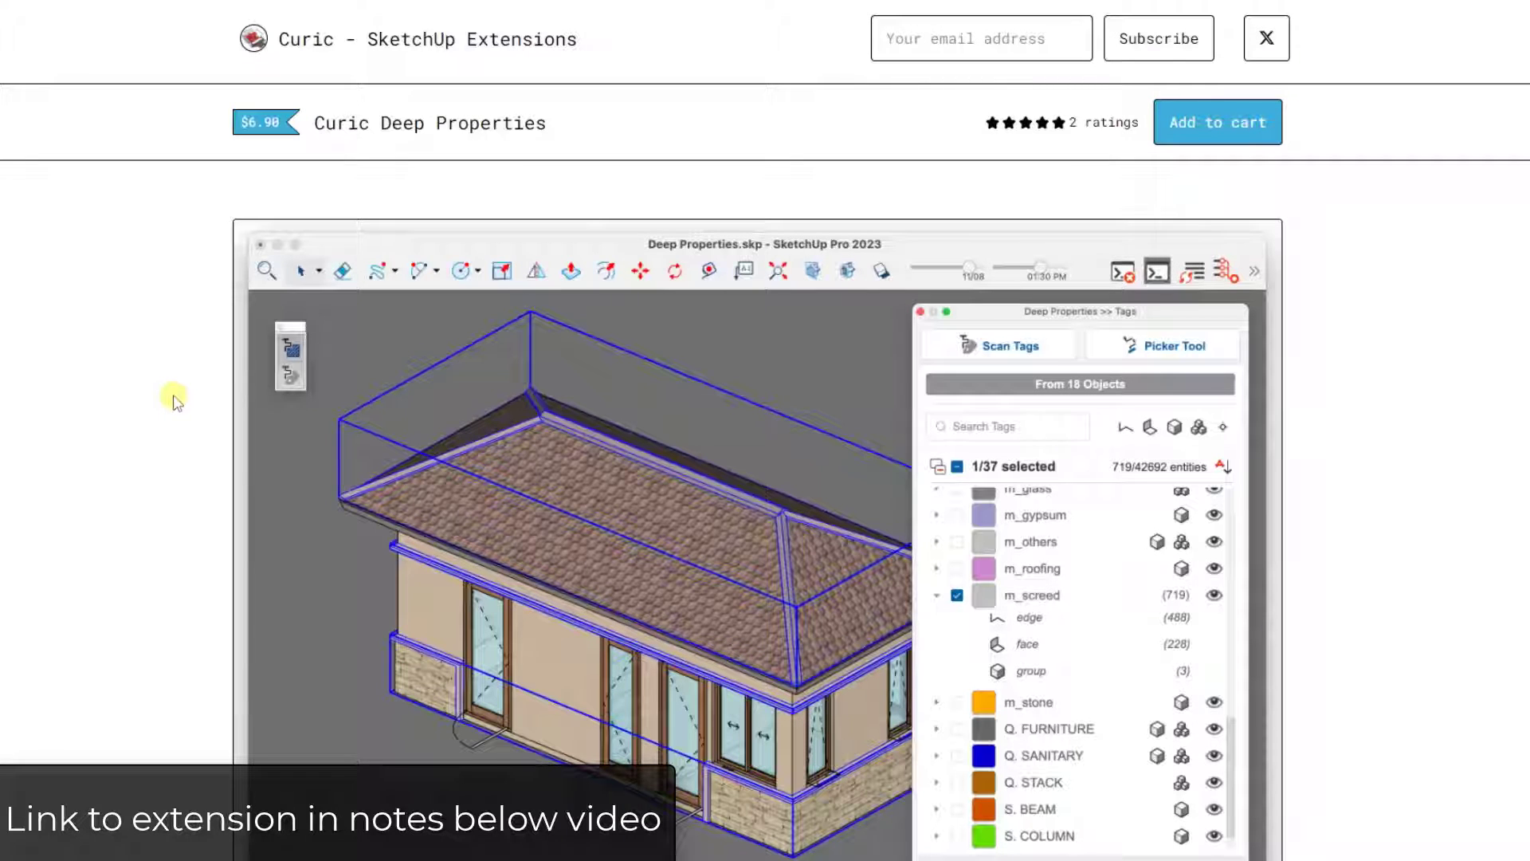
- Browse the Curic Deep Properties product page, its screenshot carousel and feature description
scroll(168, 382, down, 3)
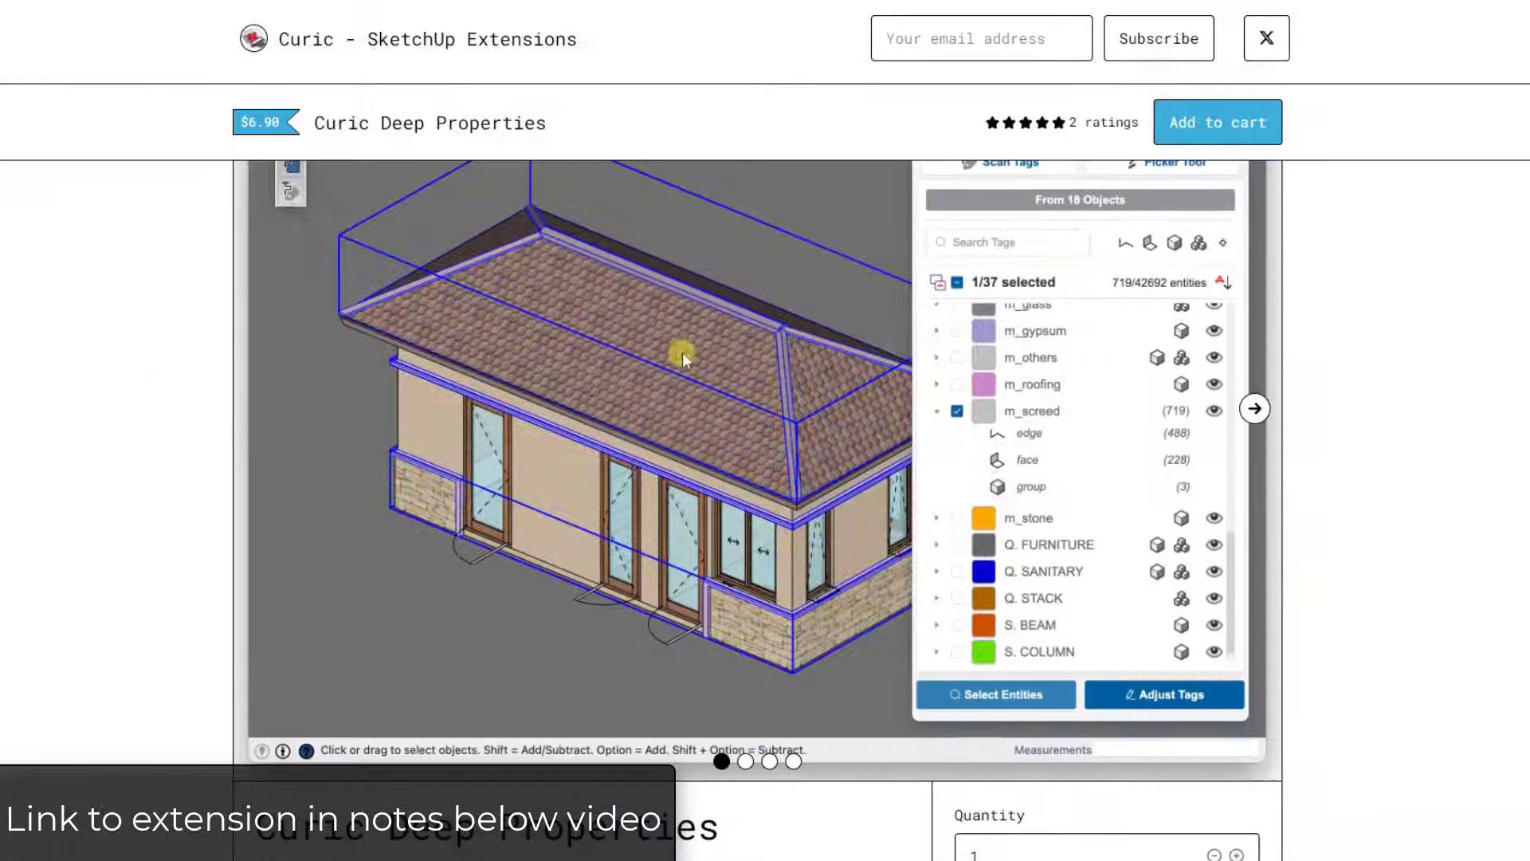
click(1256, 408)
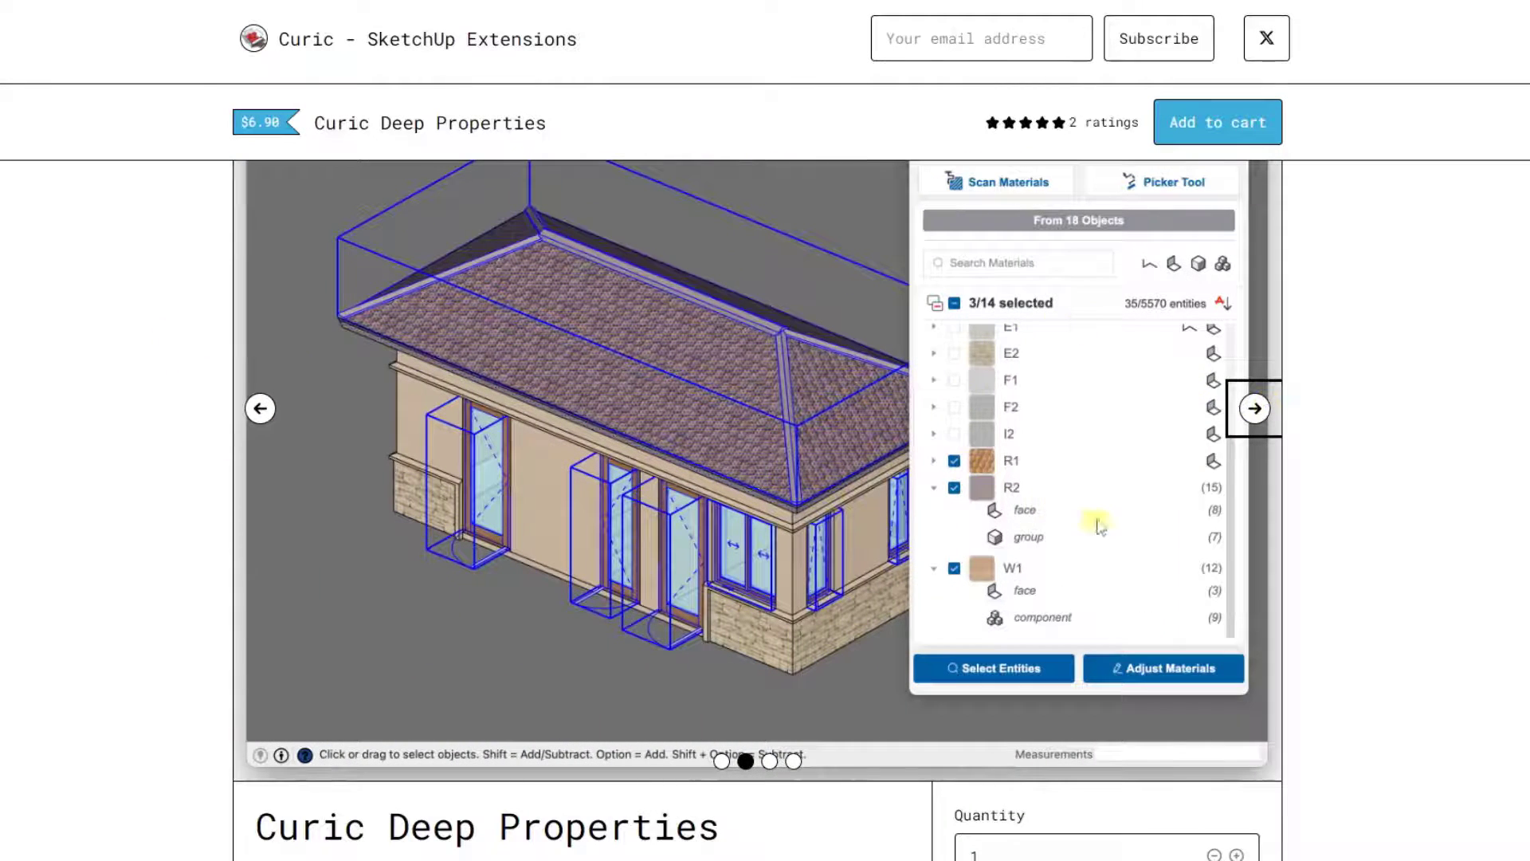
click(1256, 410)
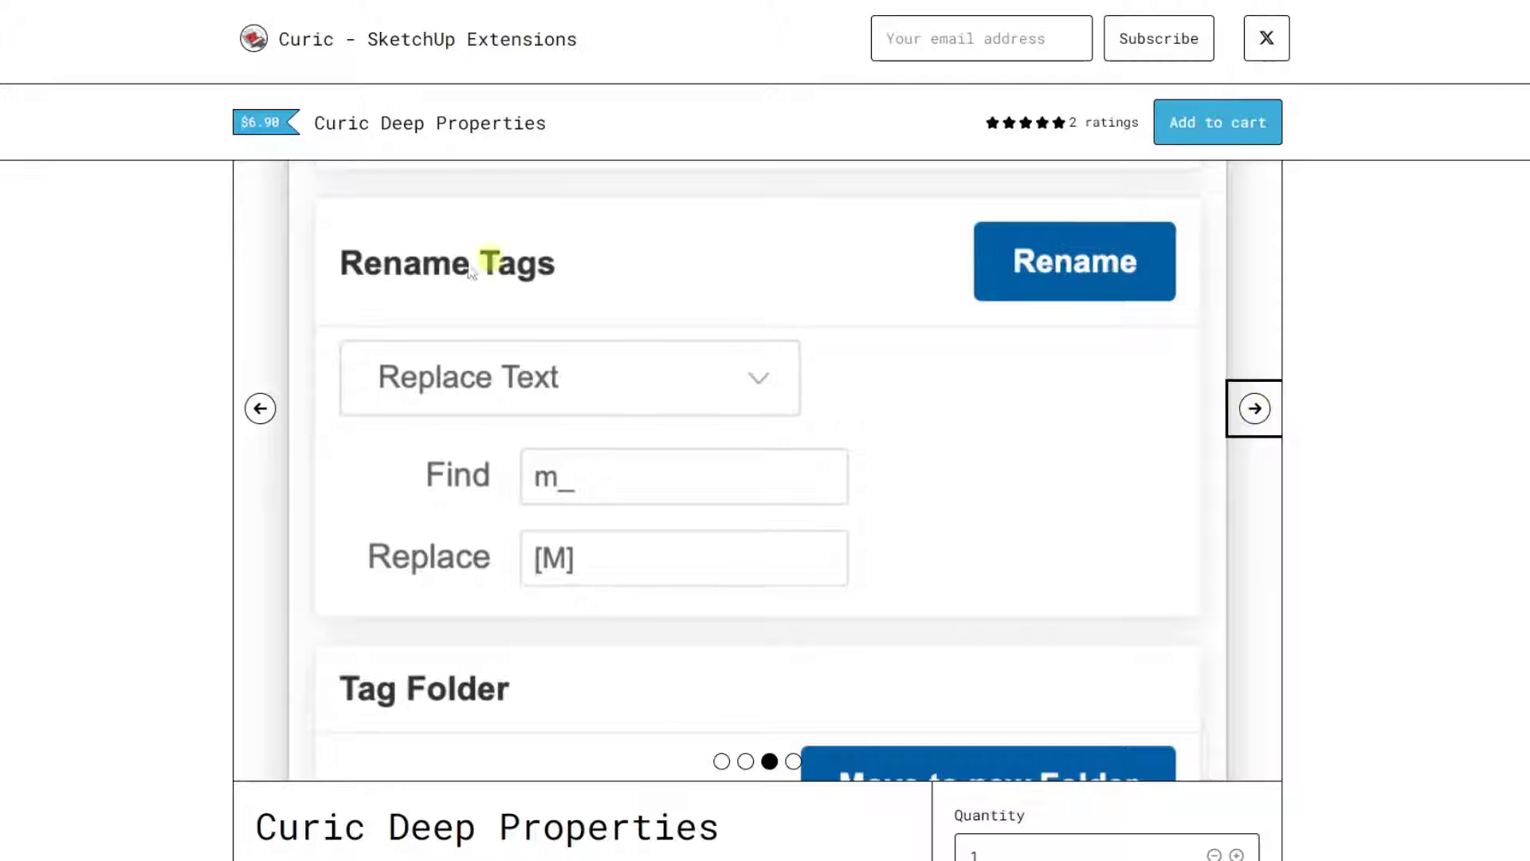
click(1255, 408)
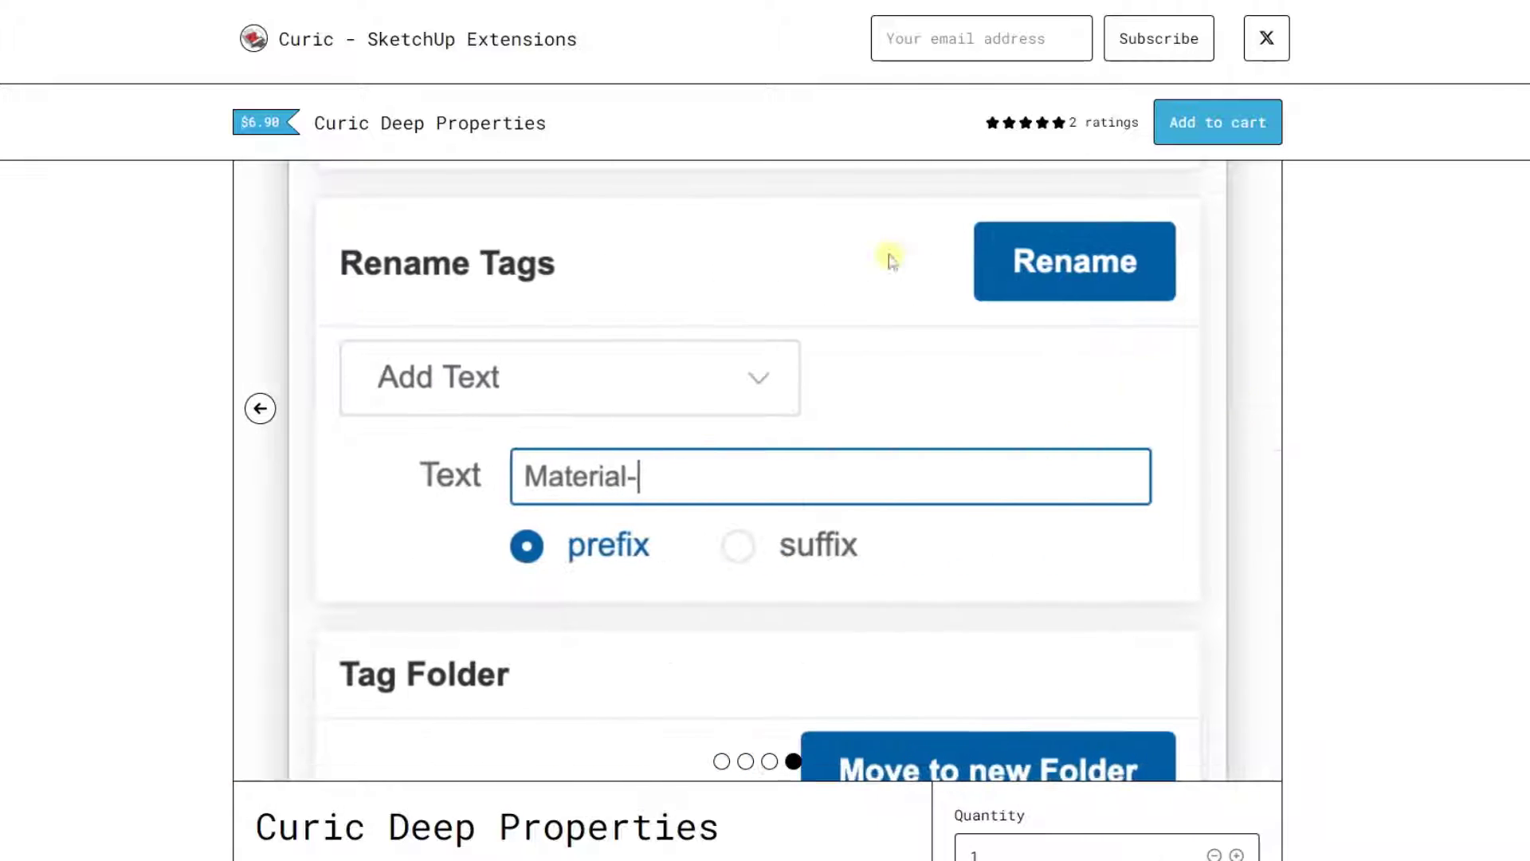
scroll(455, 462, down, 1)
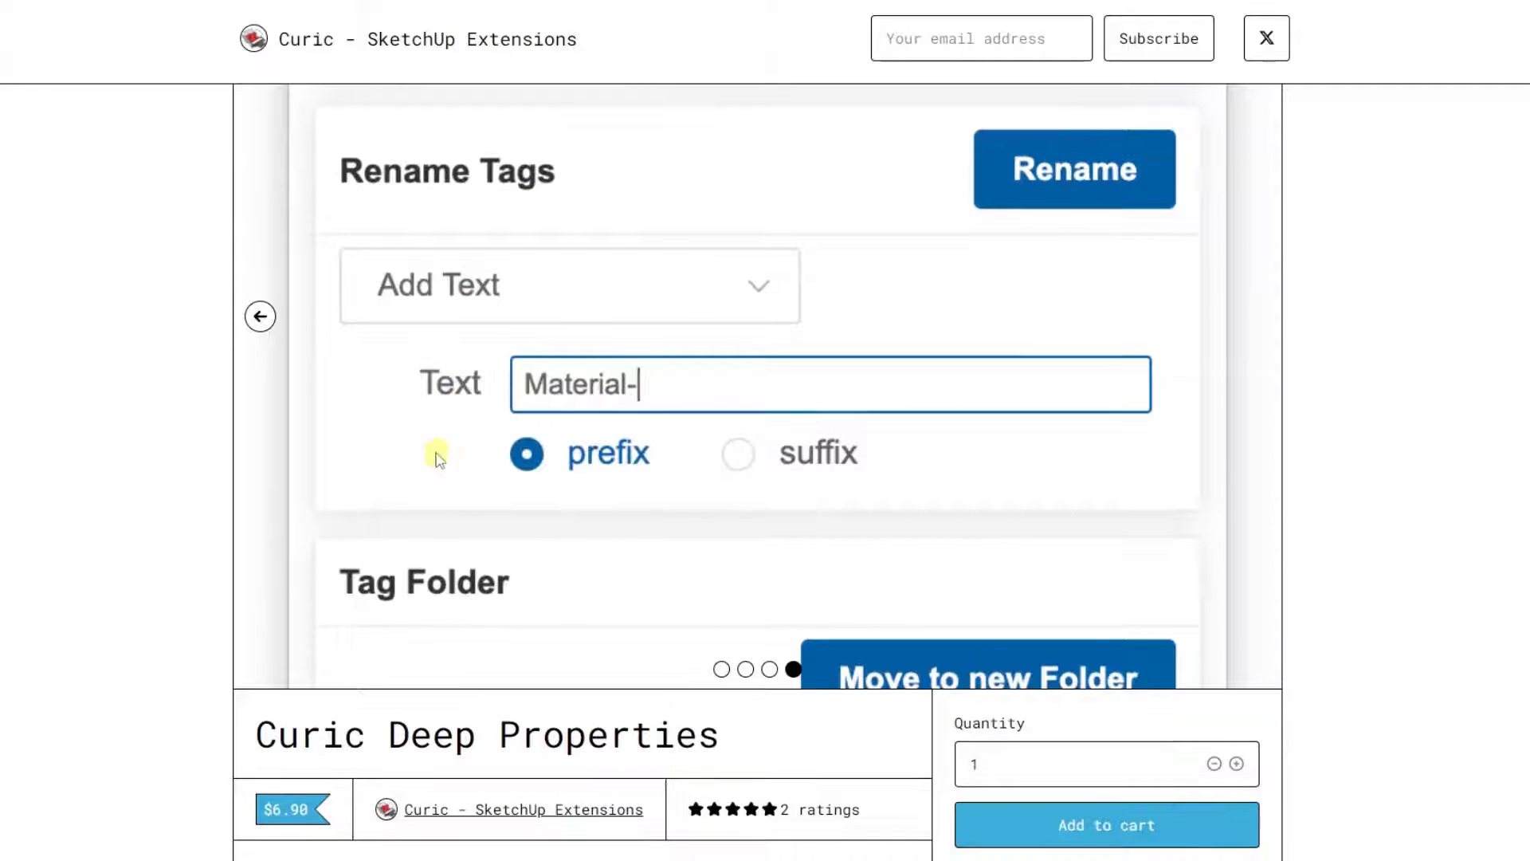
click(261, 317)
click(261, 317)
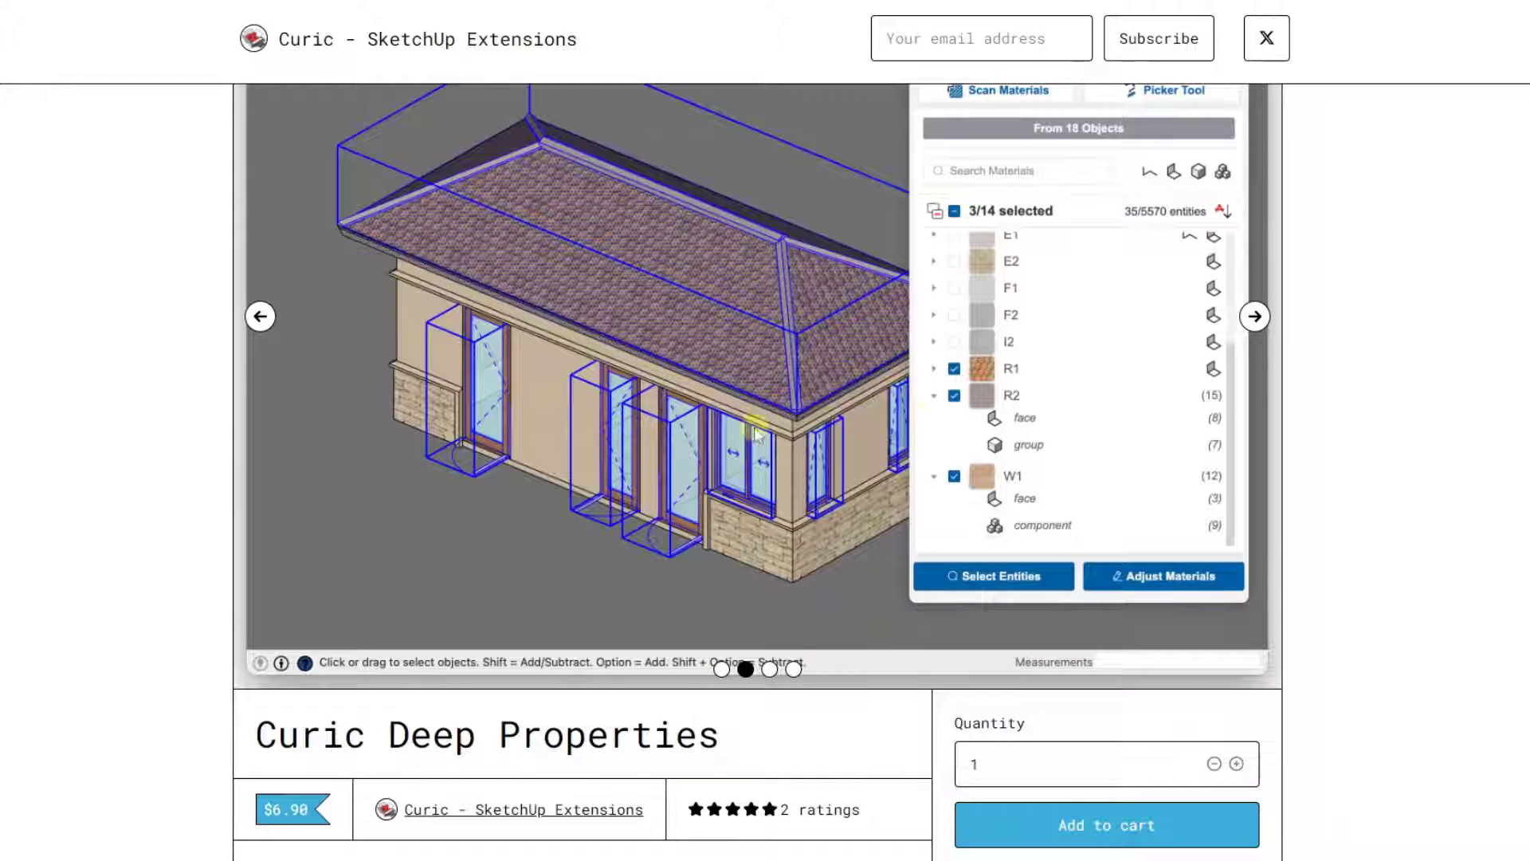
scroll(801, 349, down, 10)
scroll(802, 349, down, 5)
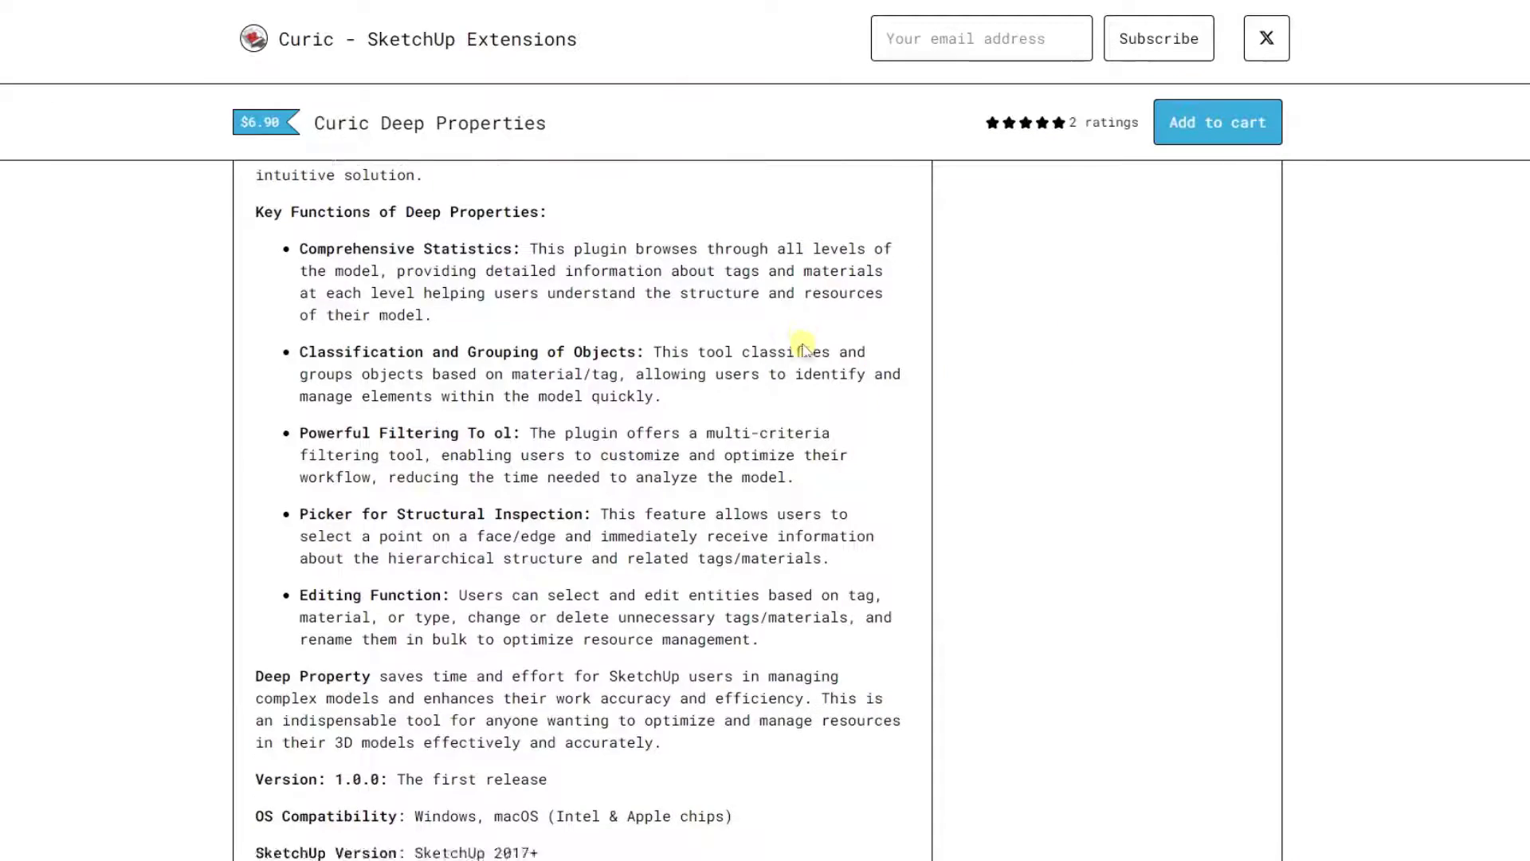
scroll(801, 350, up, 12)
scroll(802, 364, up, 7)
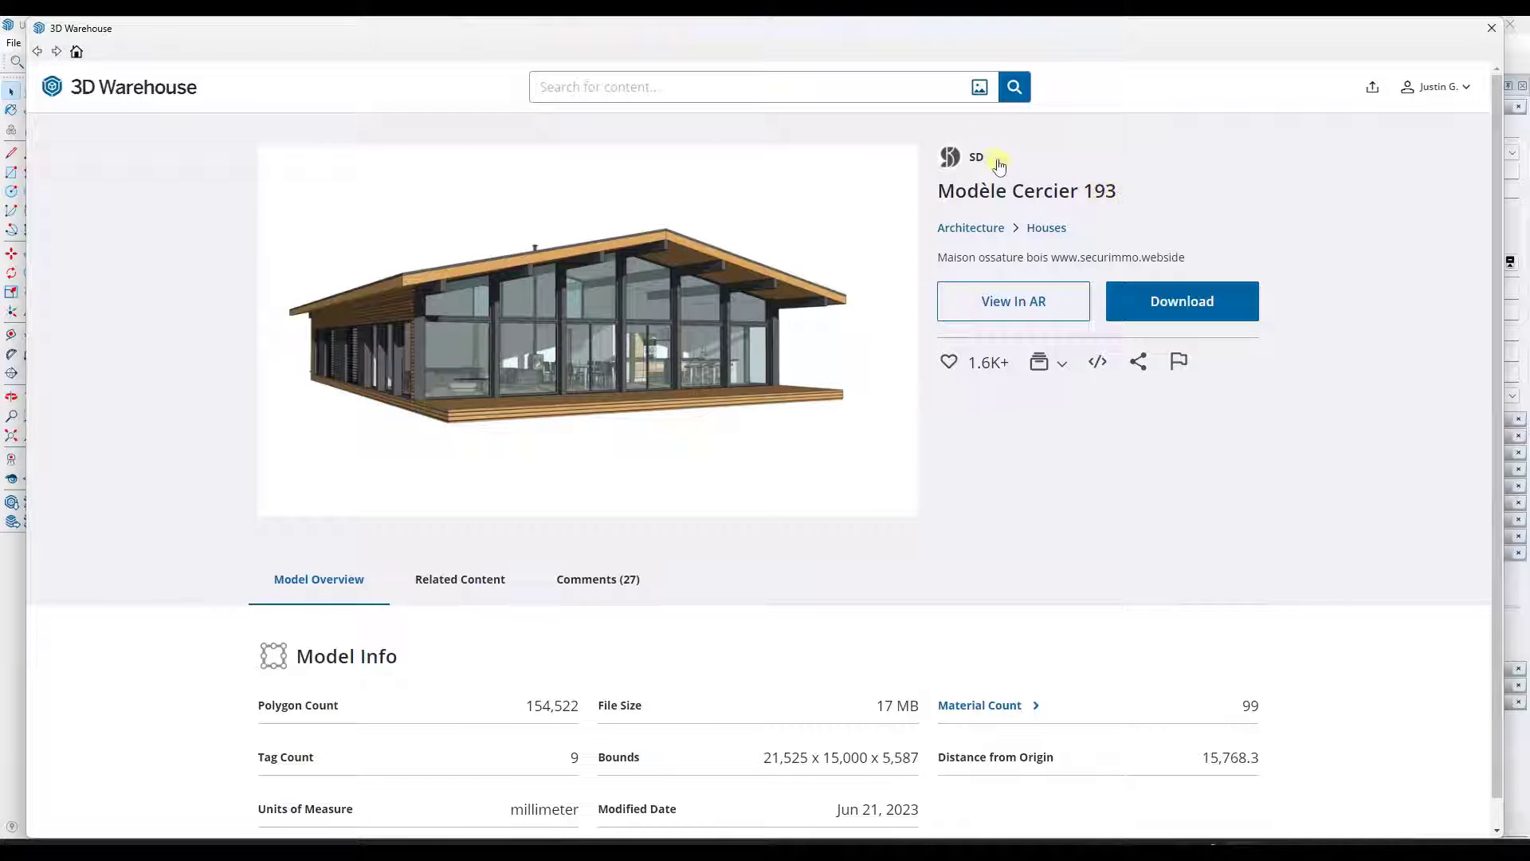
- Close the 3D Warehouse window to return to the imported house model
mouse_move(500, 346)
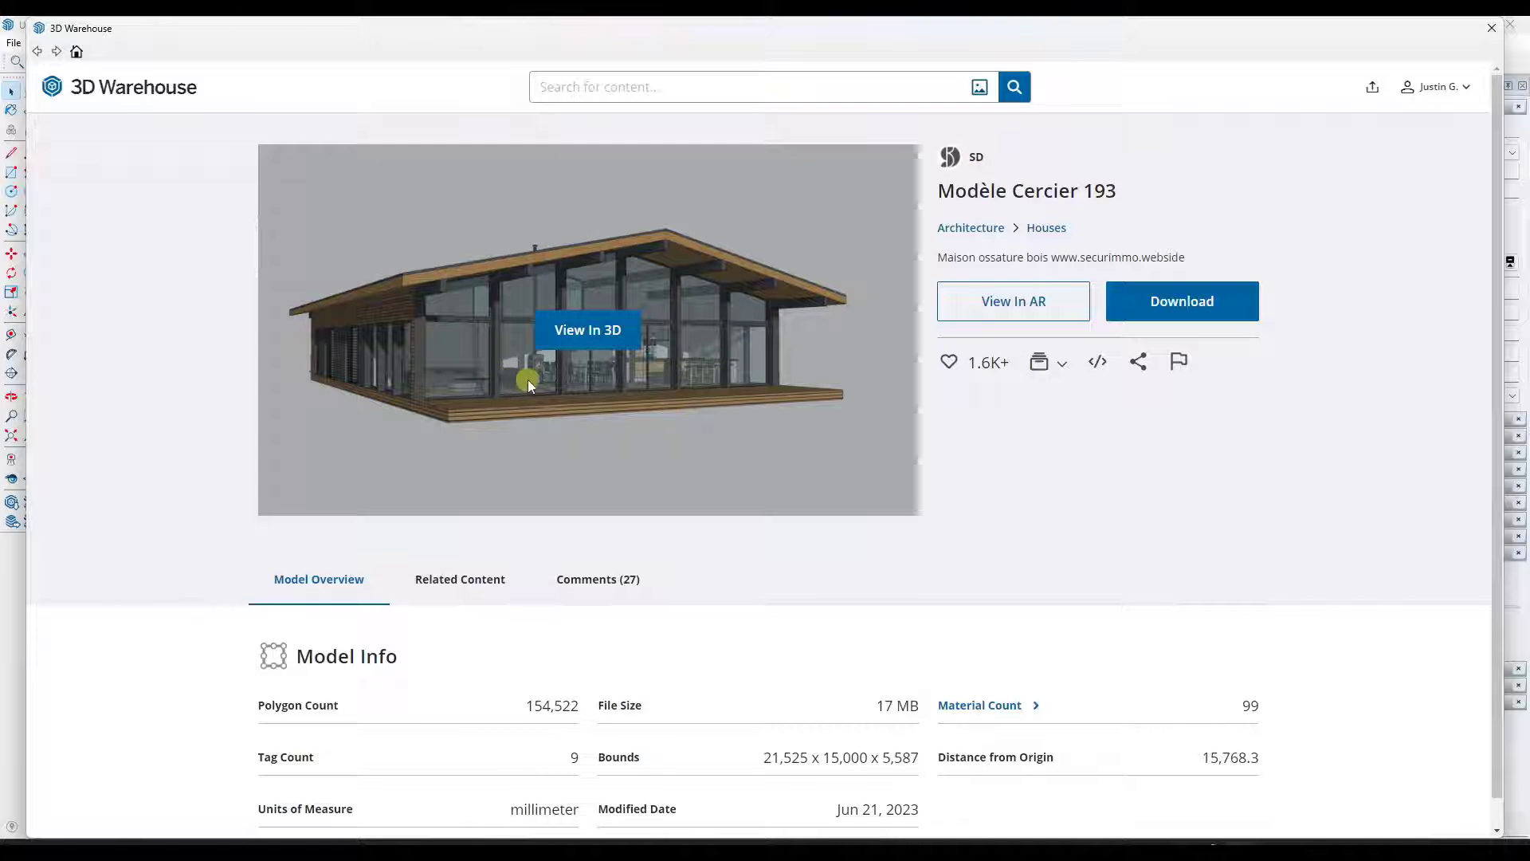
click(1490, 28)
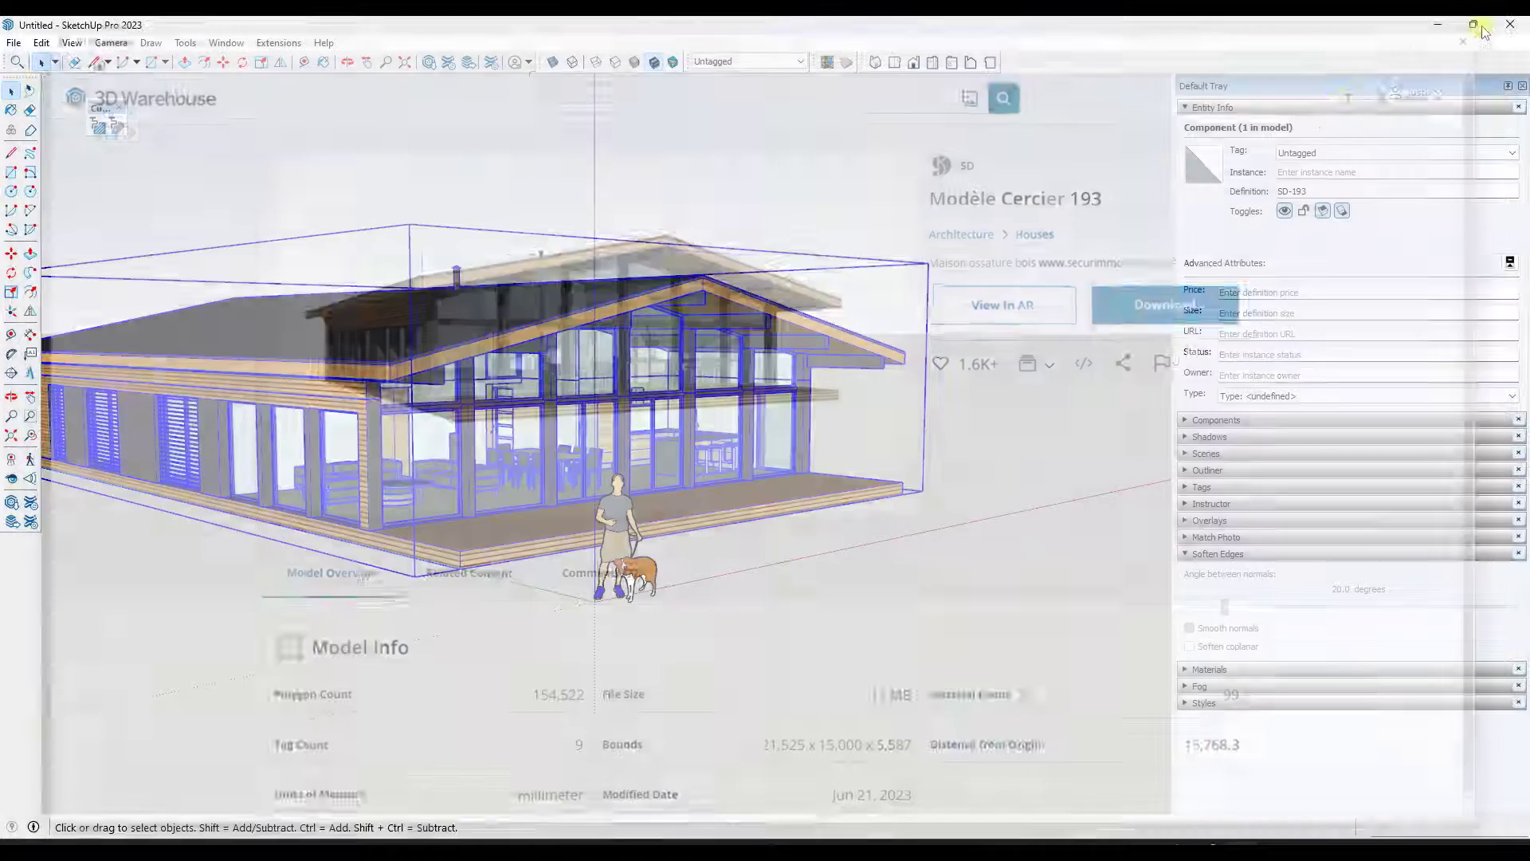
scroll(727, 383, down, 3)
key(space)
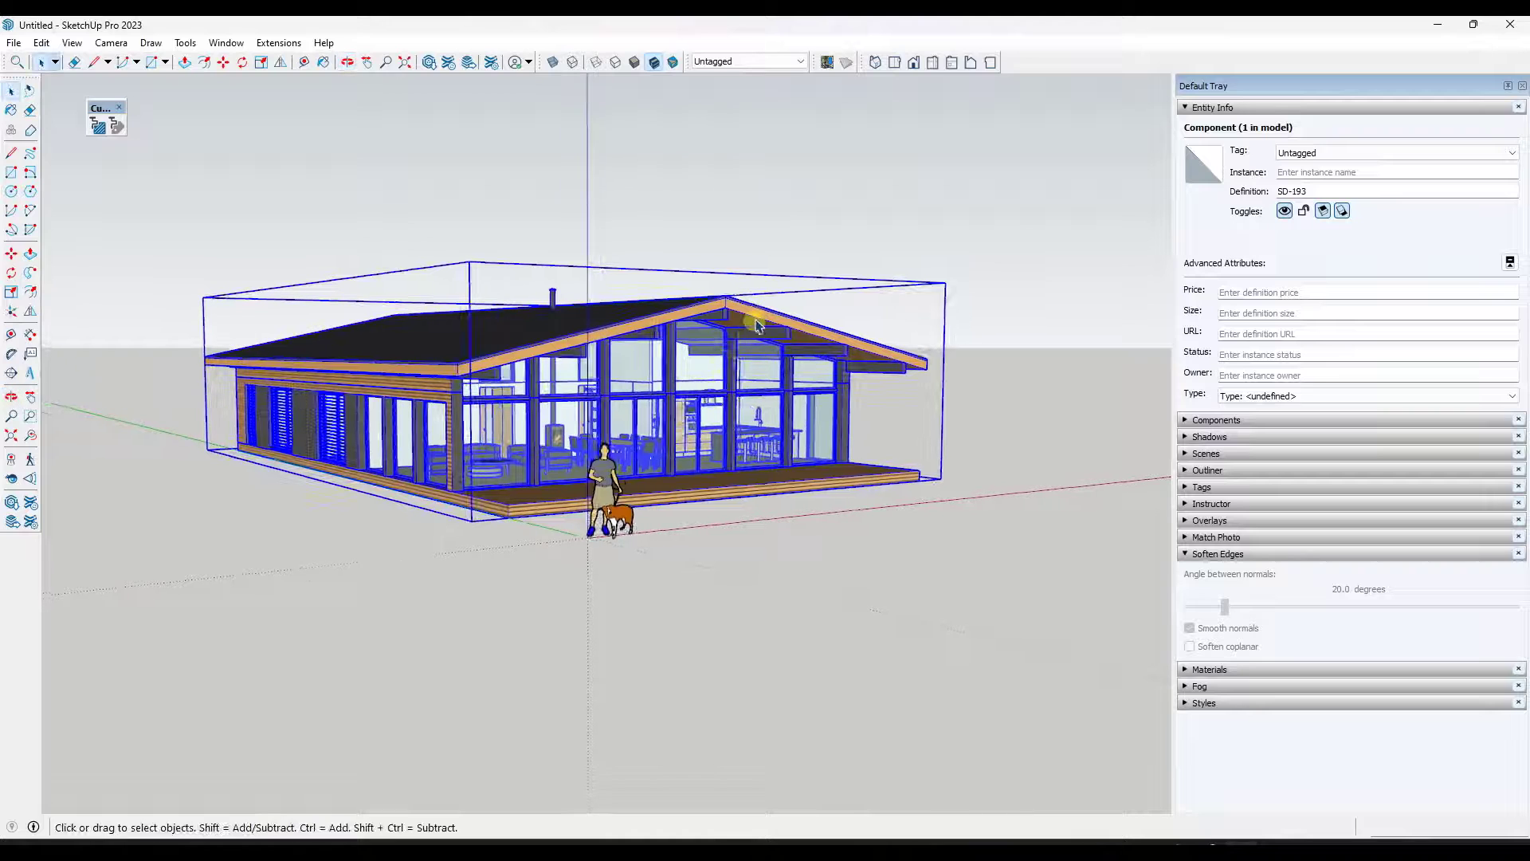
scroll(745, 338, up, 1)
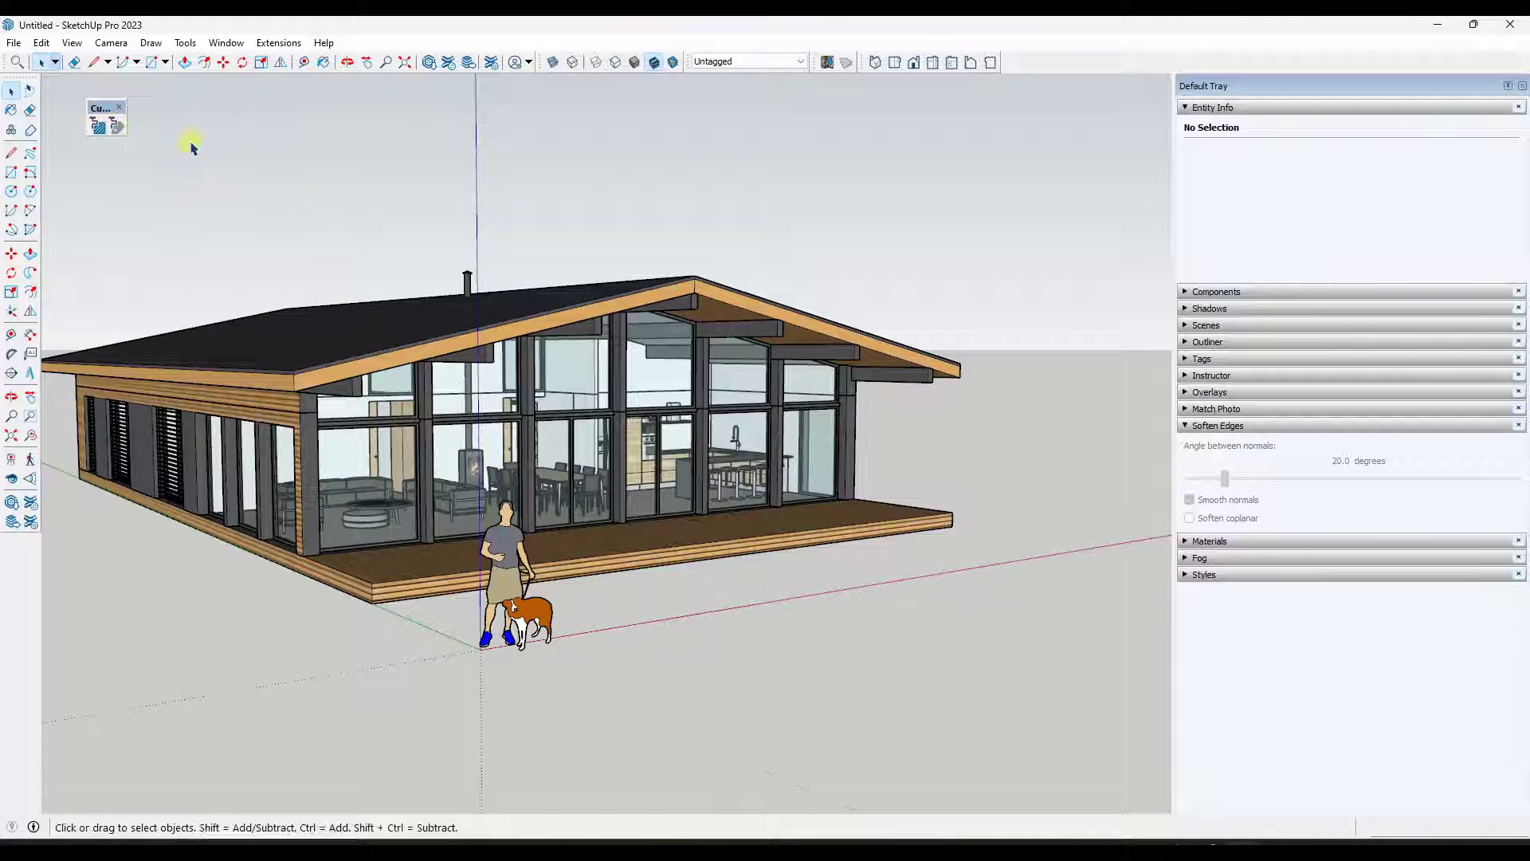
- Open the Deep Properties Scan Materials window for selected objects
middle_drag(532, 309, 642, 358)
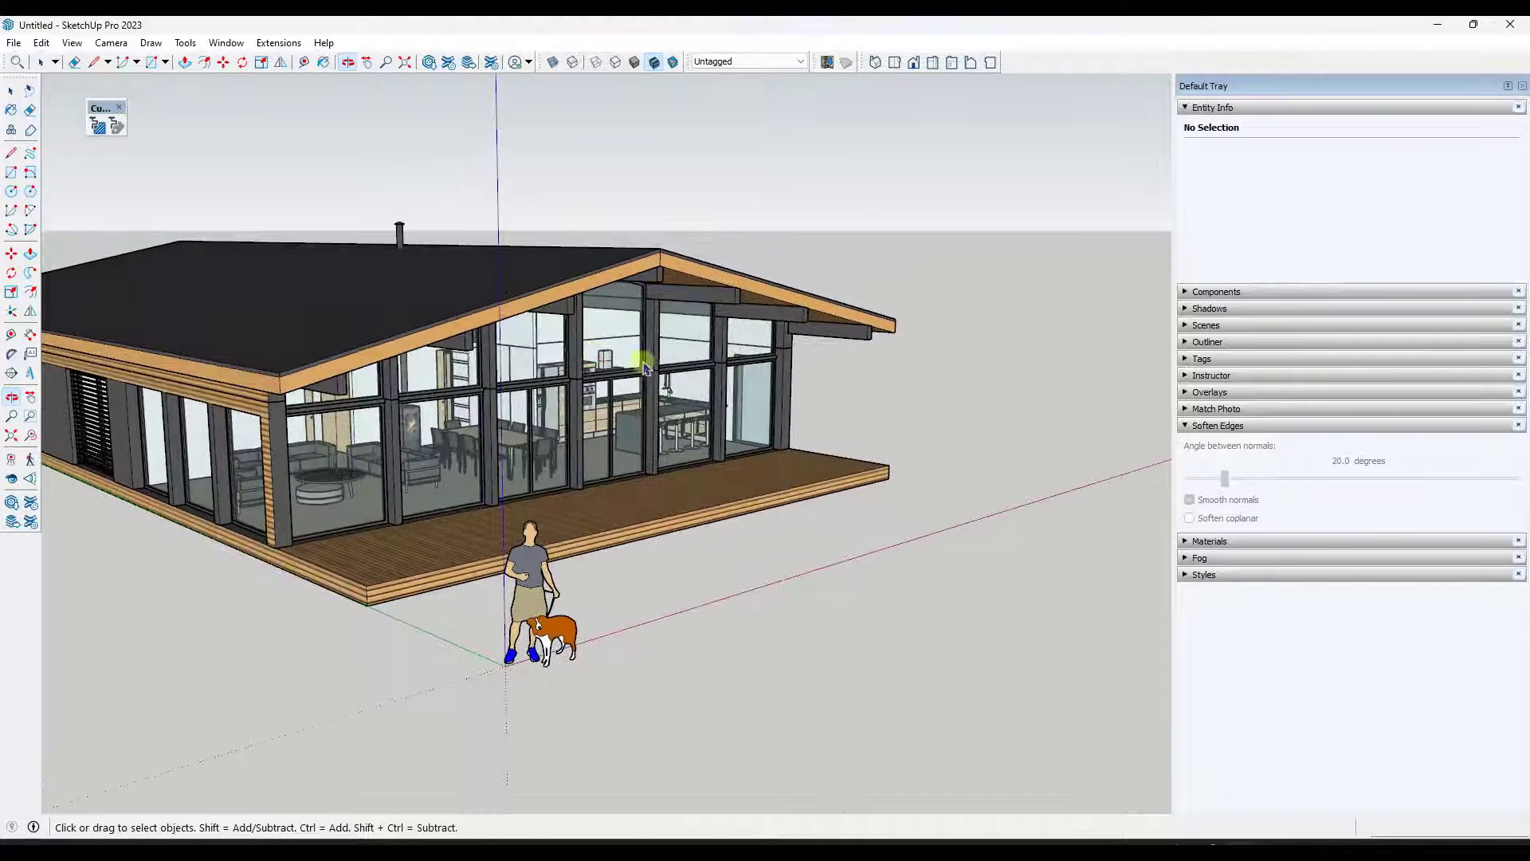
scroll(778, 386, down, 3)
scroll(612, 422, up, 1)
middle_drag(614, 425, 550, 351)
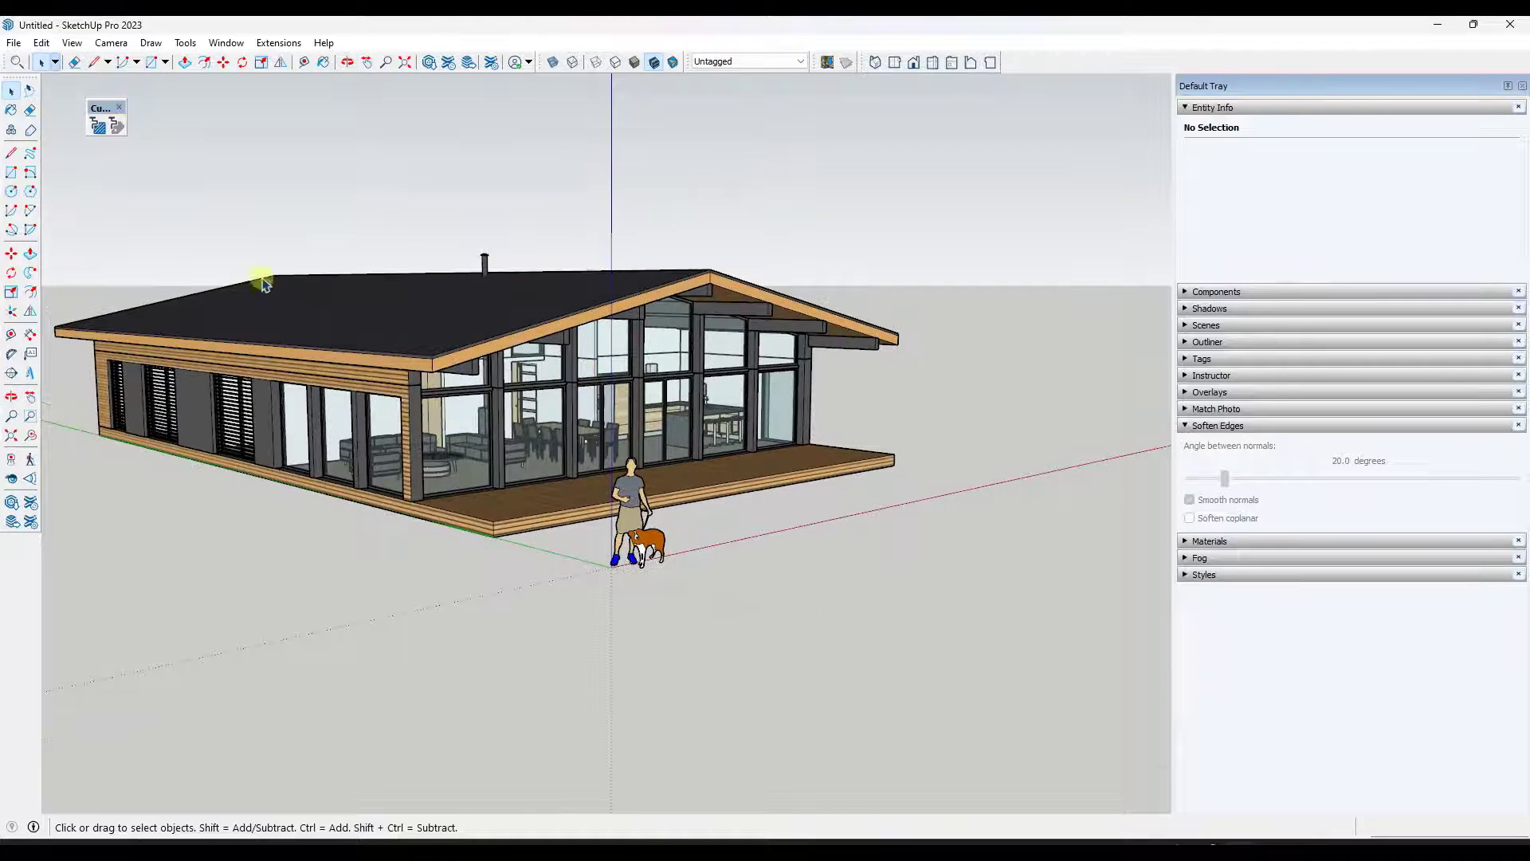
click(99, 126)
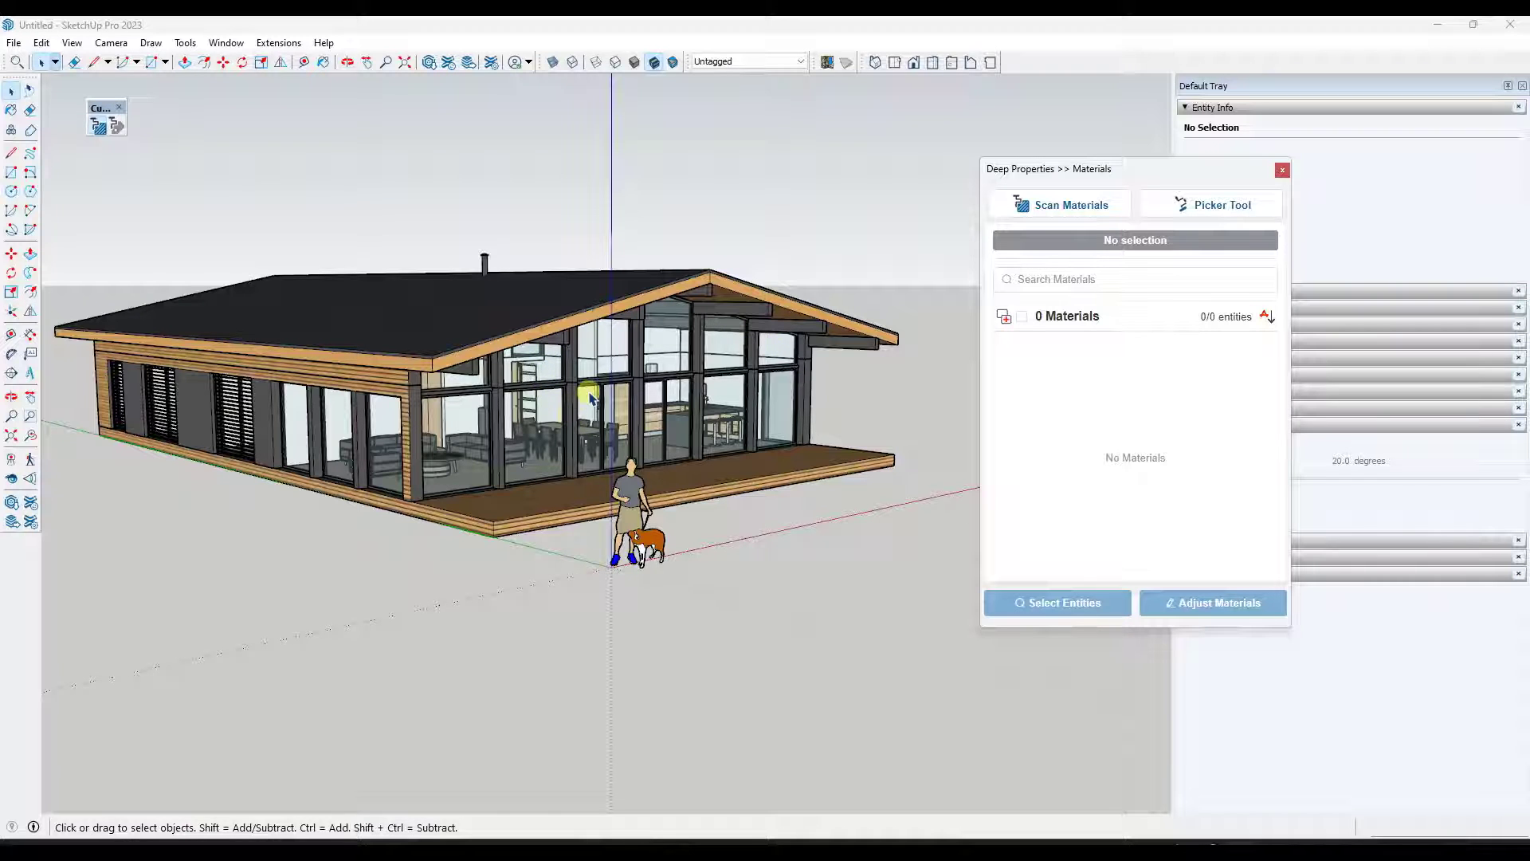
- Select the house component and scan its materials
click(608, 297)
middle_drag(605, 362, 516, 351)
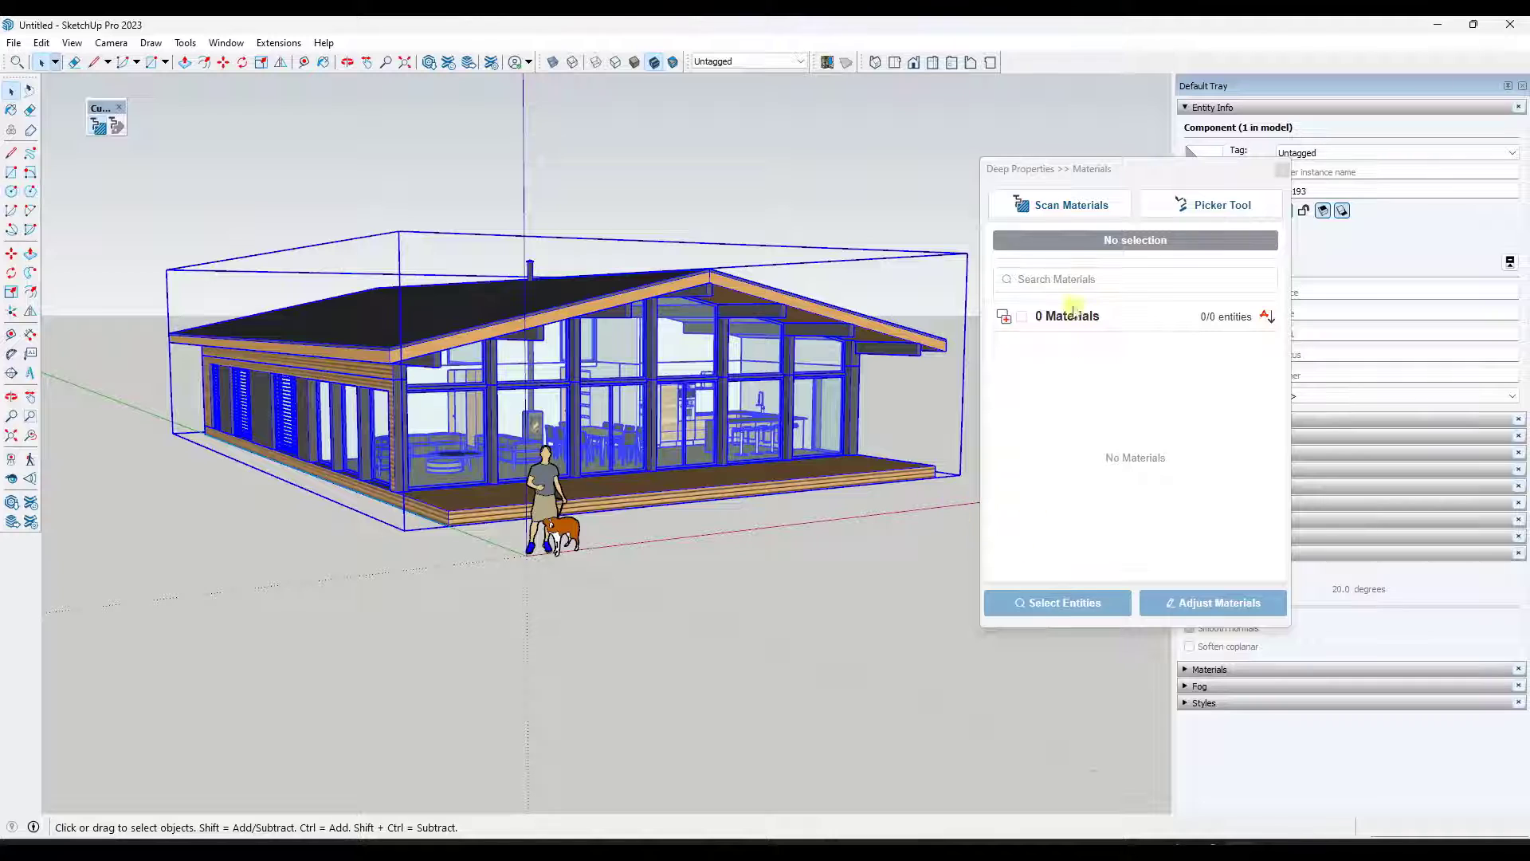
click(1068, 204)
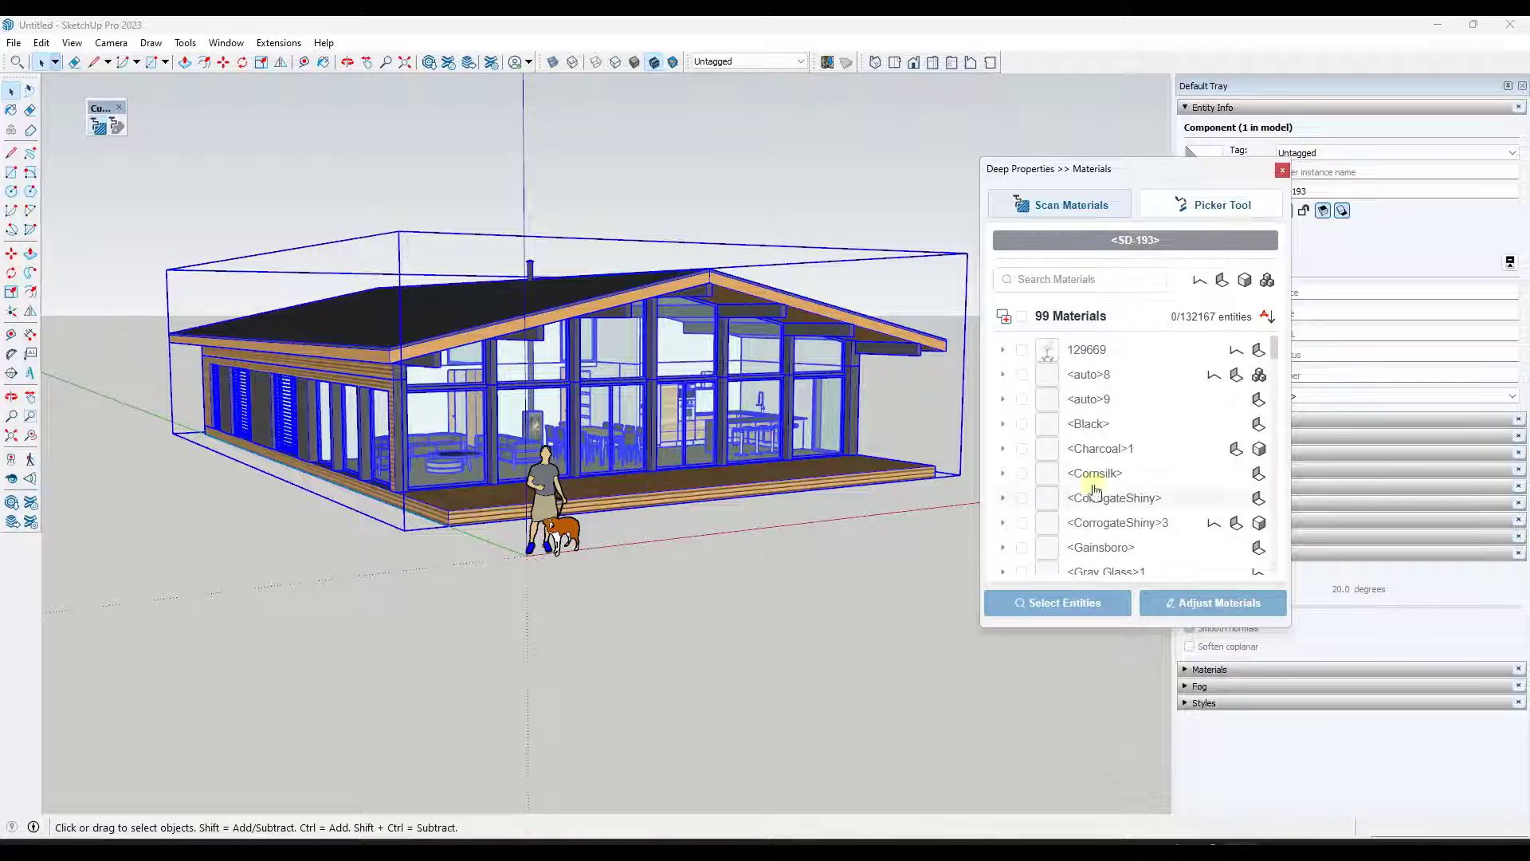
- Browse the scanned materials list
scroll(1106, 464, down, 10)
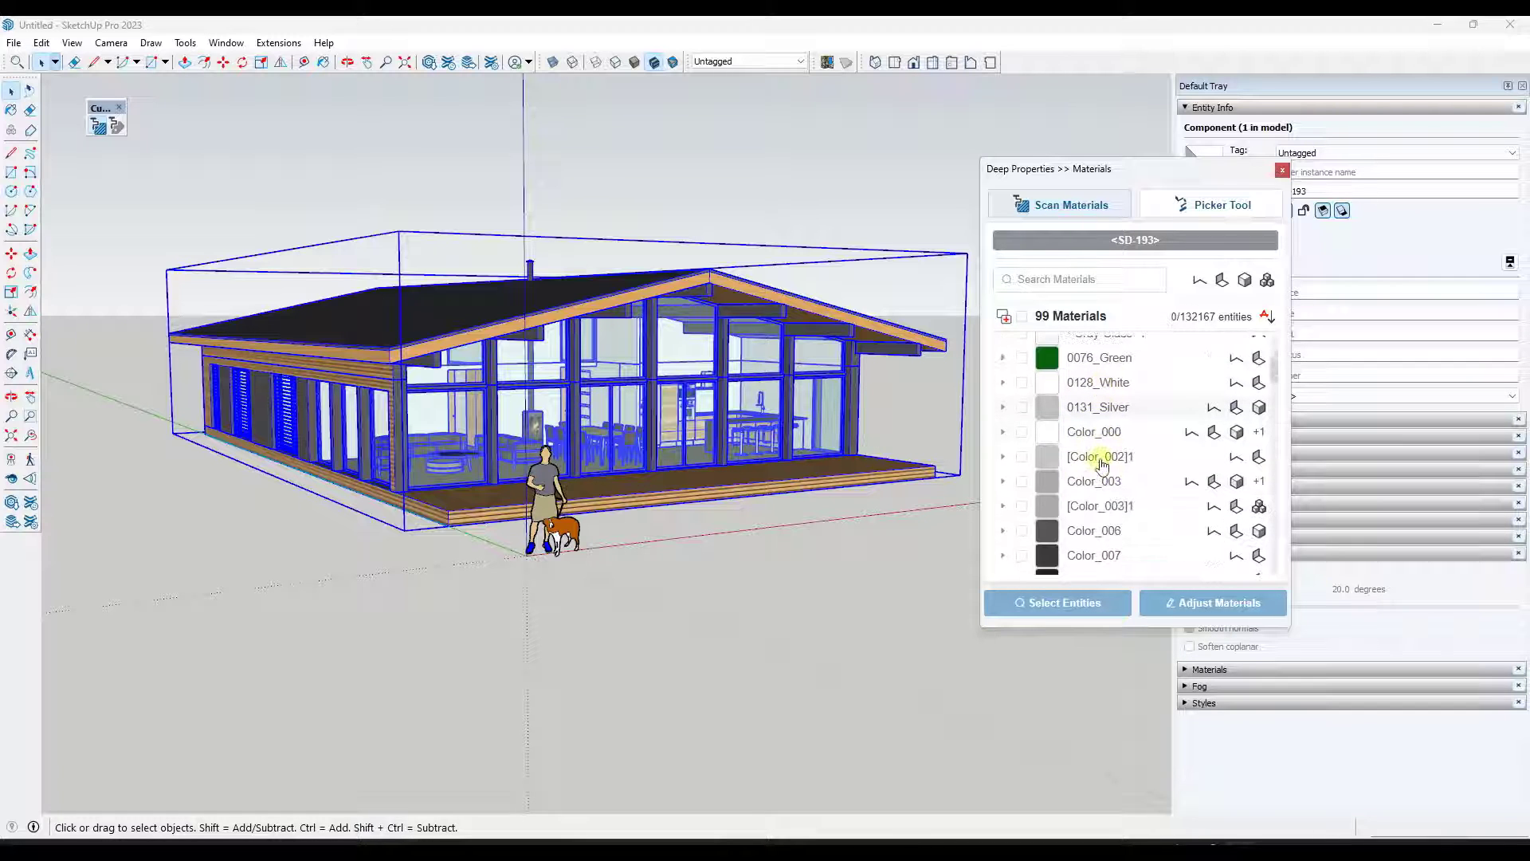
scroll(1101, 465, up, 5)
scroll(1108, 403, up, 3)
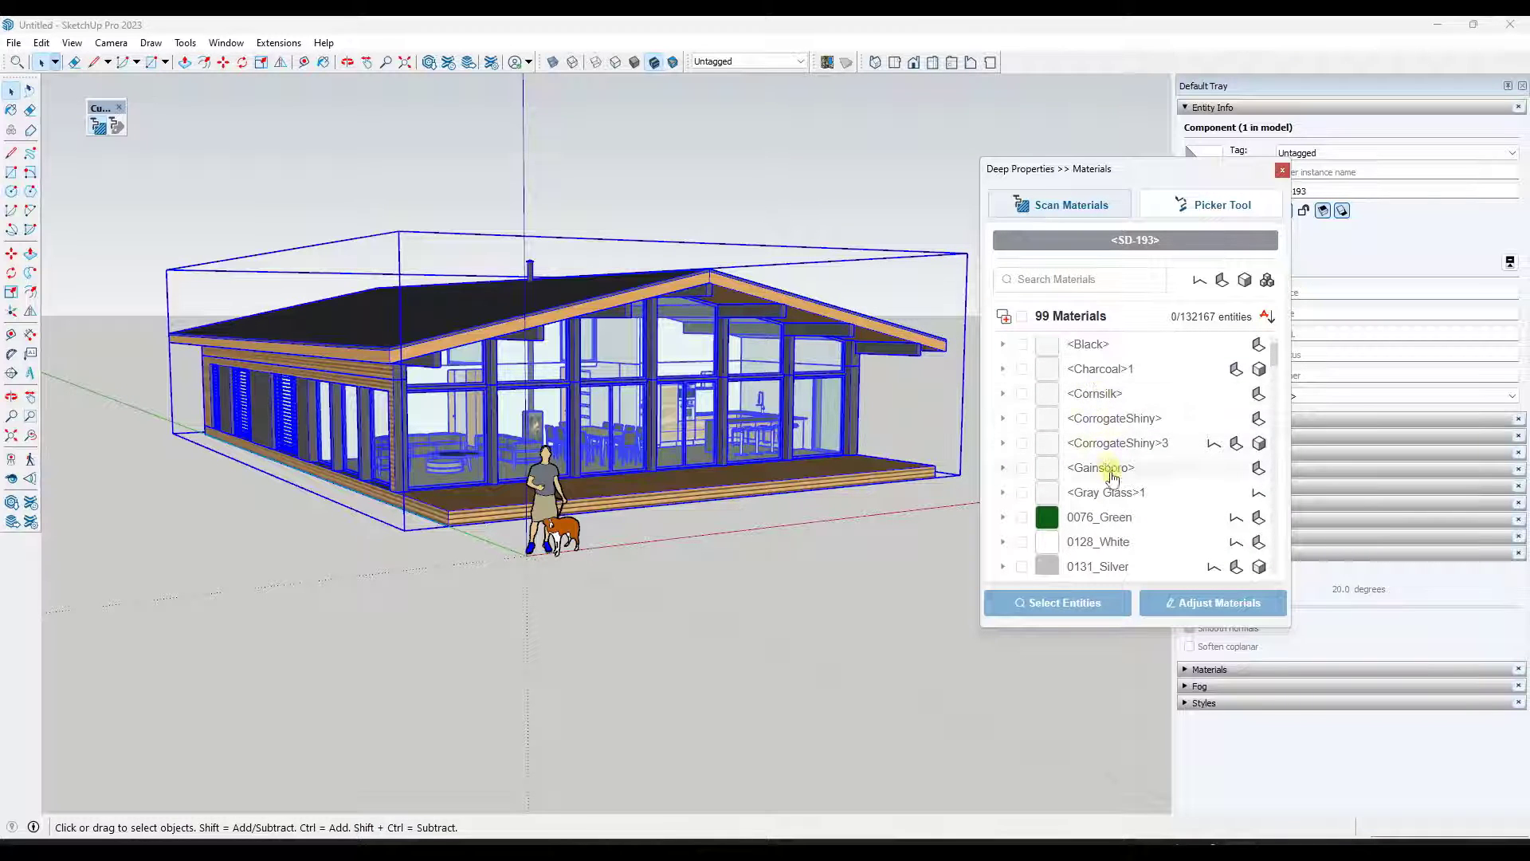
scroll(1104, 475, down, 6)
scroll(1126, 481, up, 2)
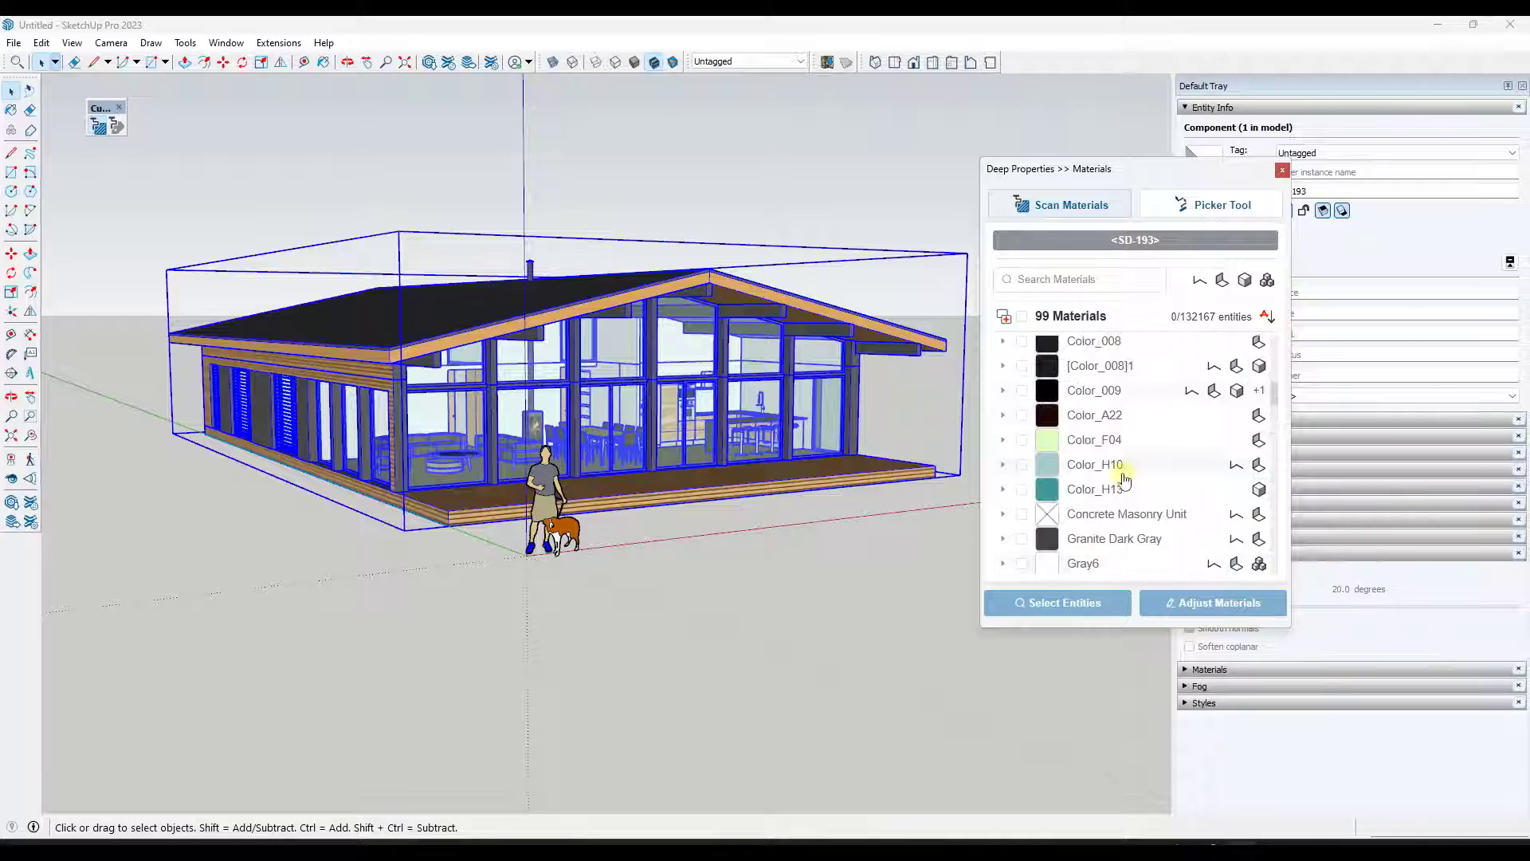
scroll(562, 383, up, 4)
scroll(562, 383, up, 3)
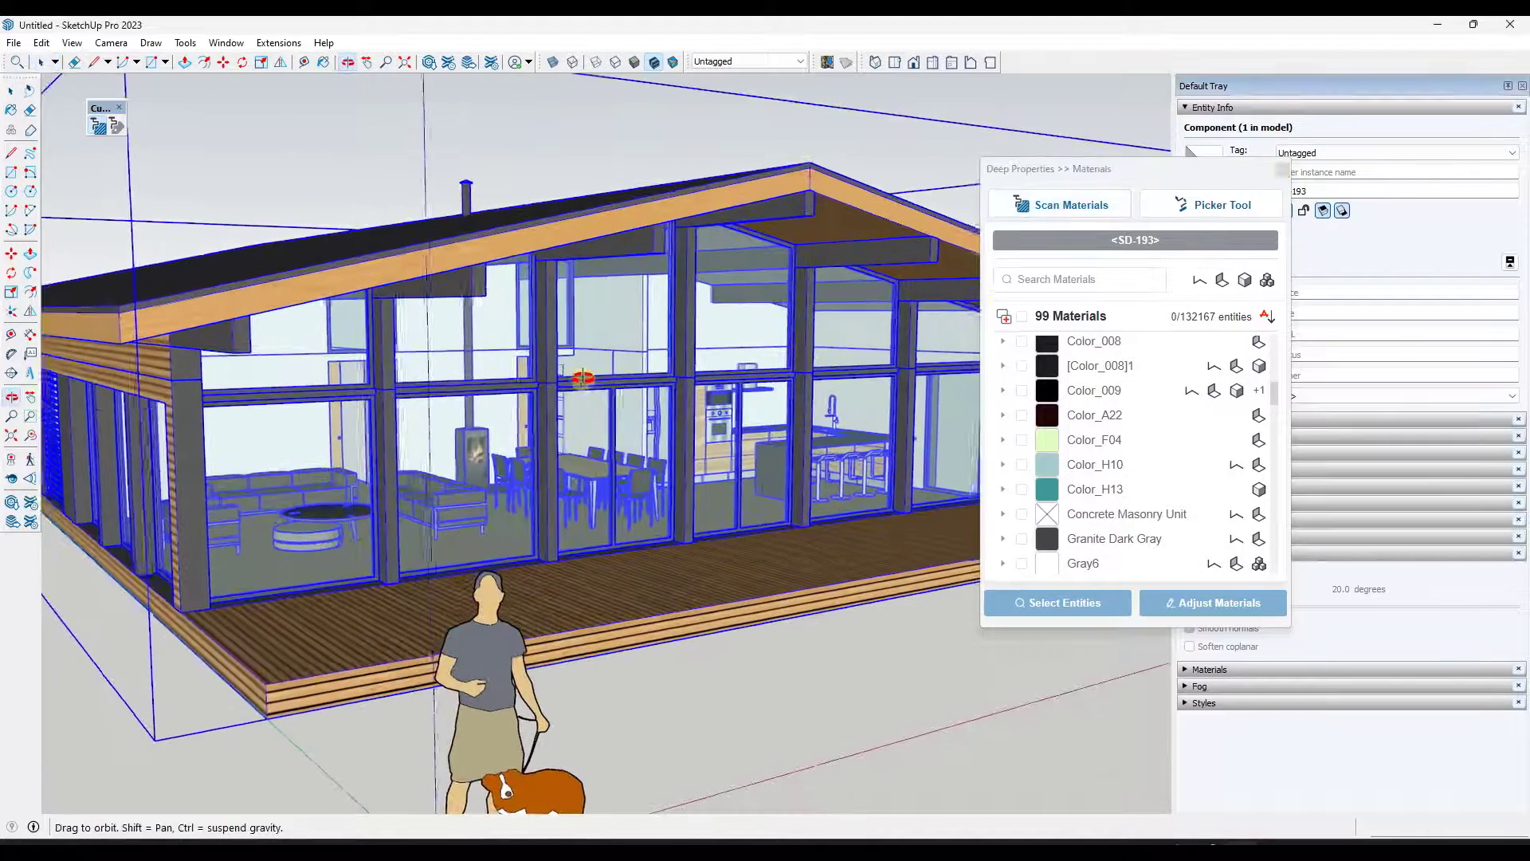
scroll(1102, 381, up, 1)
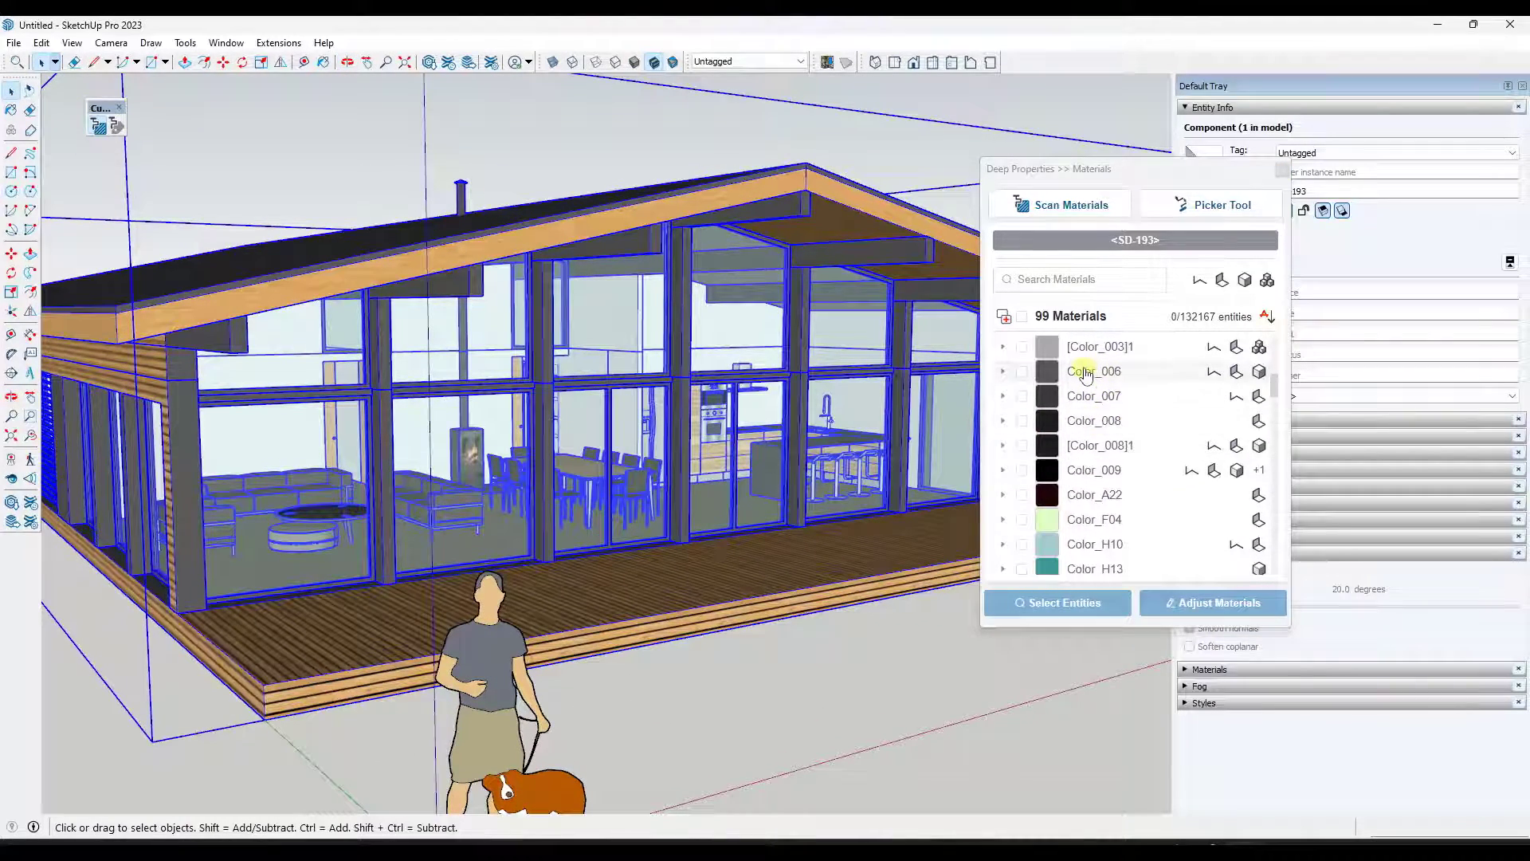
- Select all entities using the Color_006 material from the list
click(1088, 376)
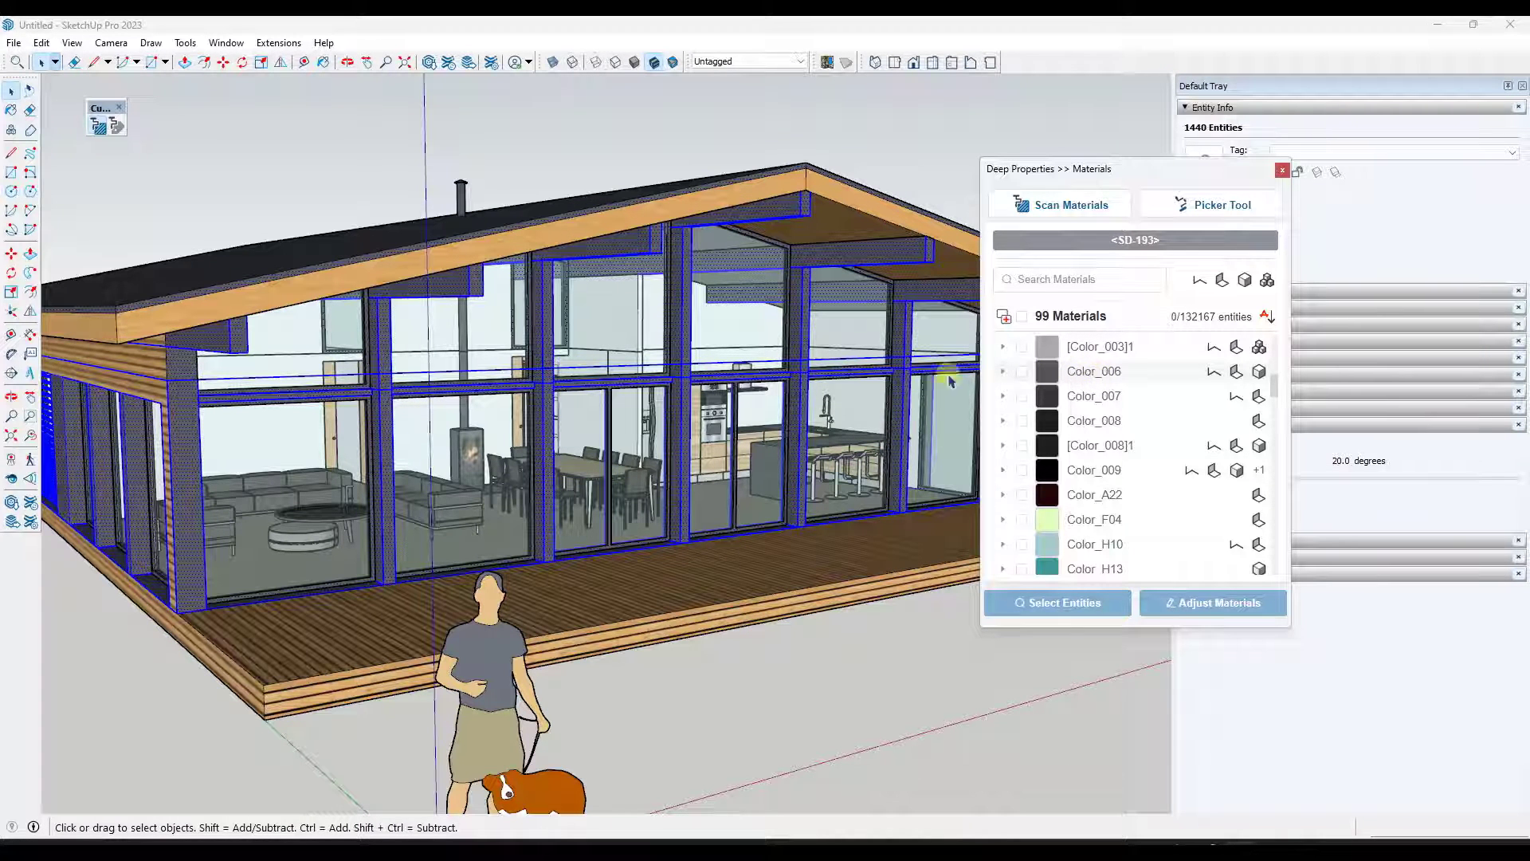
mouse_move(510, 393)
middle_down()
mouse_move(666, 361)
mouse_move(535, 381)
middle_up()
scroll(758, 351, down, 5)
scroll(382, 388, up, 2)
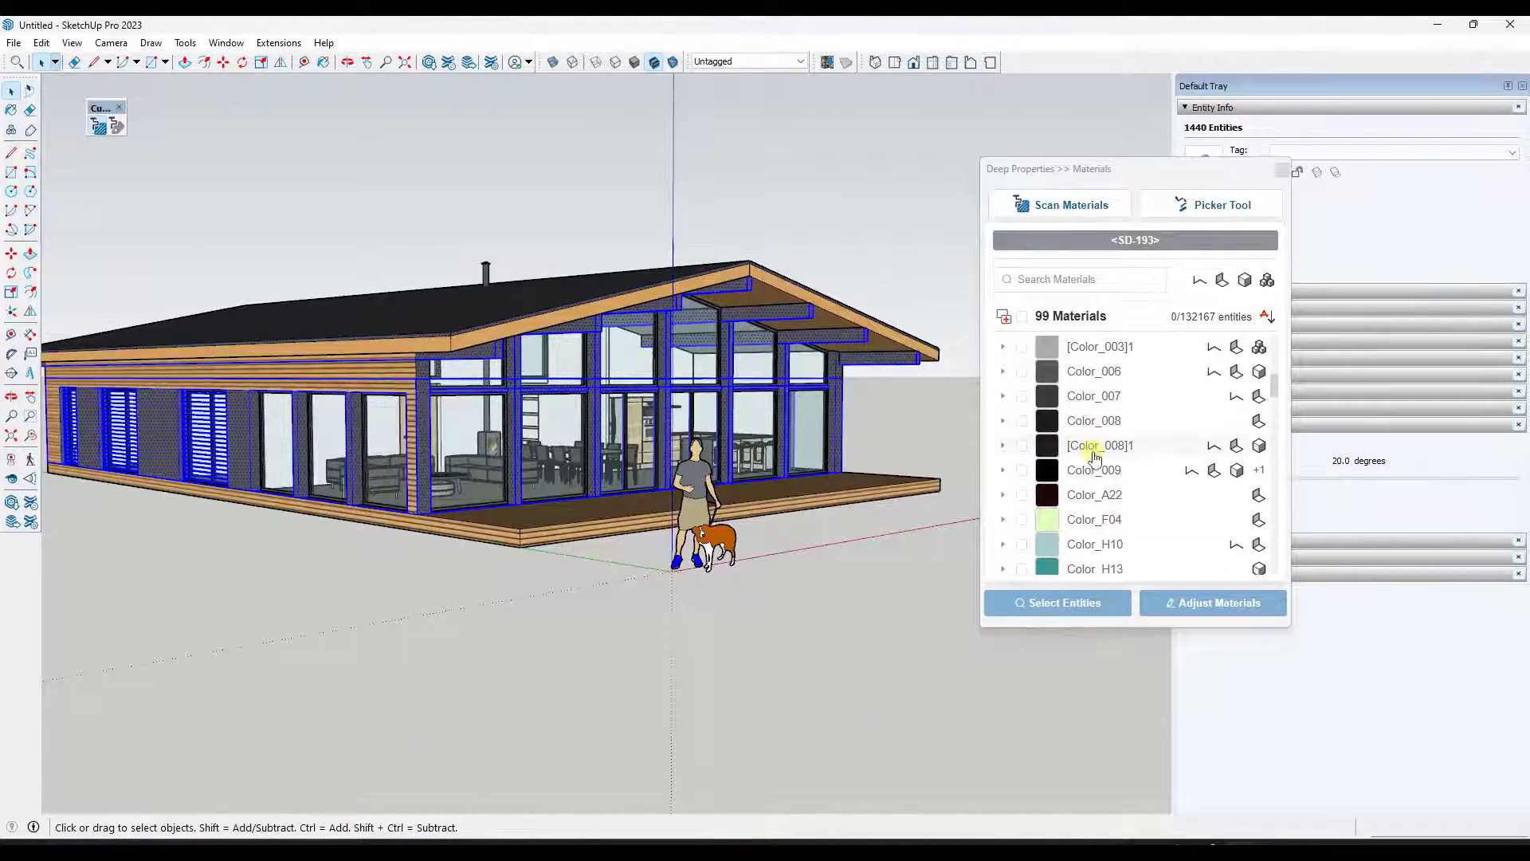
- Select entities by material, picking Bois227, Bois159, Bois191 and Bois142 in turn from the list
scroll(1094, 457, down, 5)
scroll(1098, 457, down, 3)
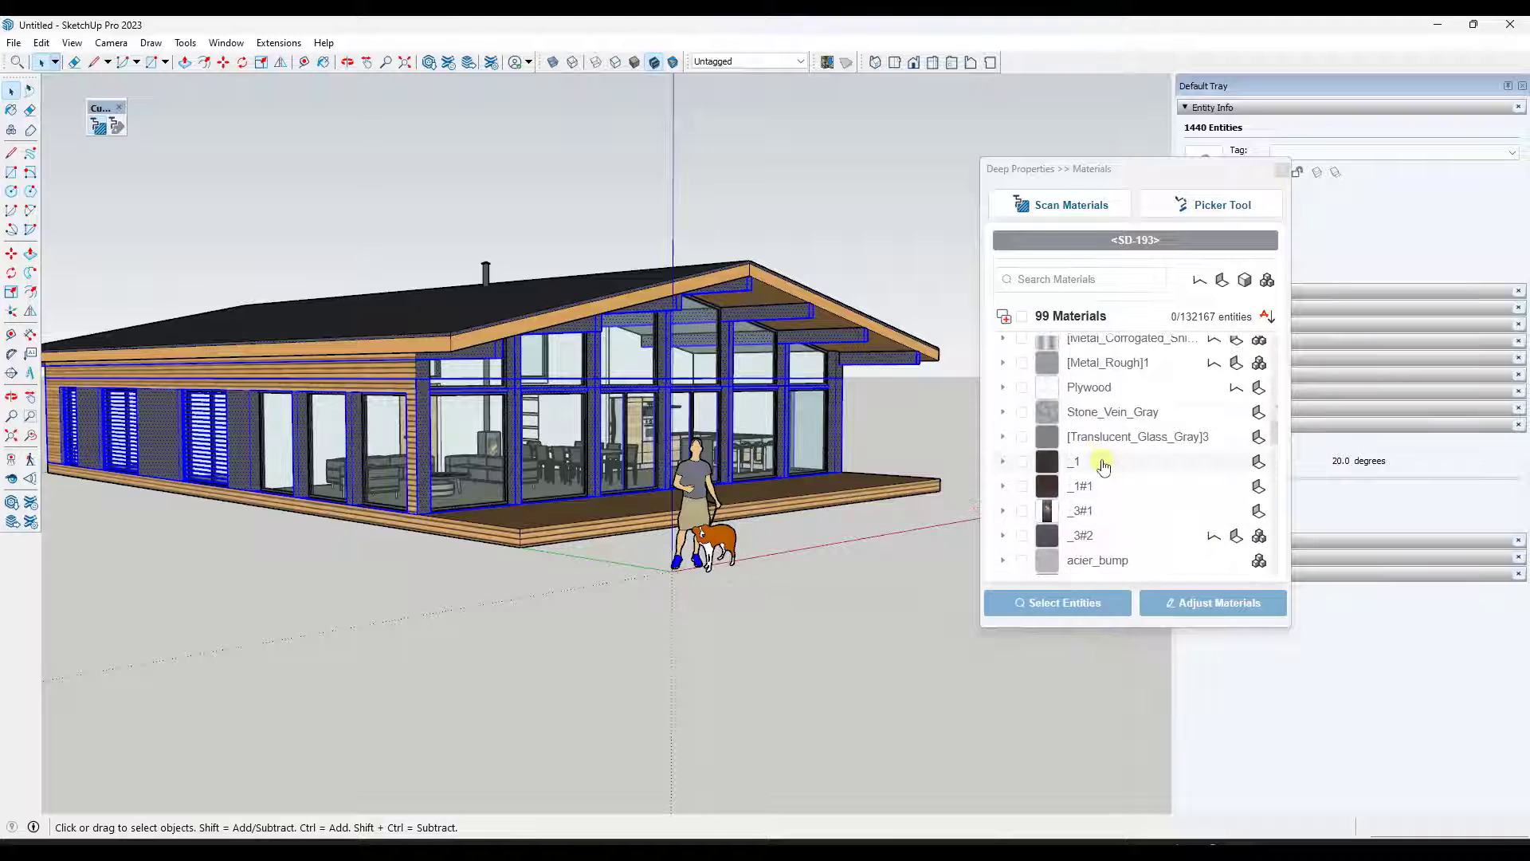
scroll(1103, 461, up, 8)
scroll(1103, 460, up, 2)
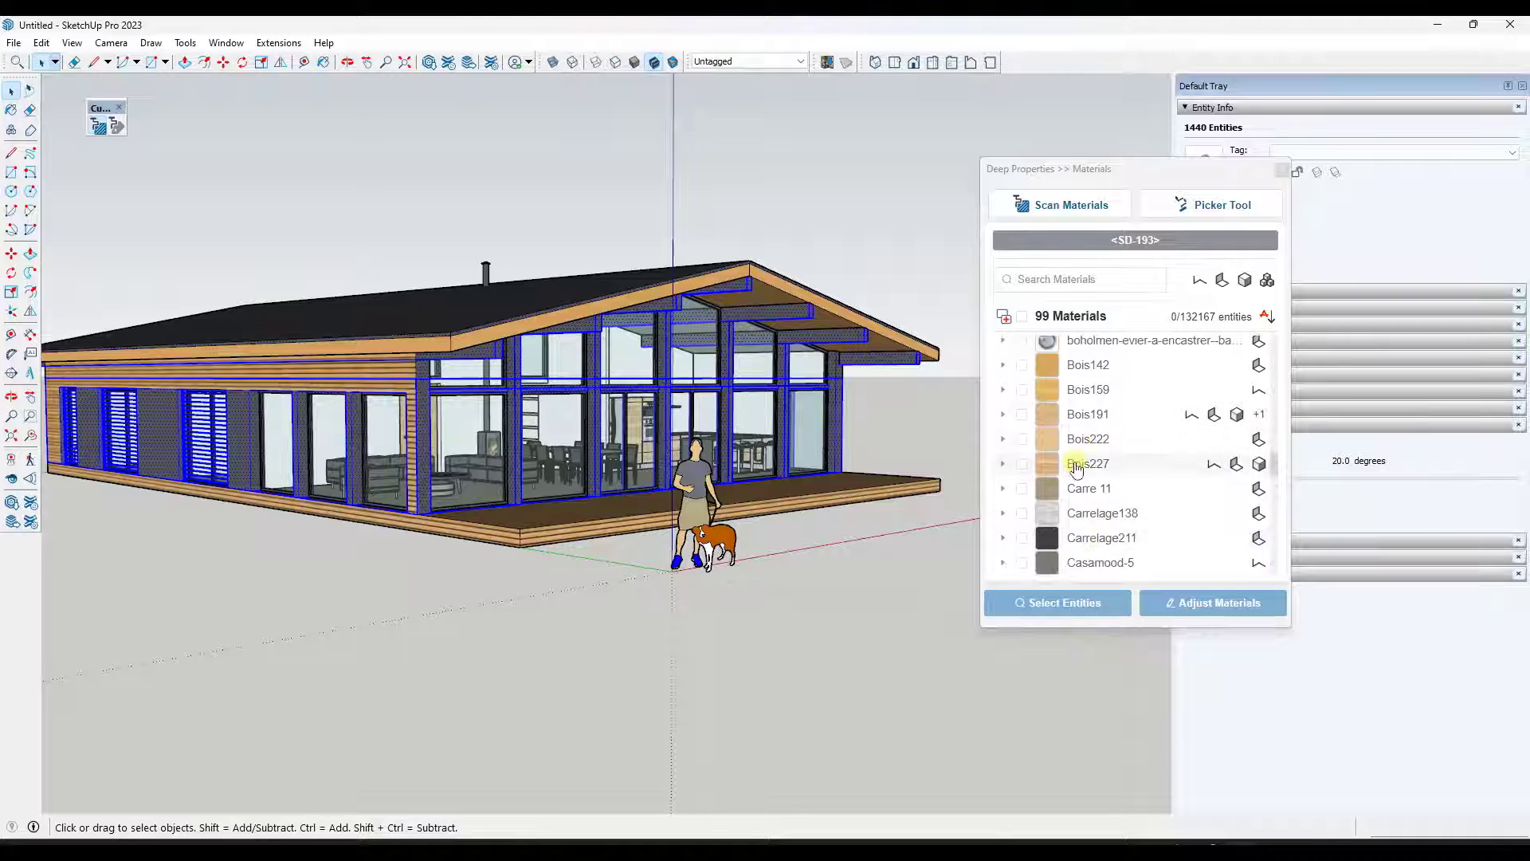
click(1074, 466)
click(1078, 390)
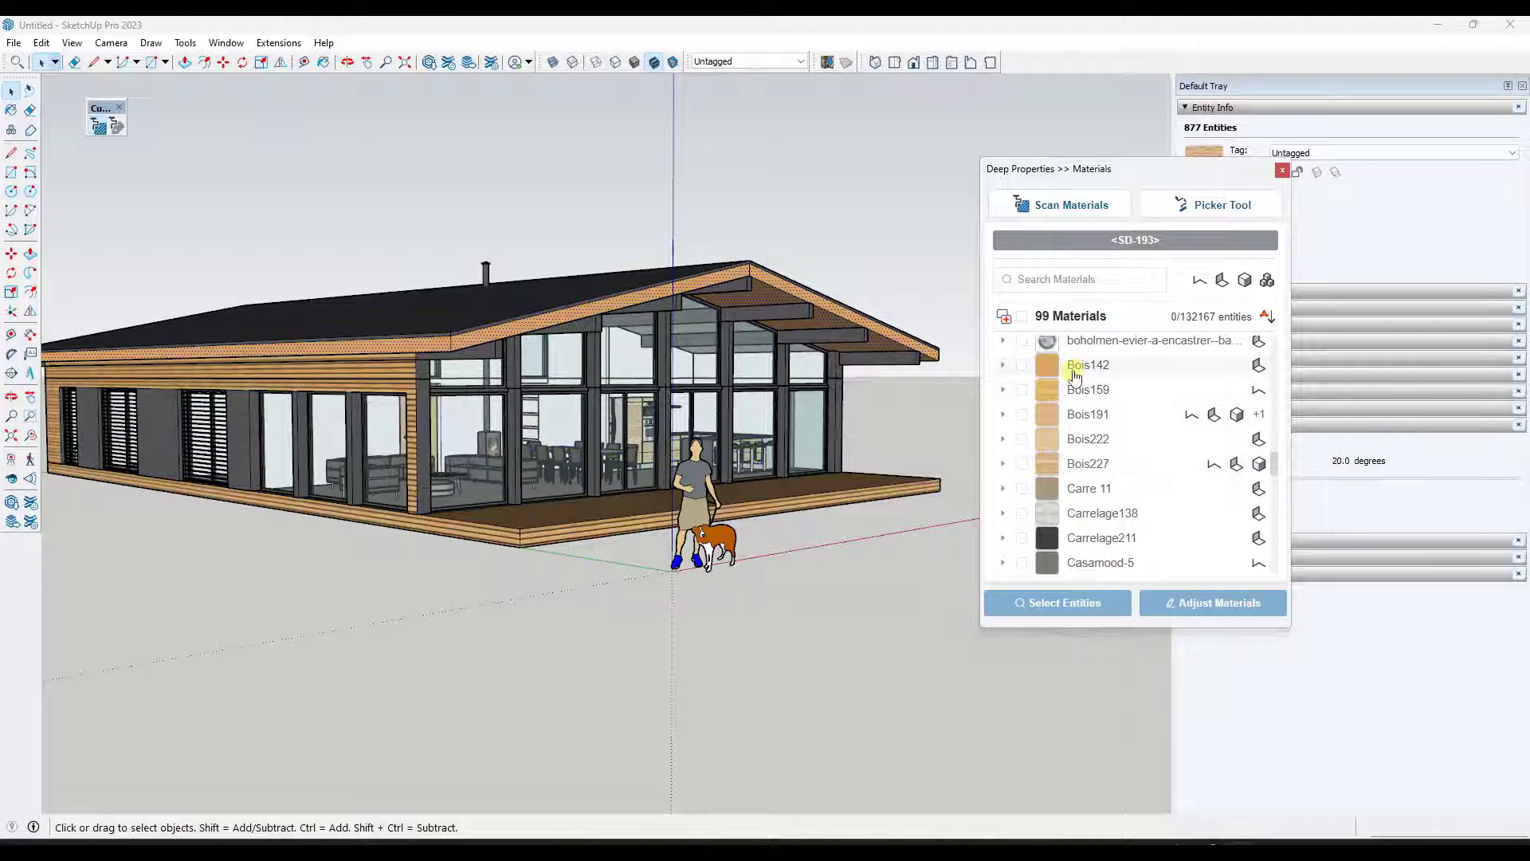
click(1080, 413)
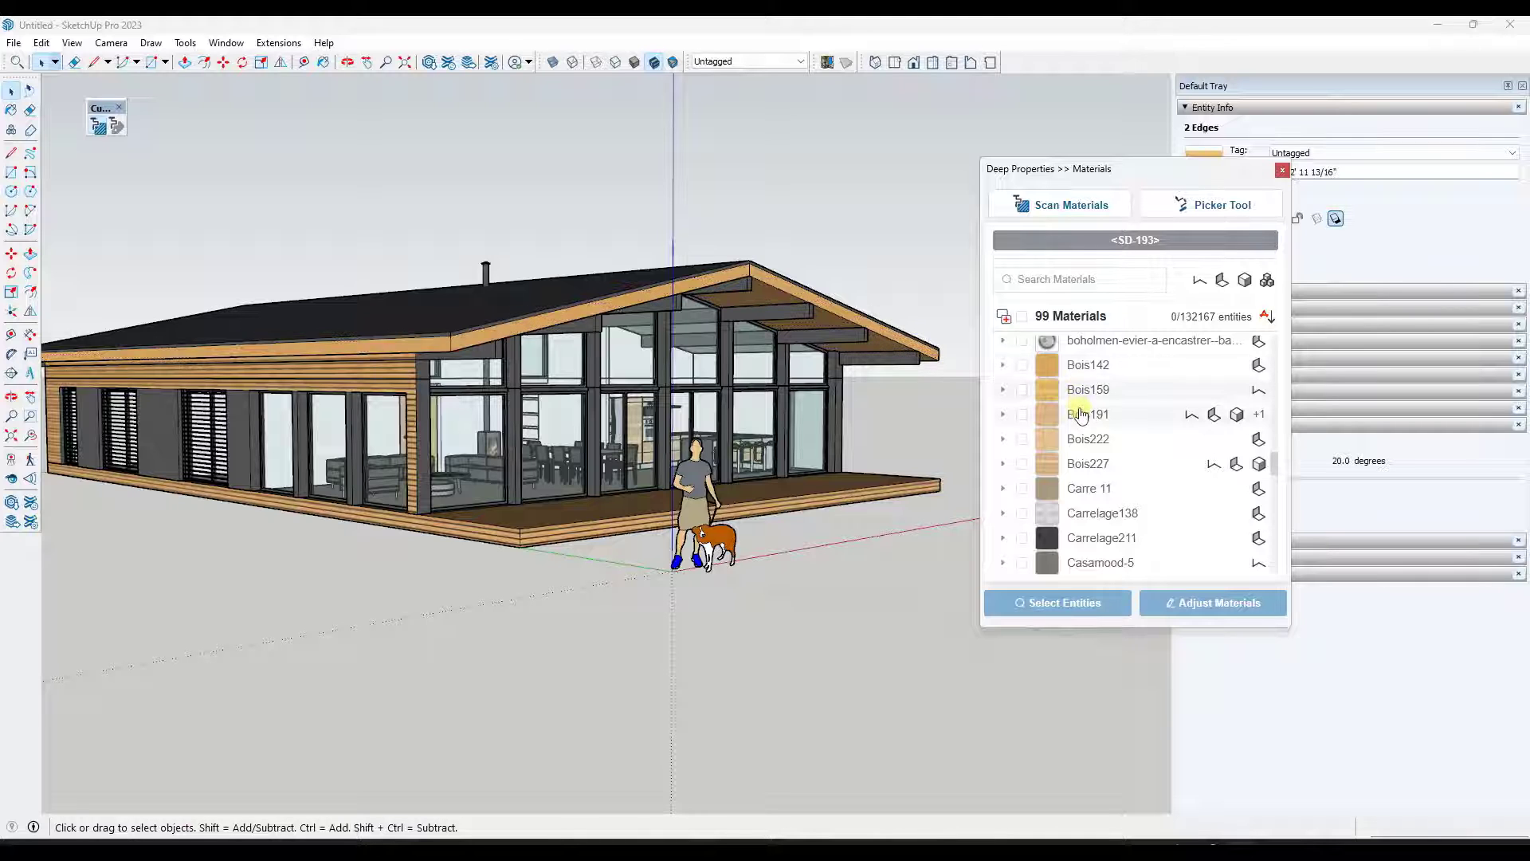
click(1079, 368)
- Reselect the house component, then select the entities using Bois159 and then Bois142
click(526, 367)
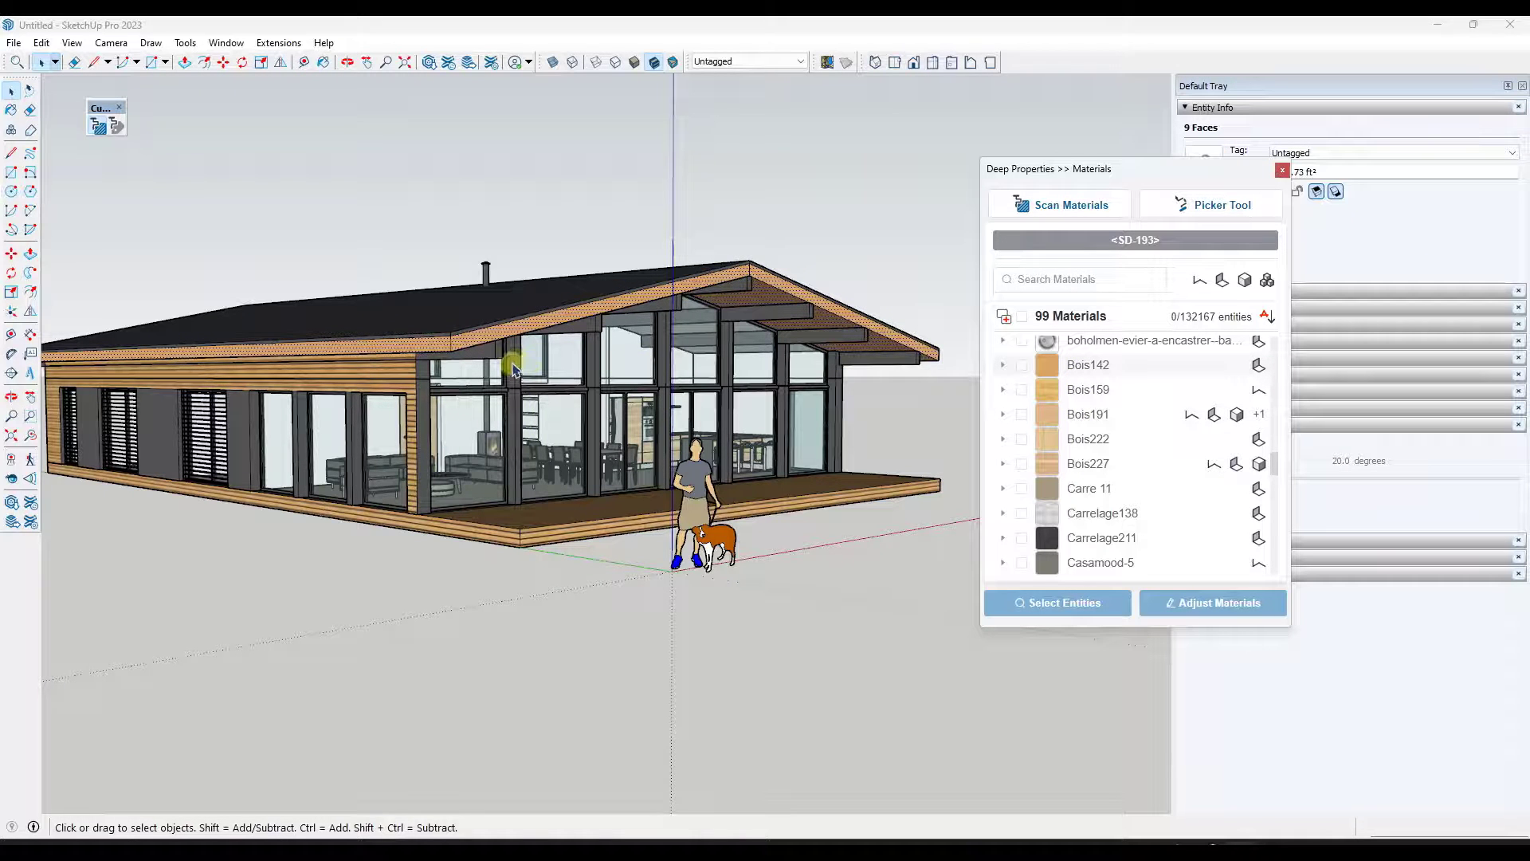
click(562, 323)
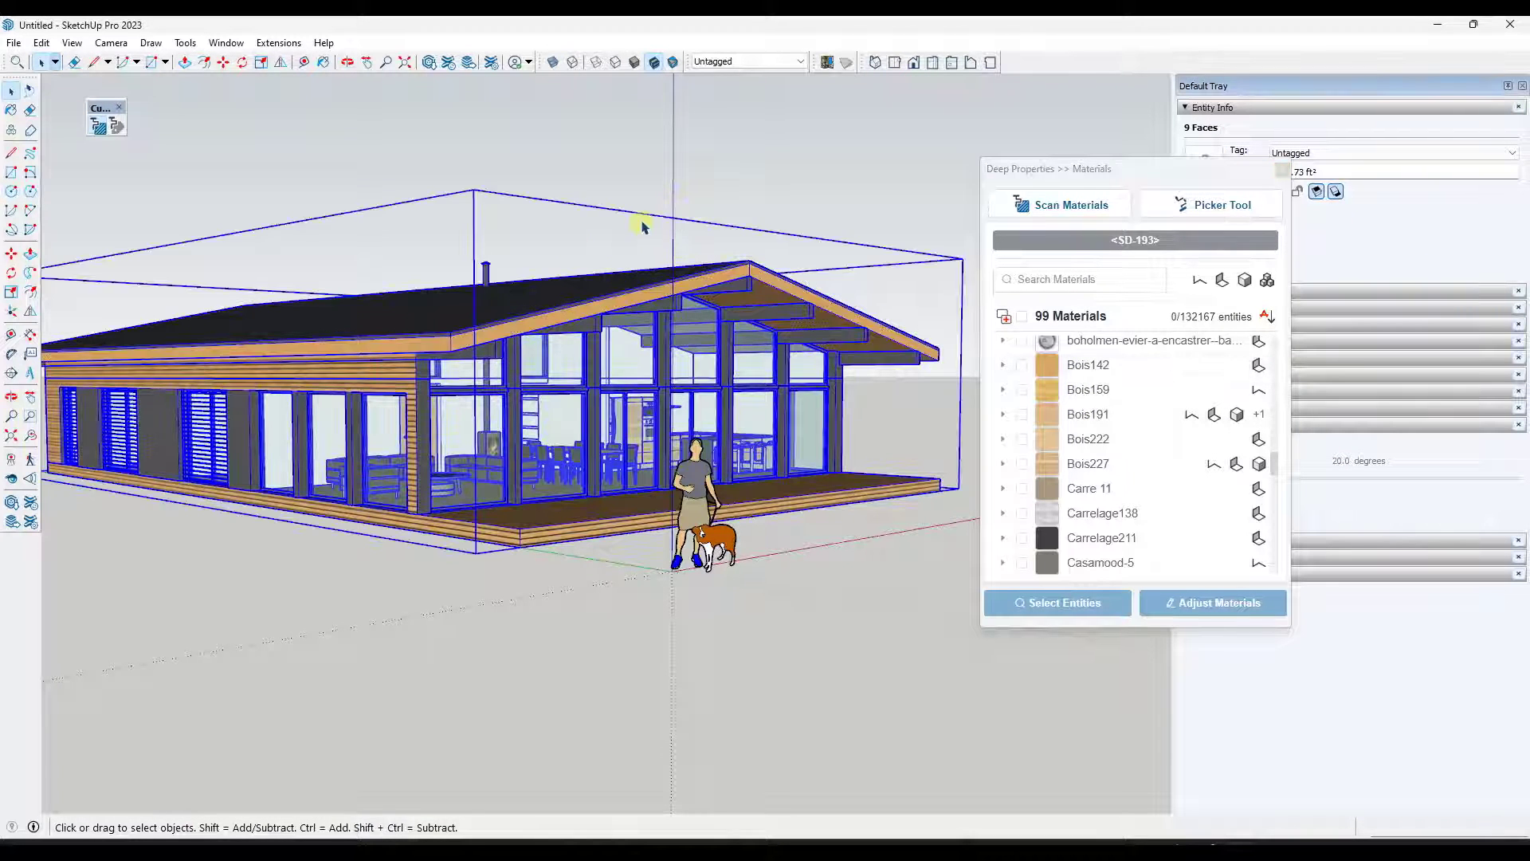
click(1091, 389)
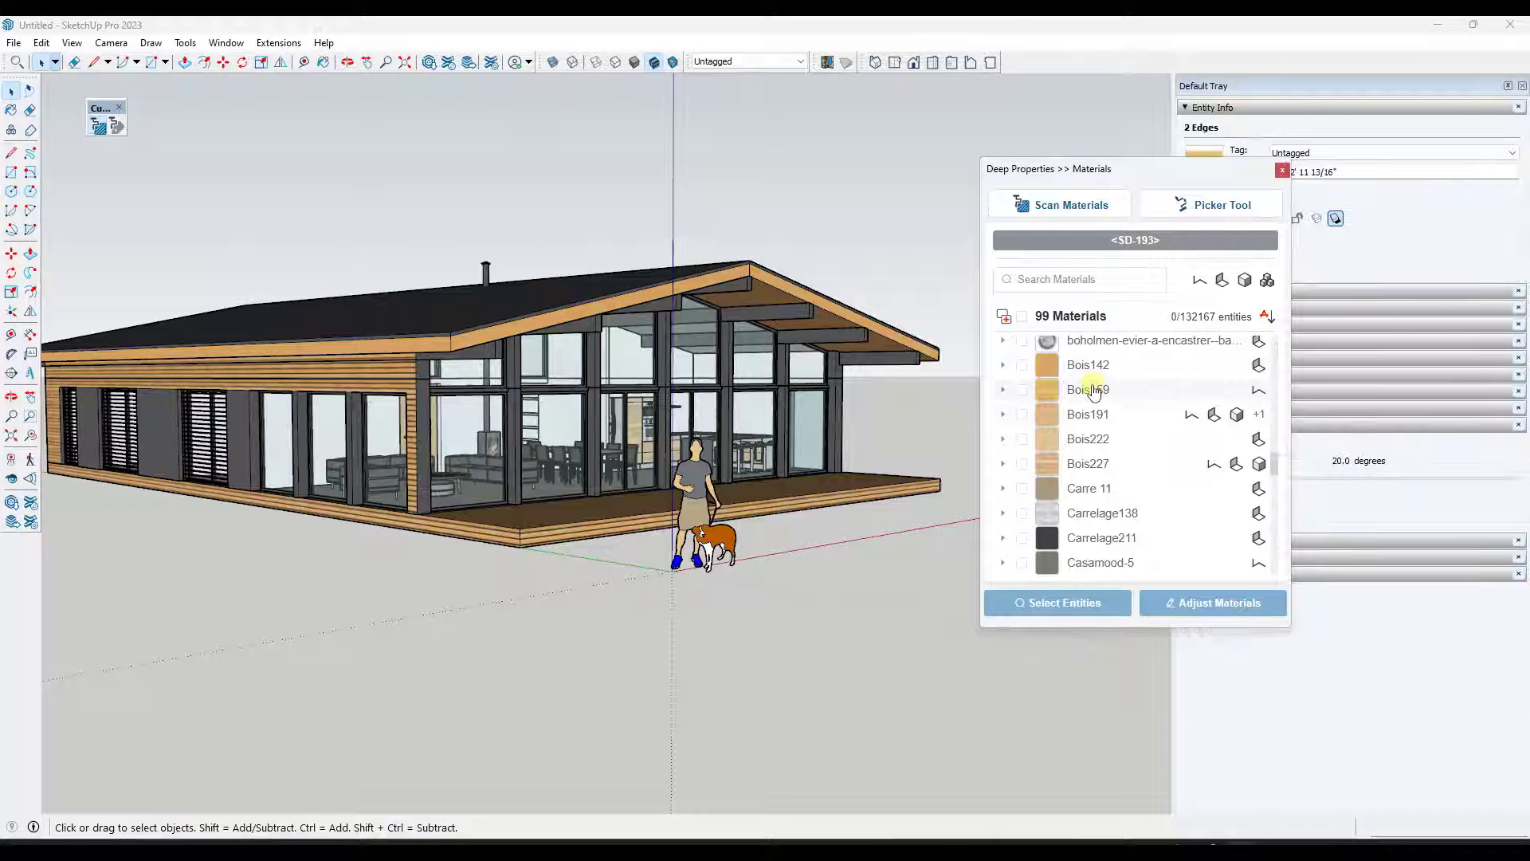
click(1084, 368)
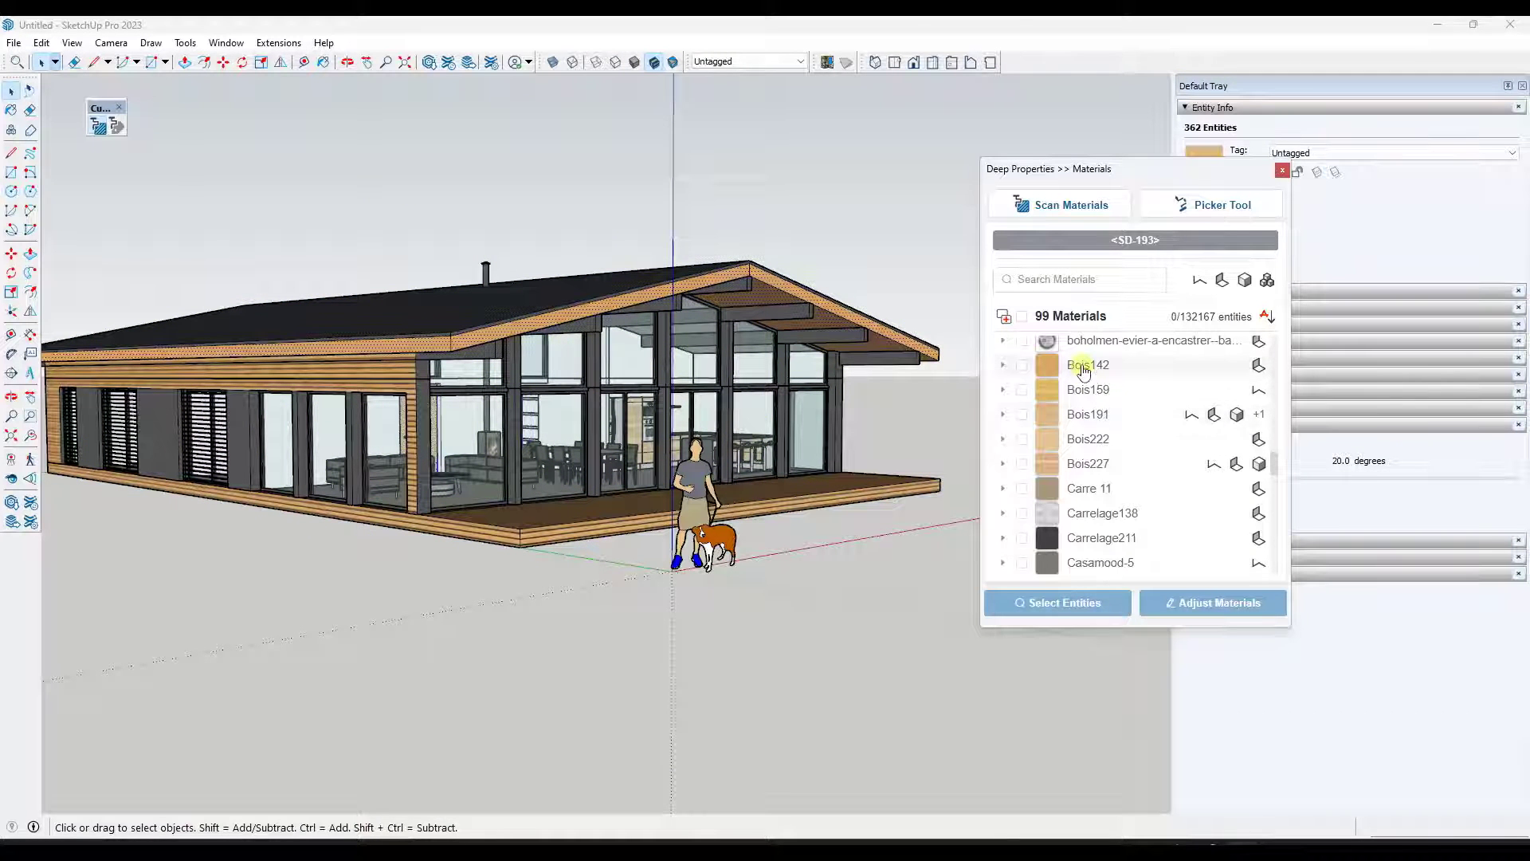
- Expand the Bois142 and Bois191 entries to view their entity types
click(1003, 366)
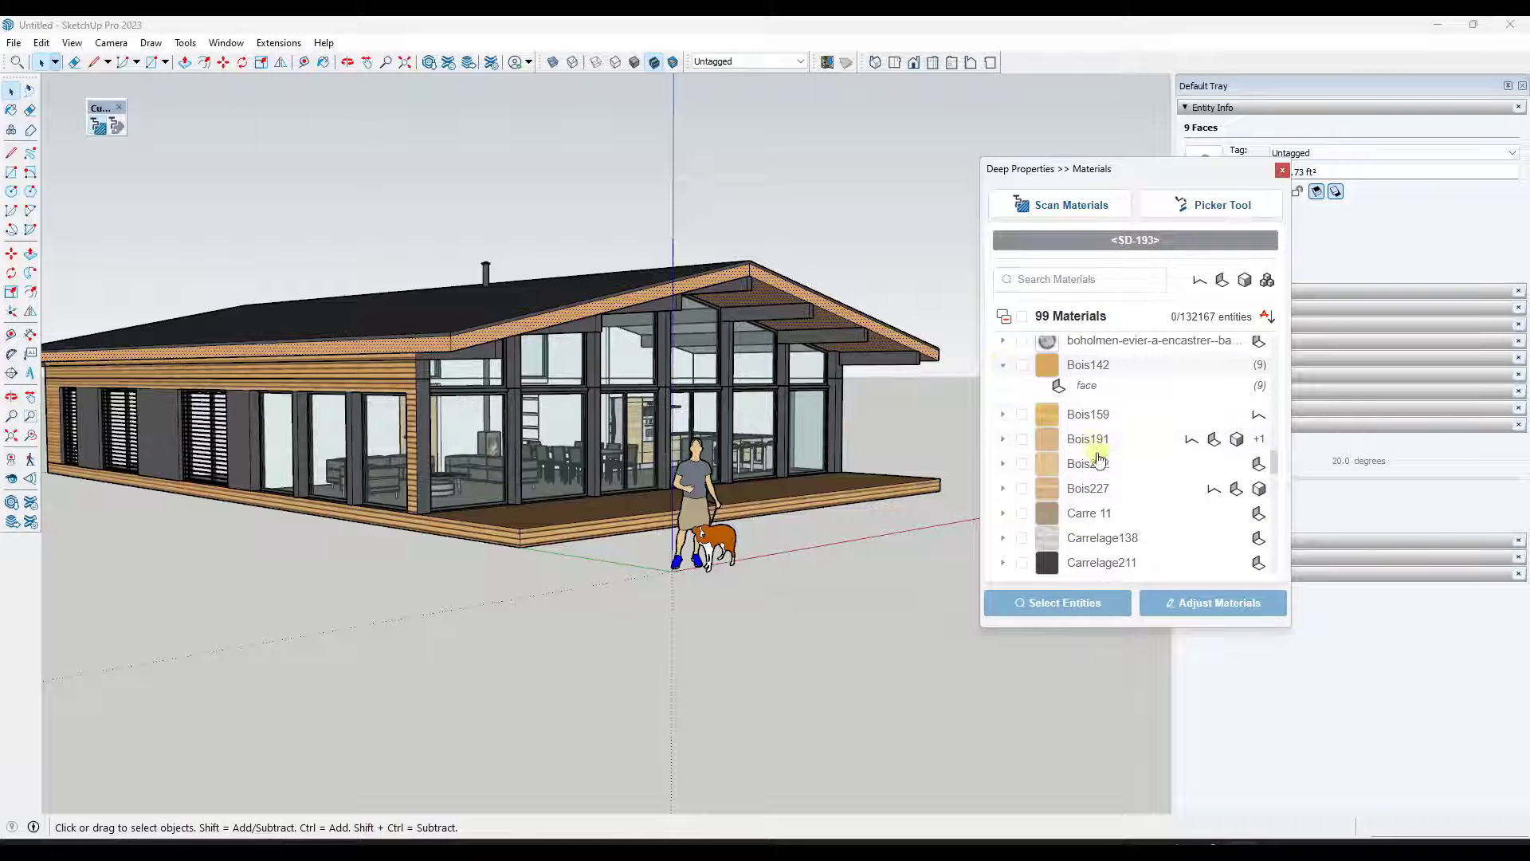
click(1001, 440)
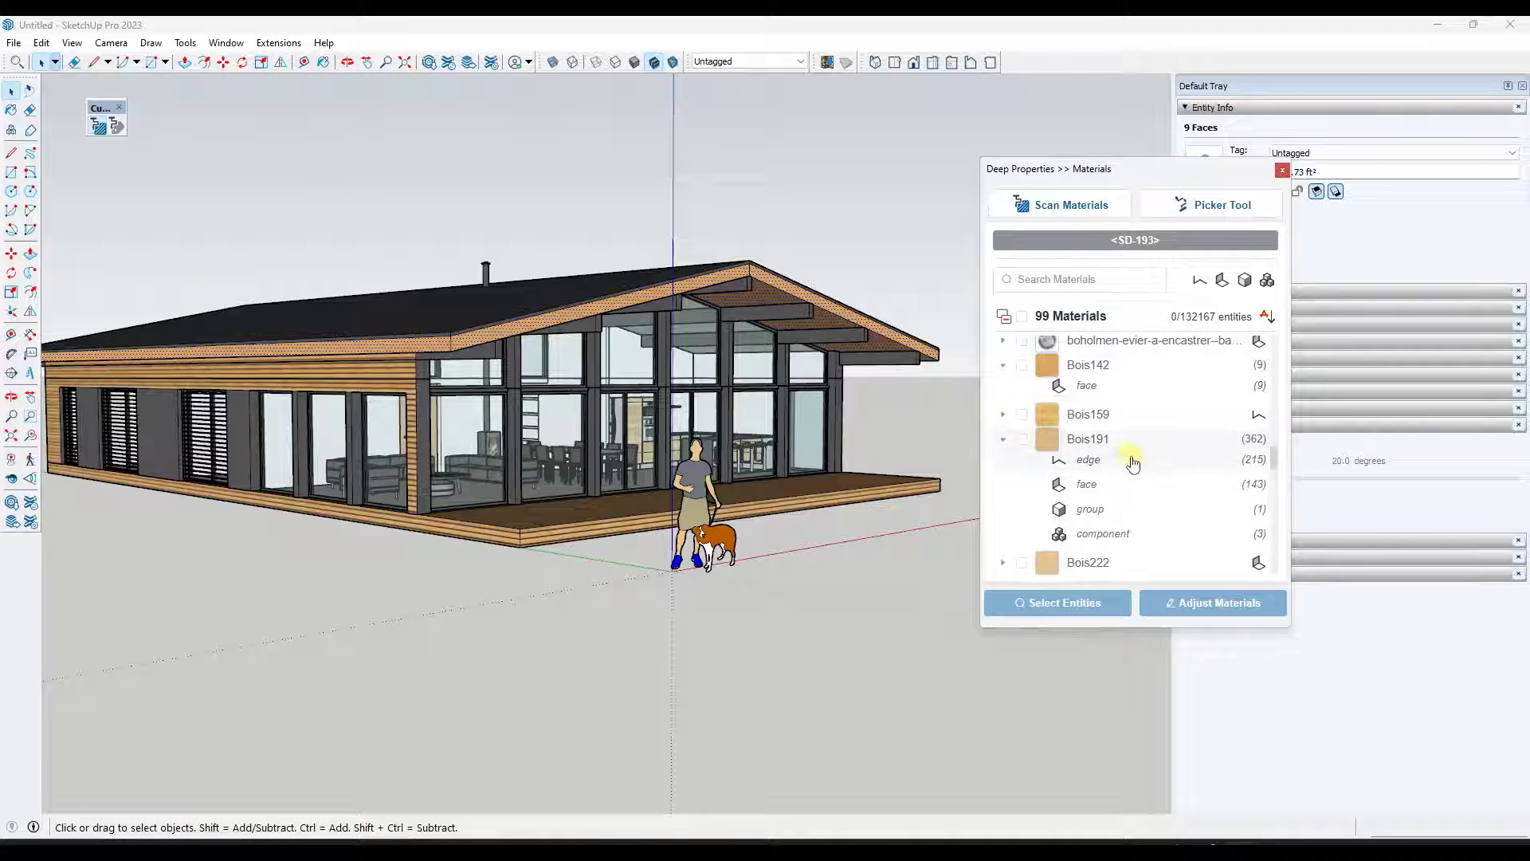
scroll(1131, 461, down, 1)
scroll(1133, 467, up, 1)
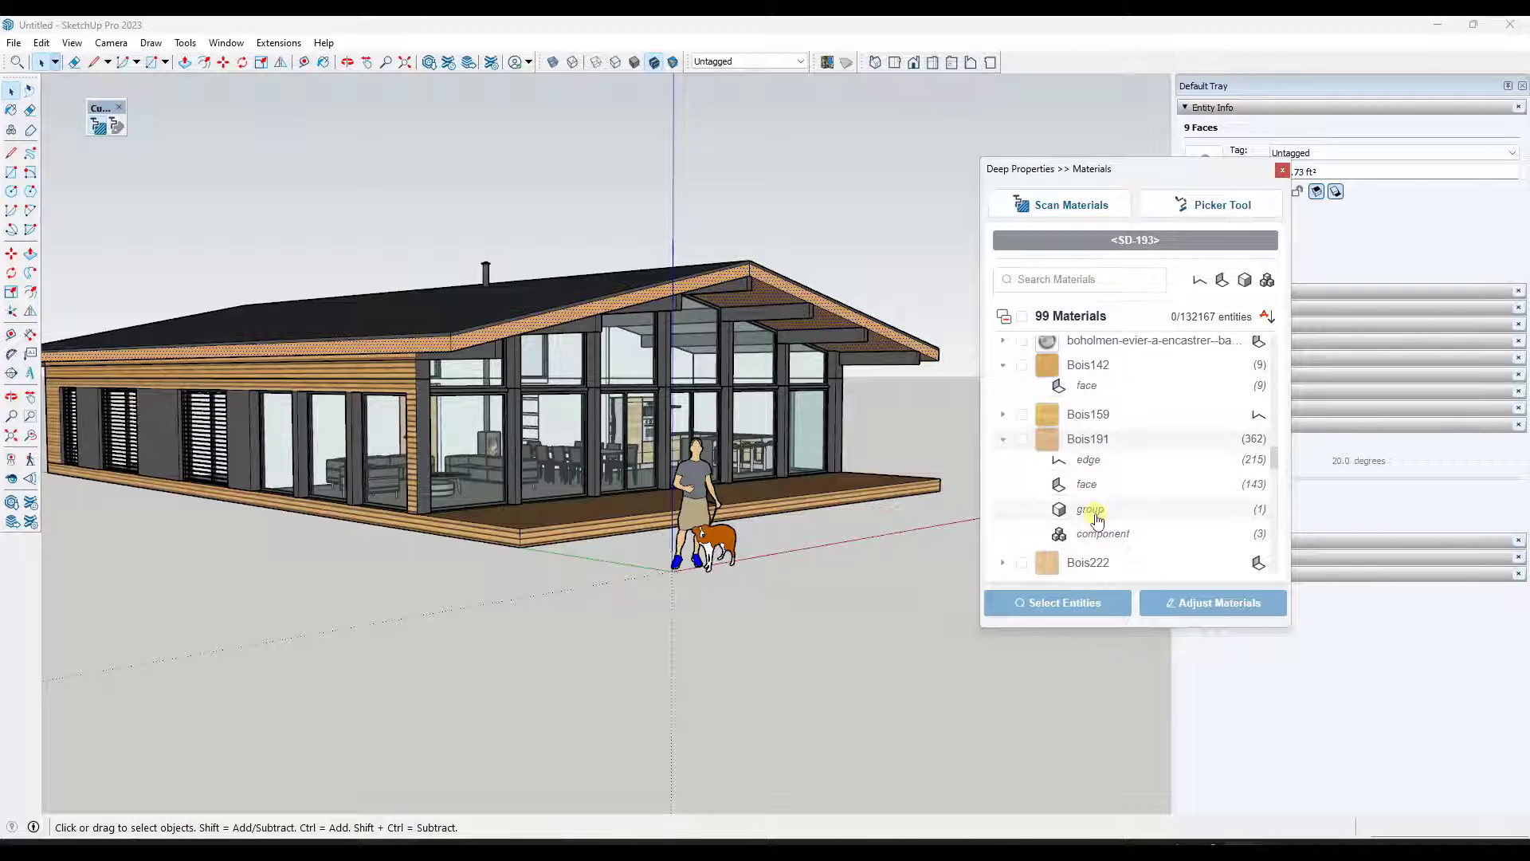
- Select the Bois191 components, faces and edges in turn from its entity-type list, then its faces again
click(1106, 536)
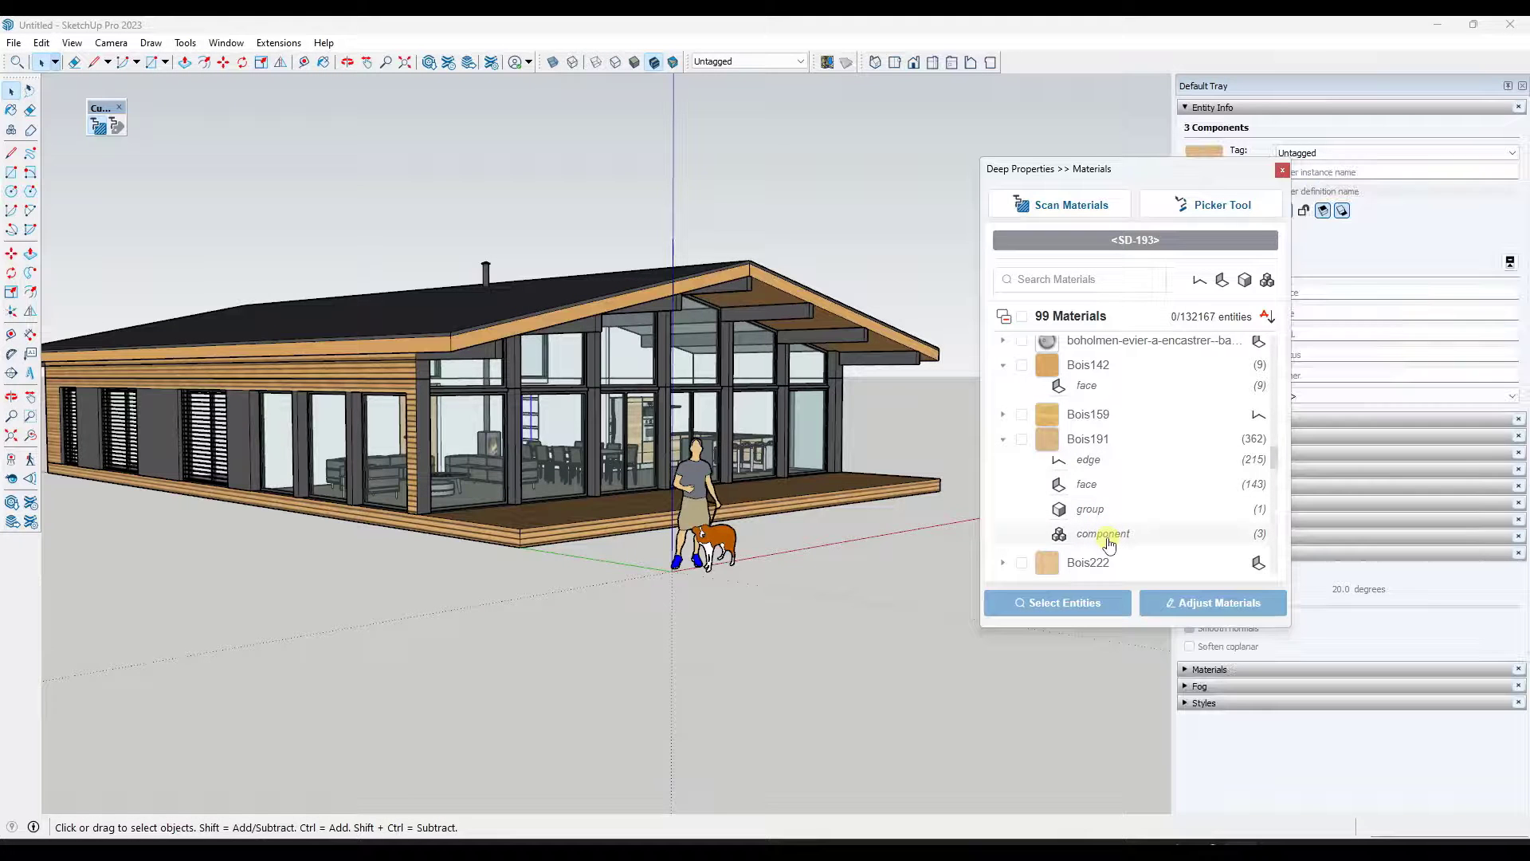
click(1089, 486)
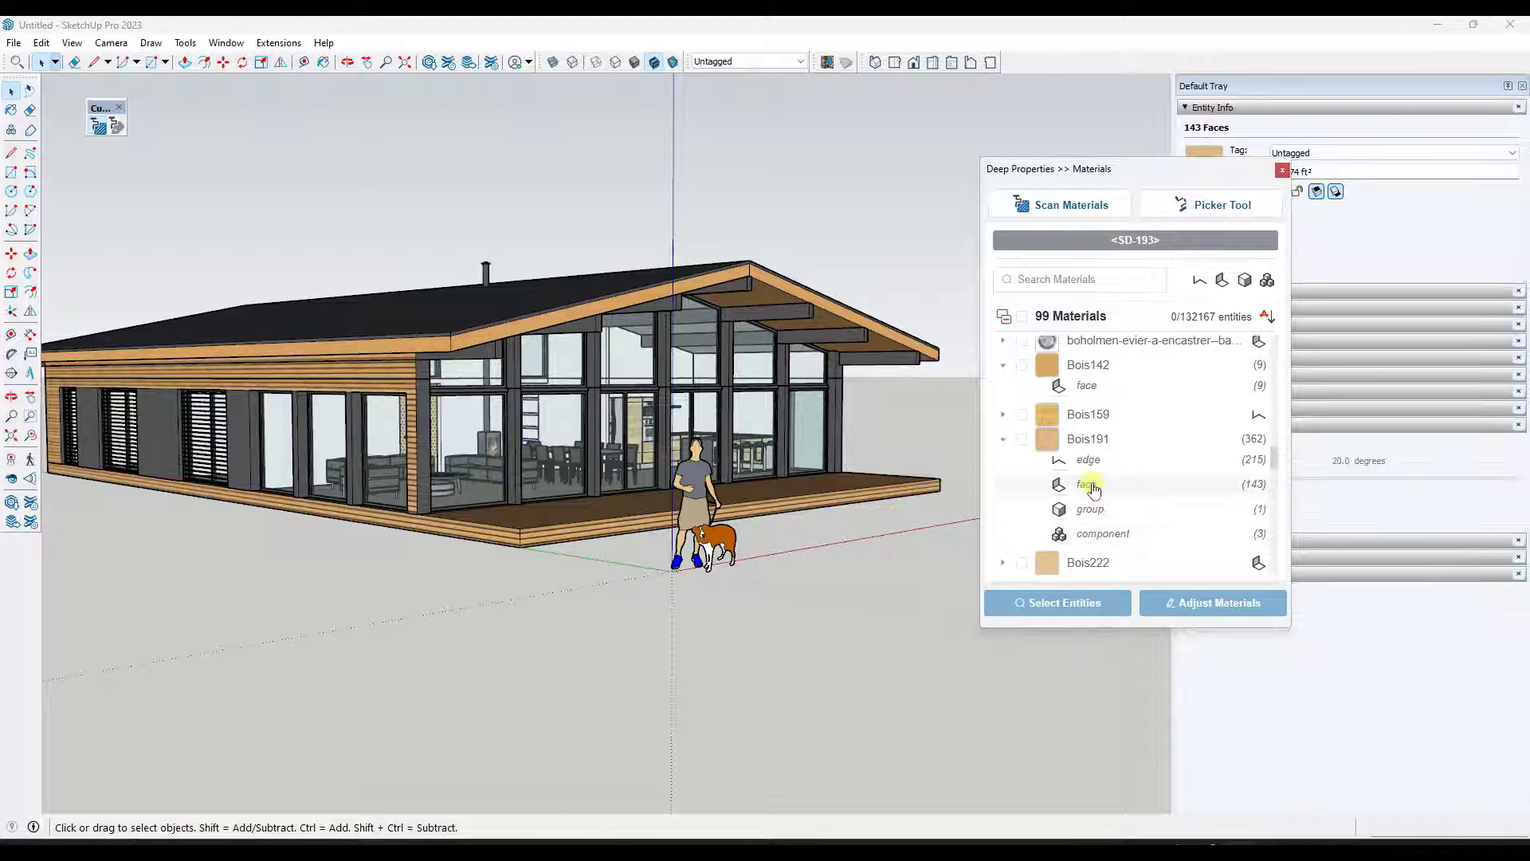
click(1090, 464)
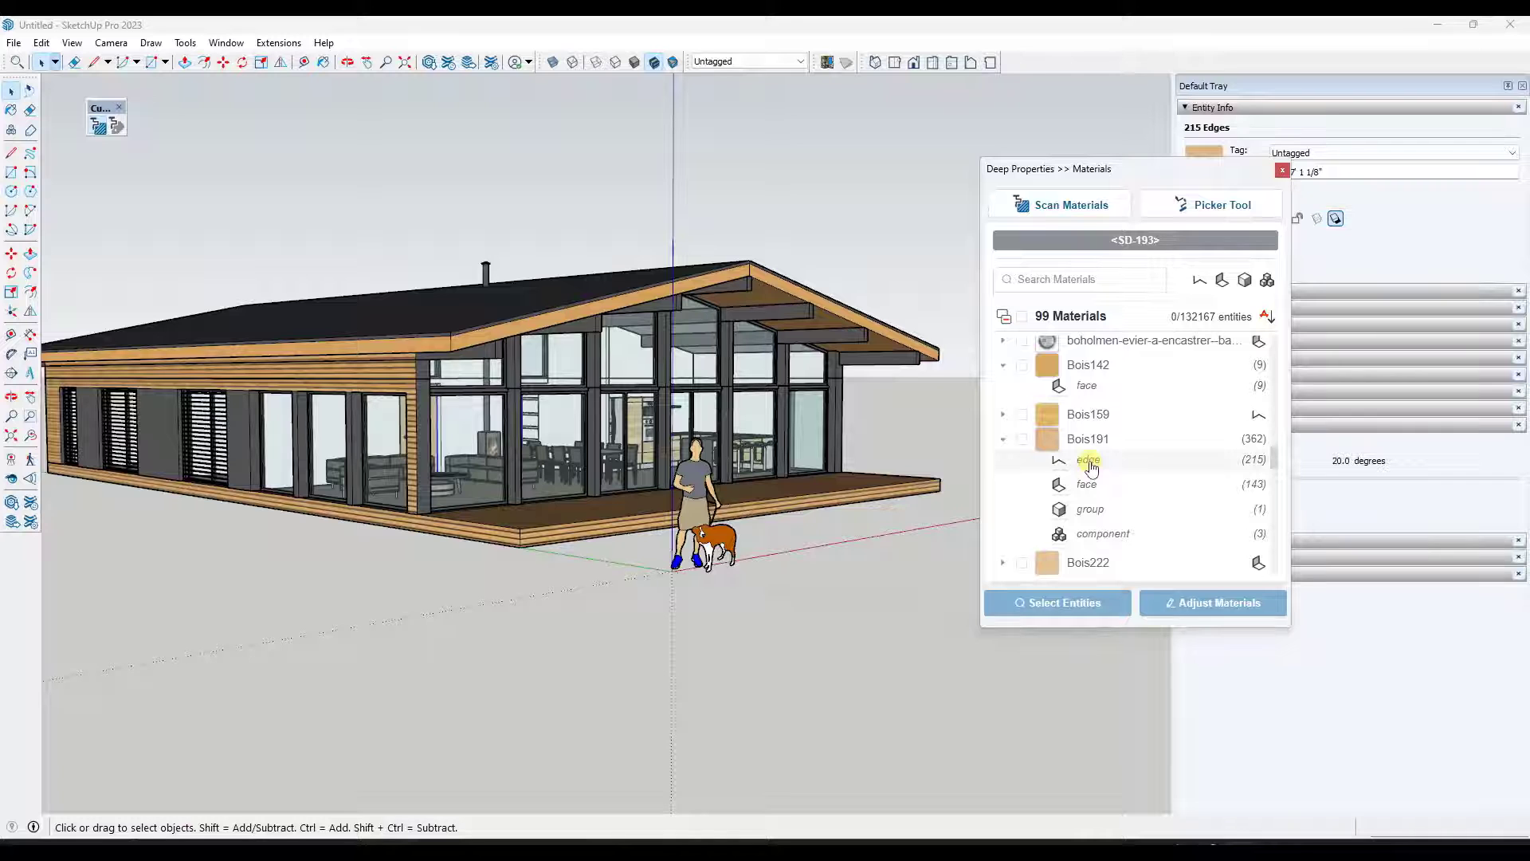
middle_drag(606, 431, 670, 428)
click(1084, 490)
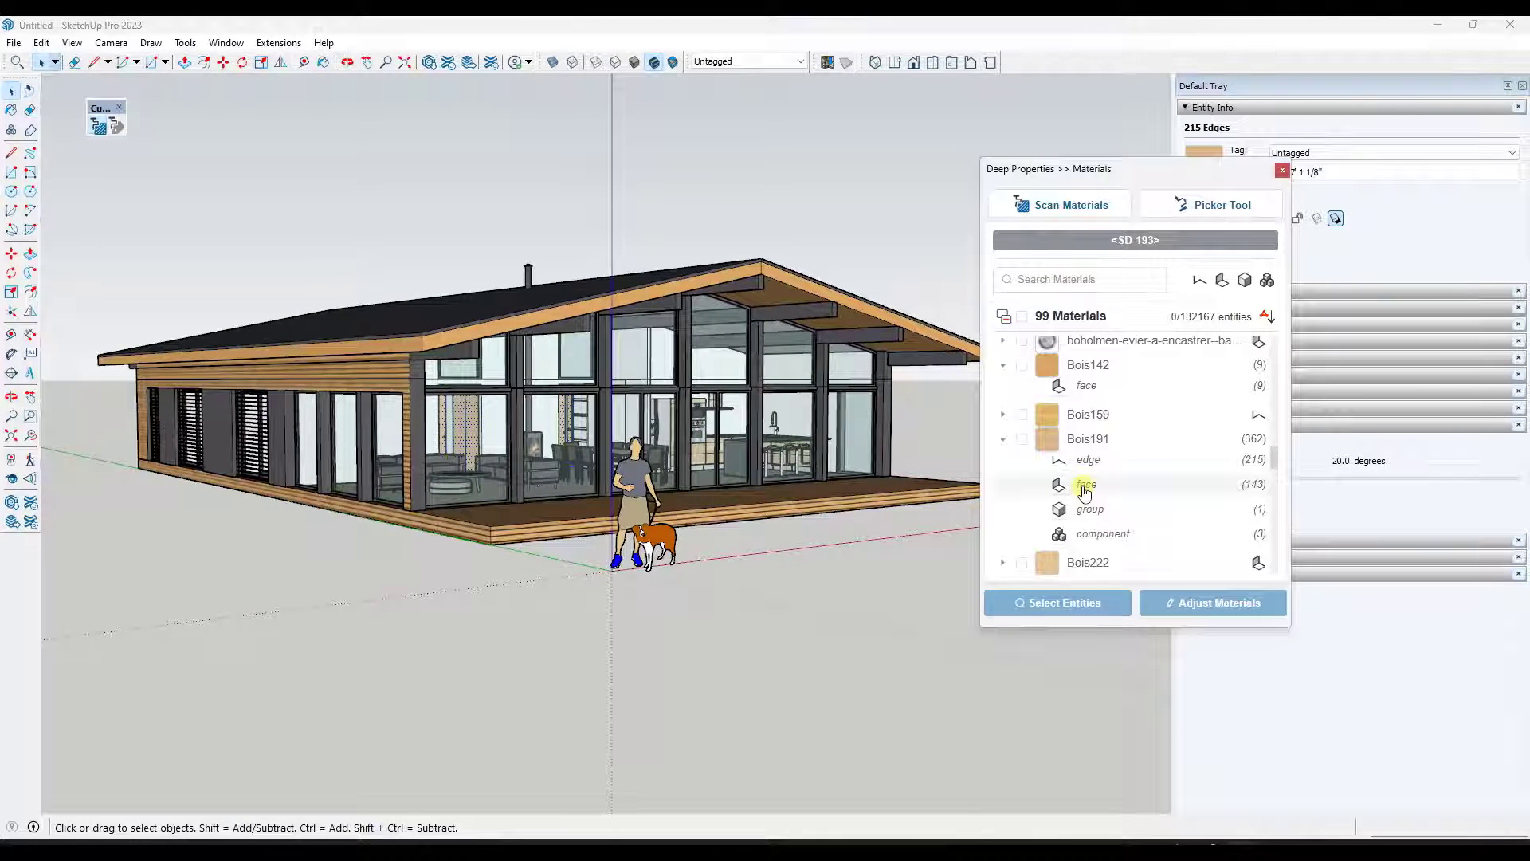
- Select the entities using Bois159 and expand its entry to show its entity types
scroll(488, 400, up, 6)
scroll(426, 446, up, 2)
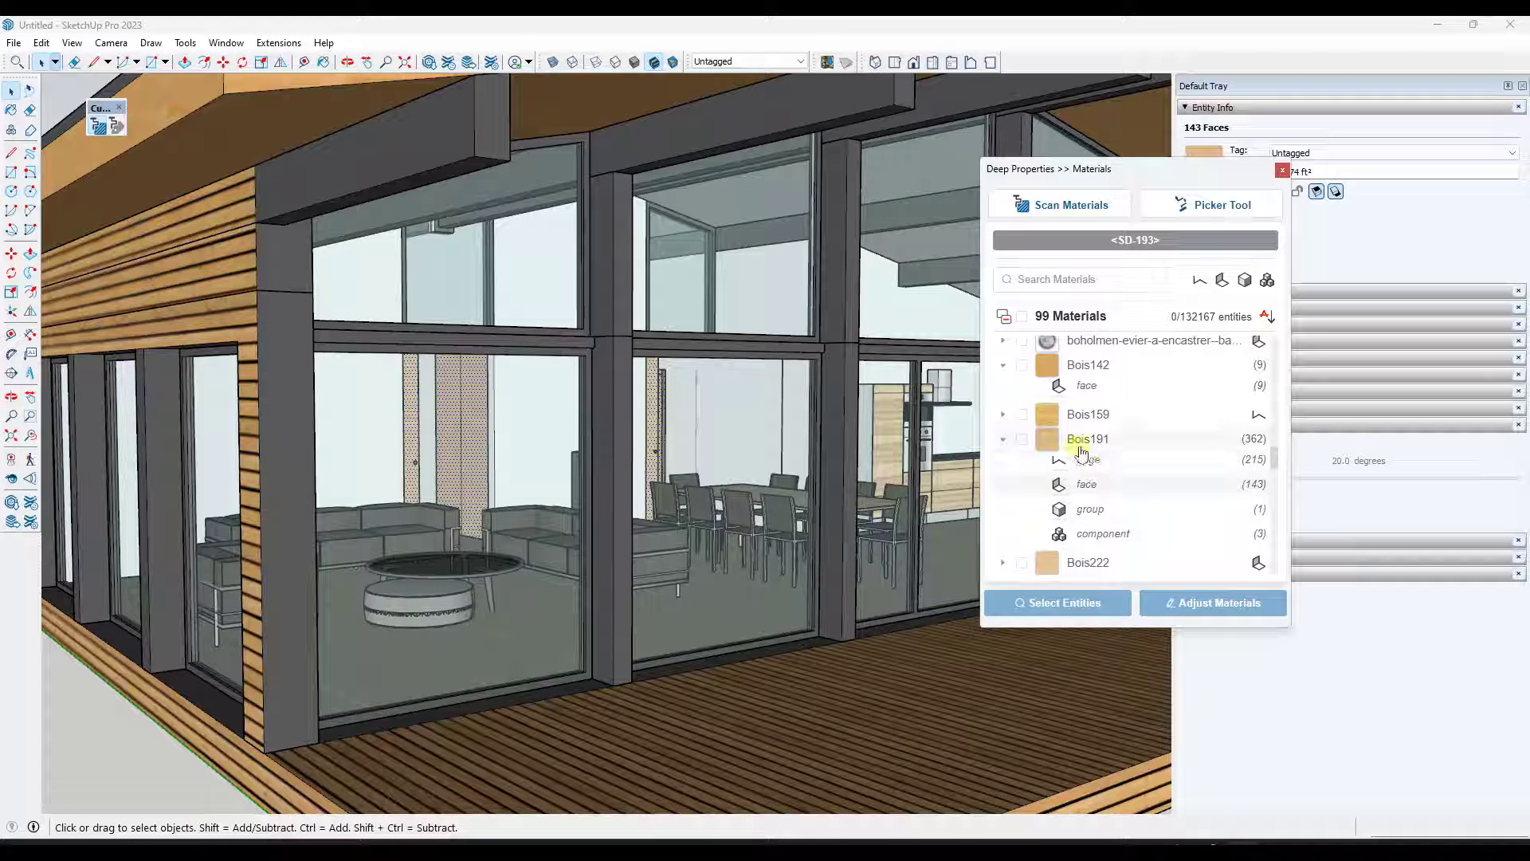
click(1080, 416)
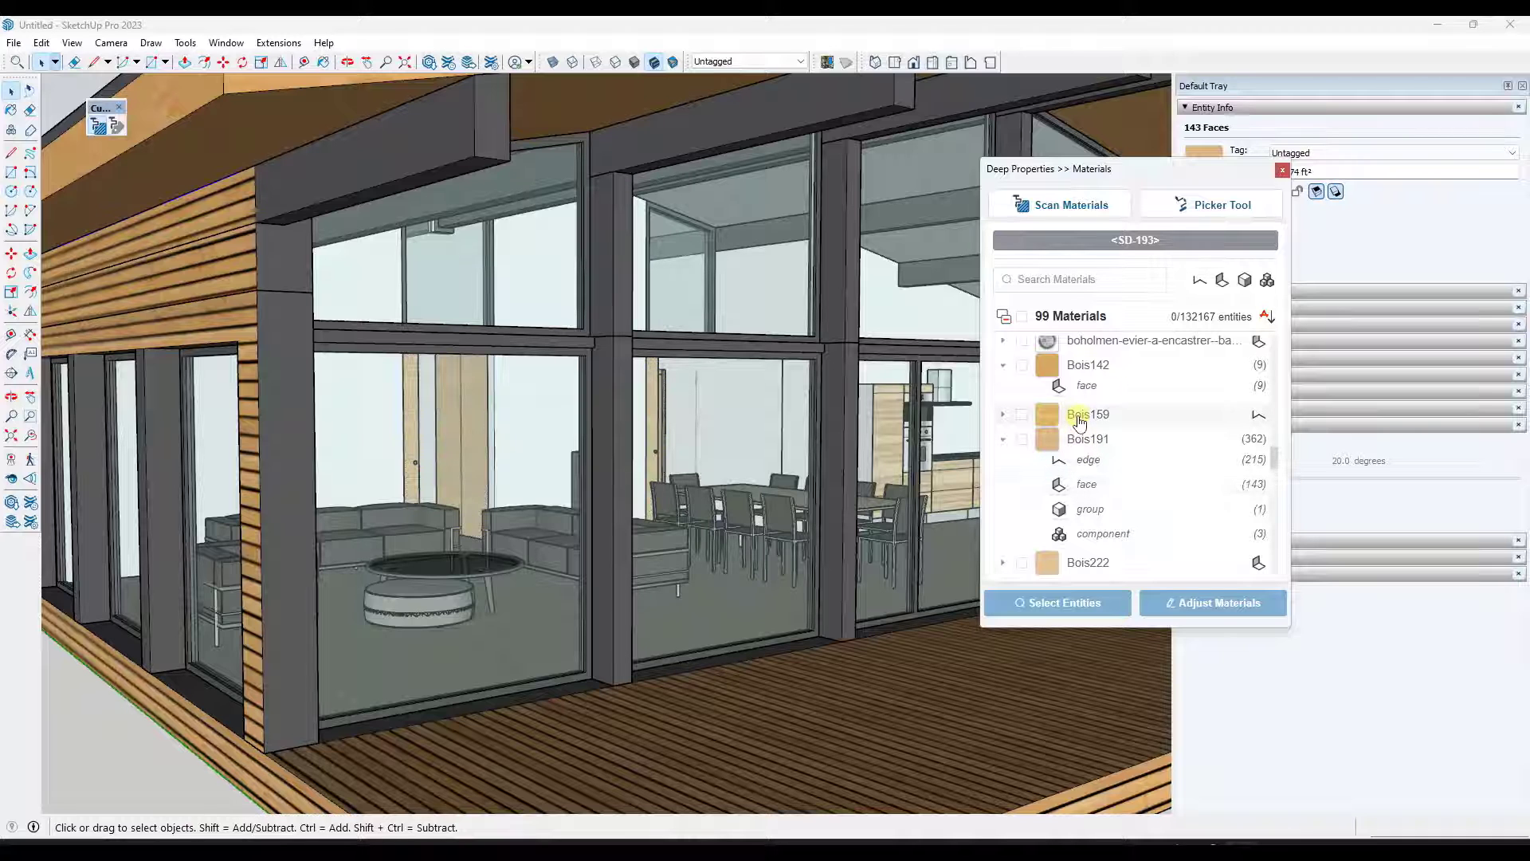
click(1005, 415)
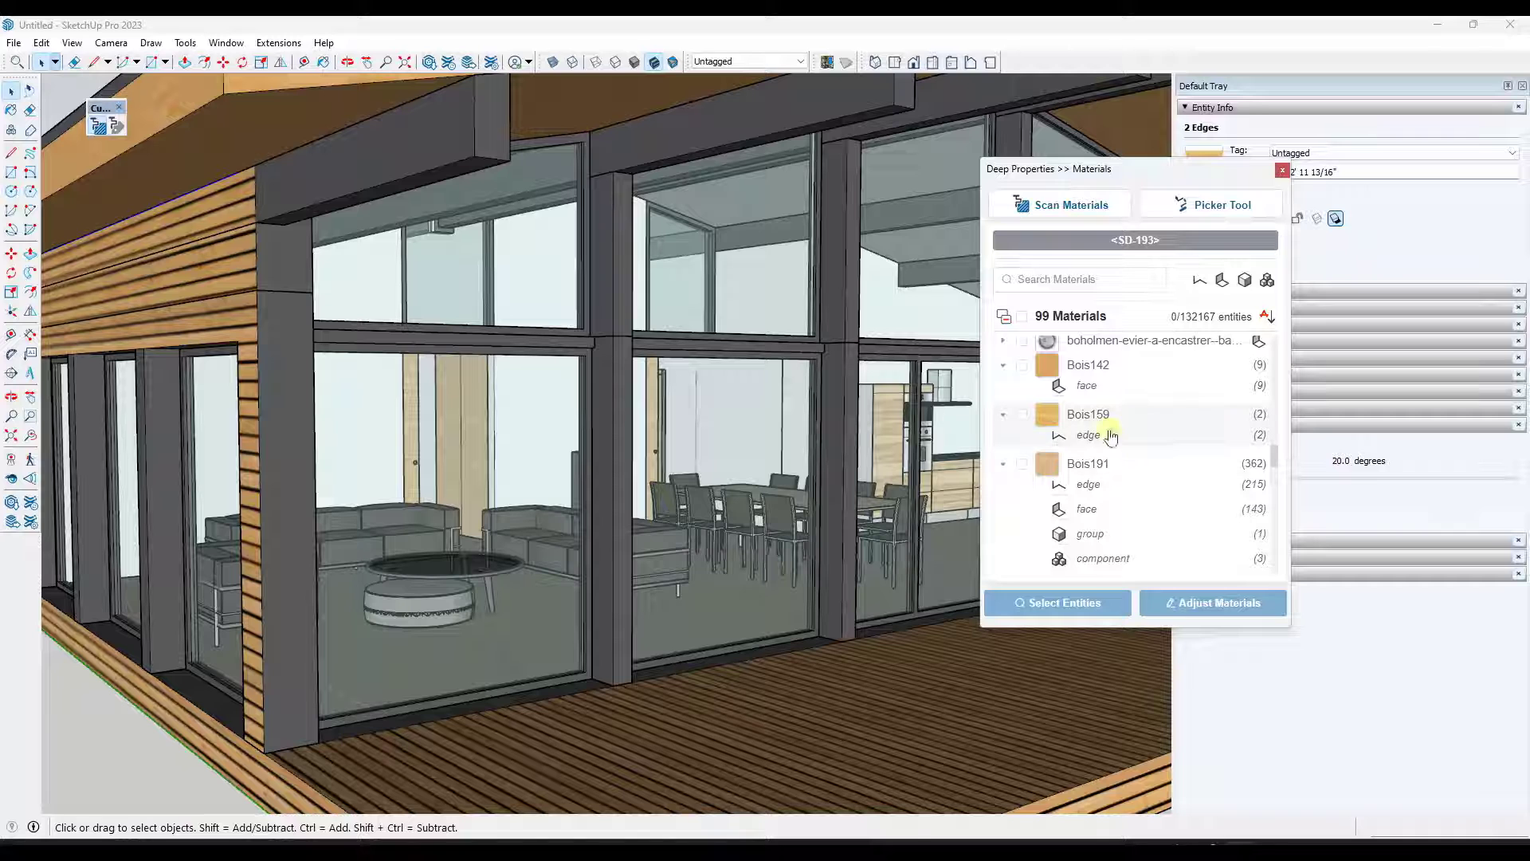
- Check the Bois142, Bois159, Bois222 and Bois227 materials in the materials list
click(1021, 365)
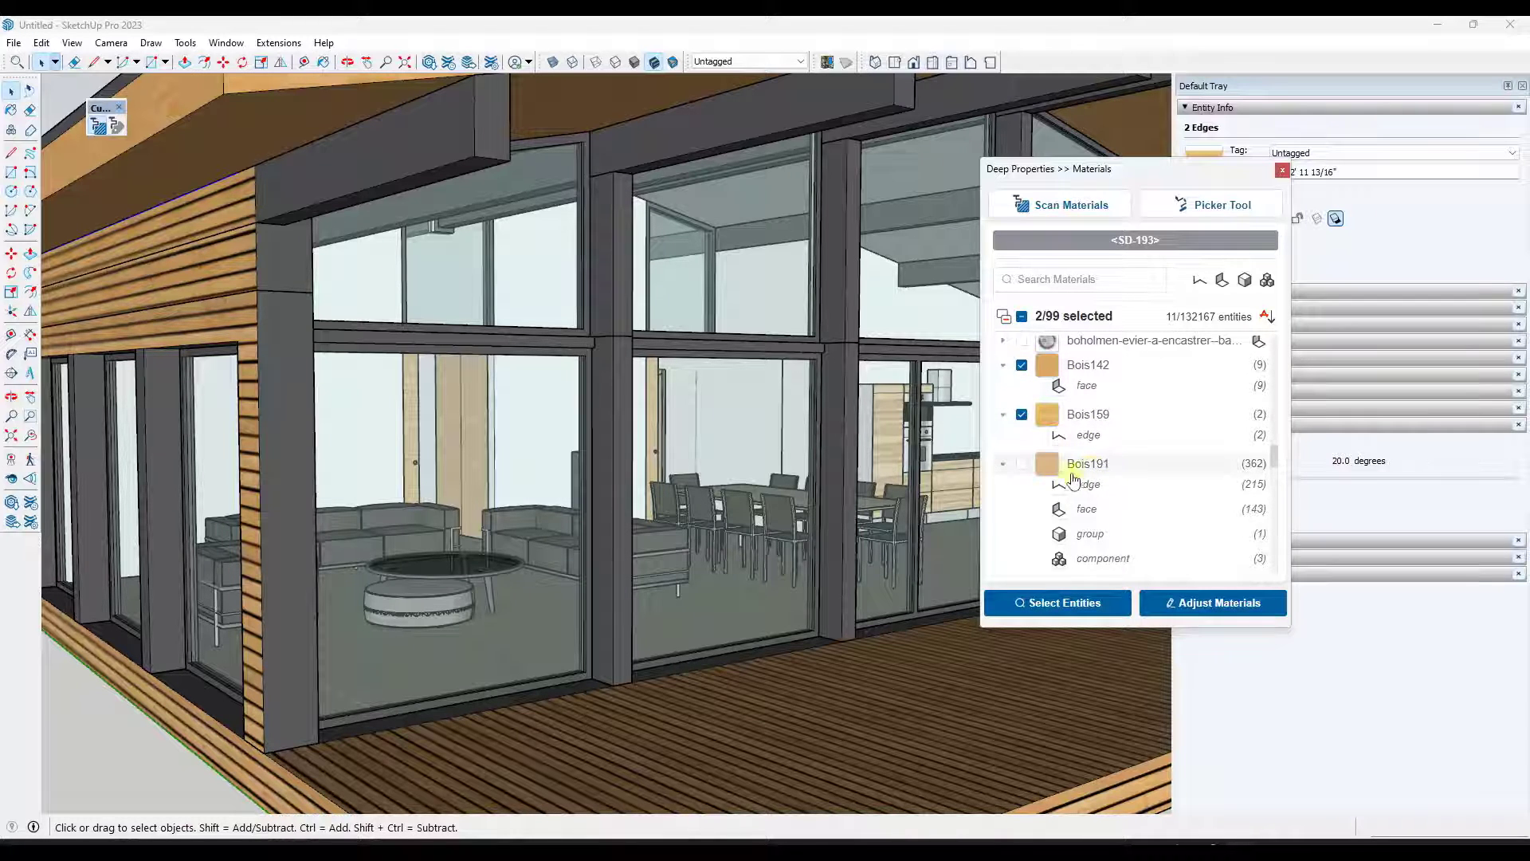
scroll(1104, 461, down, 2)
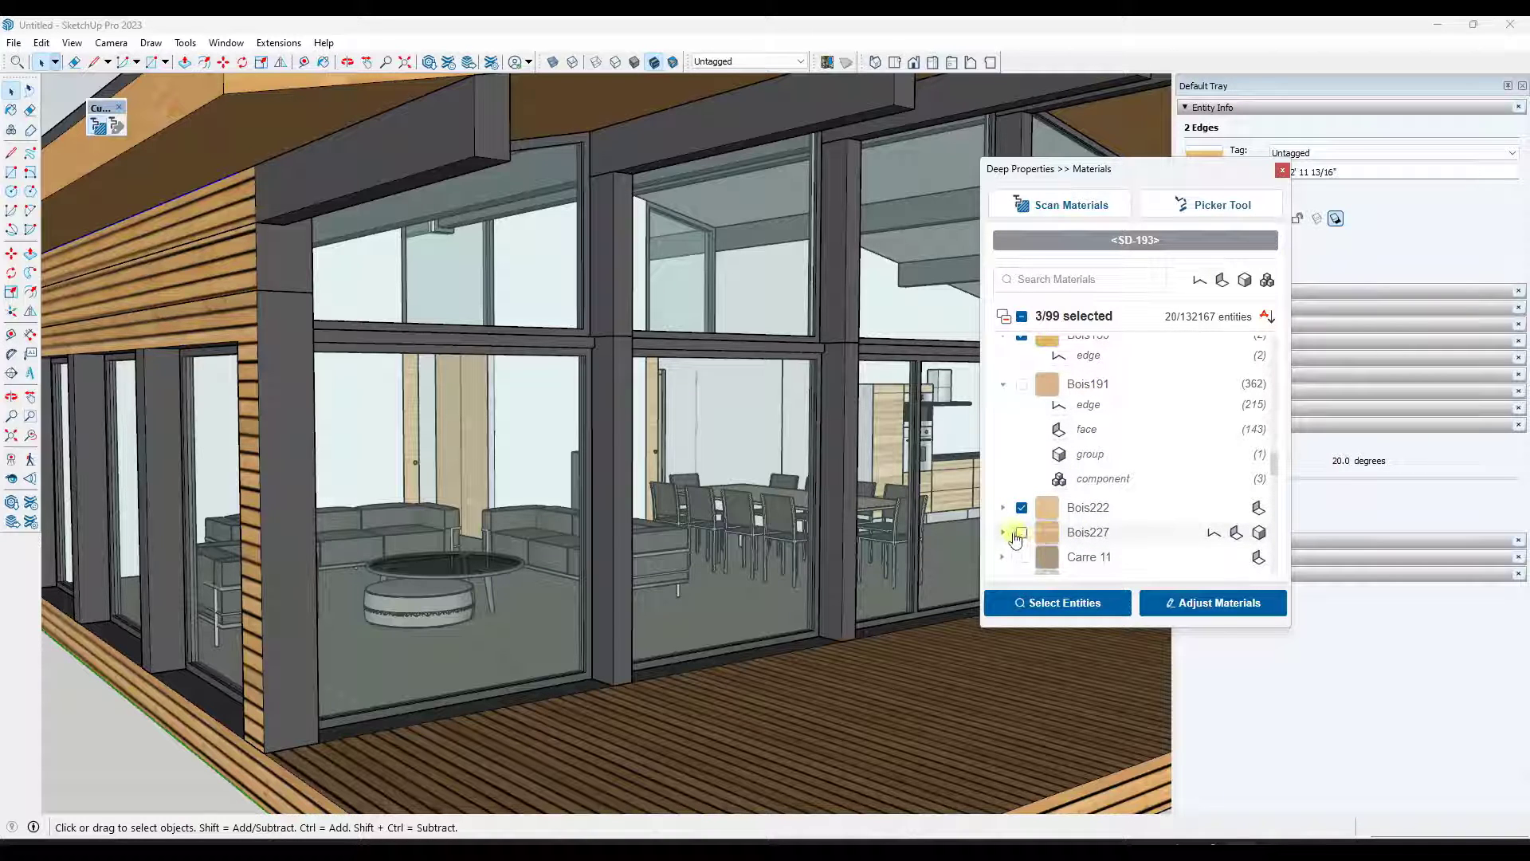
click(1021, 533)
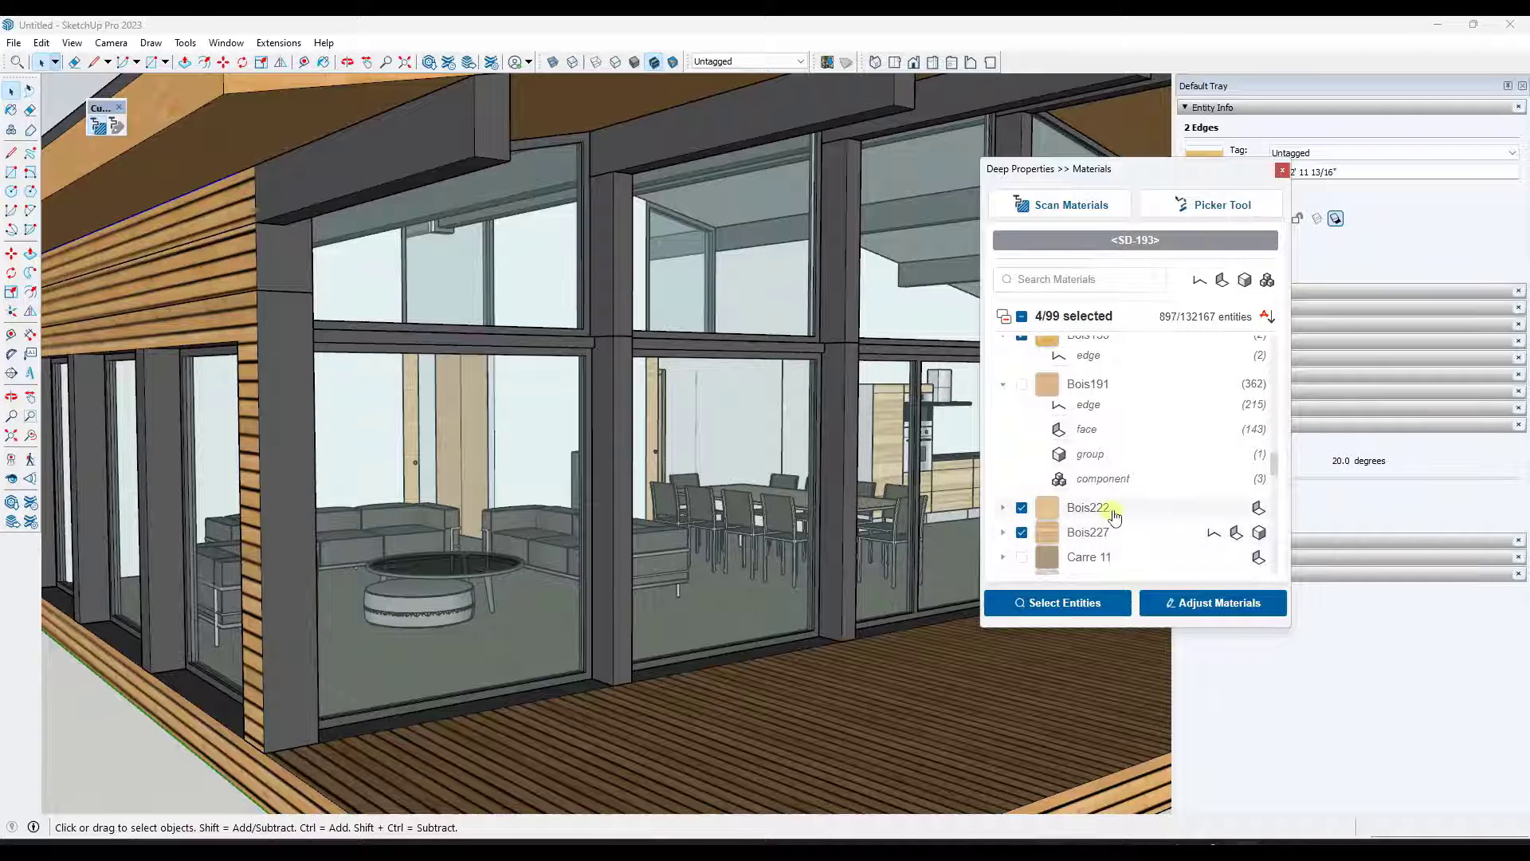
scroll(1110, 508, up, 2)
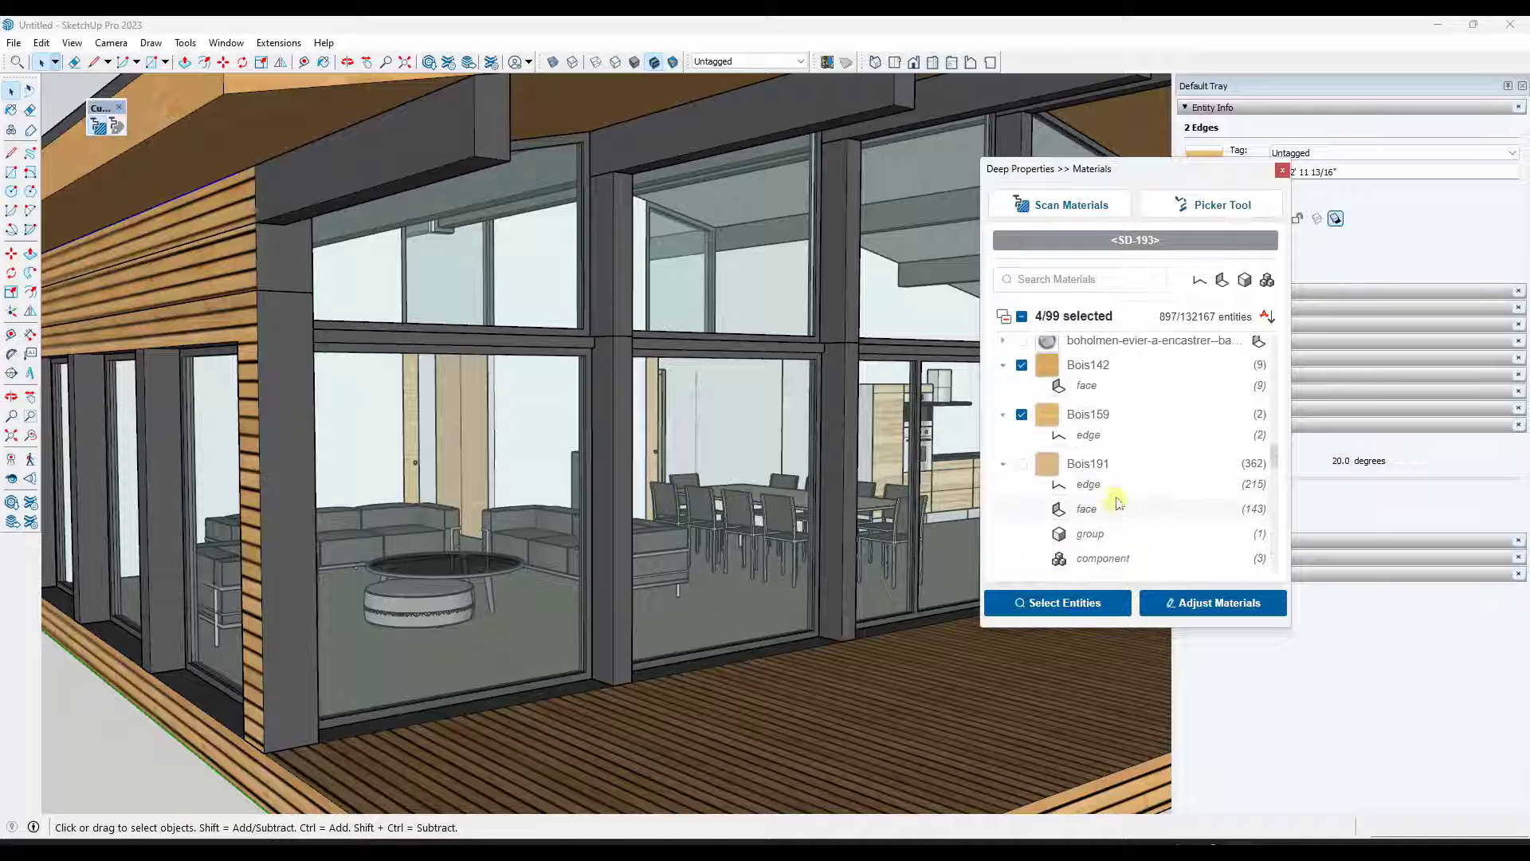
- Reassign all entities of the four checked materials to the Bois191 material and apply
click(1215, 603)
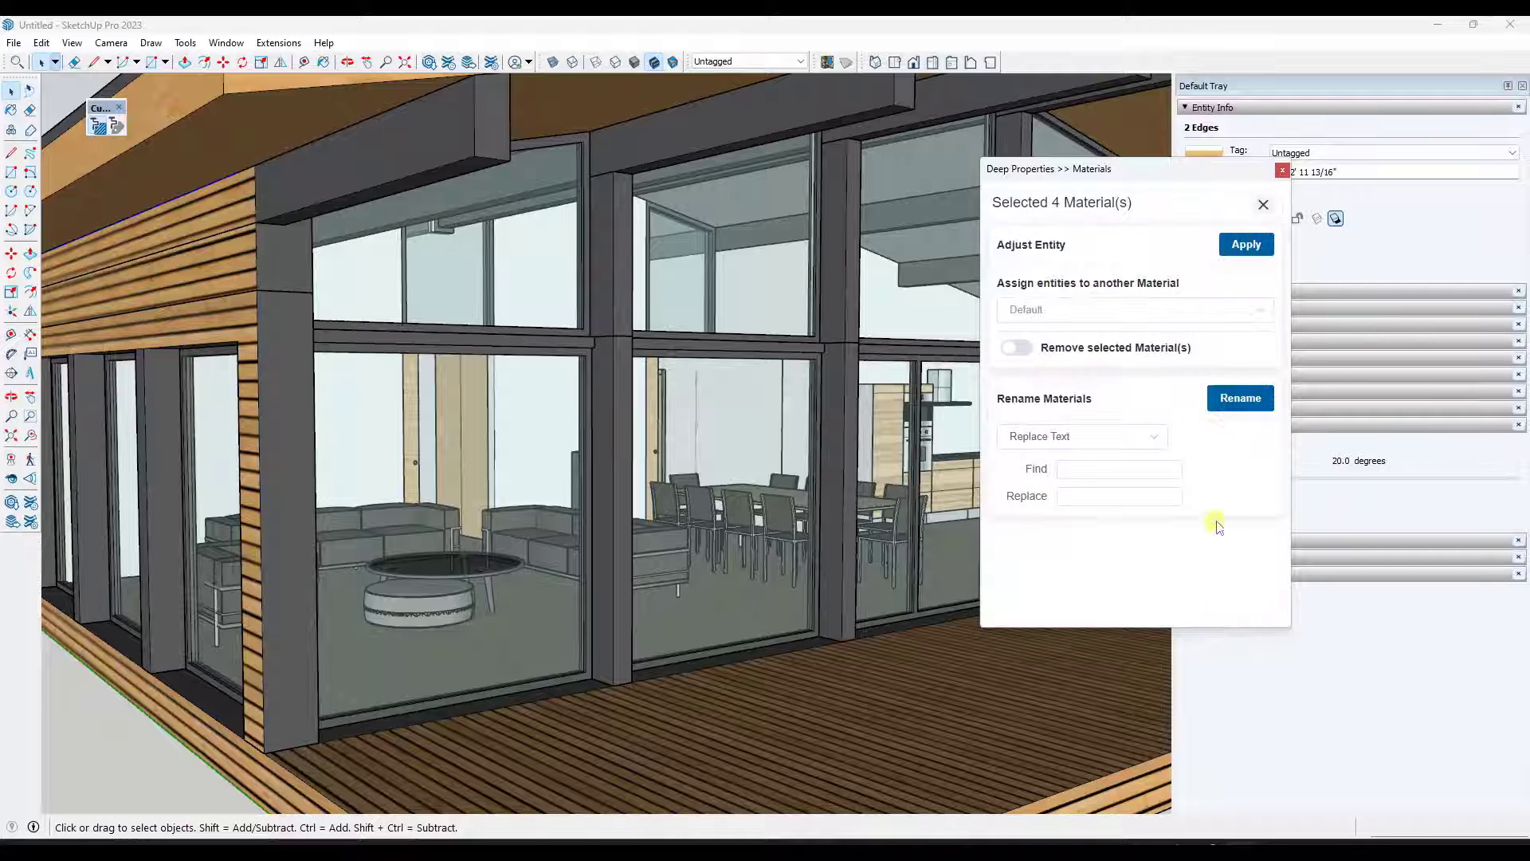
click(1119, 311)
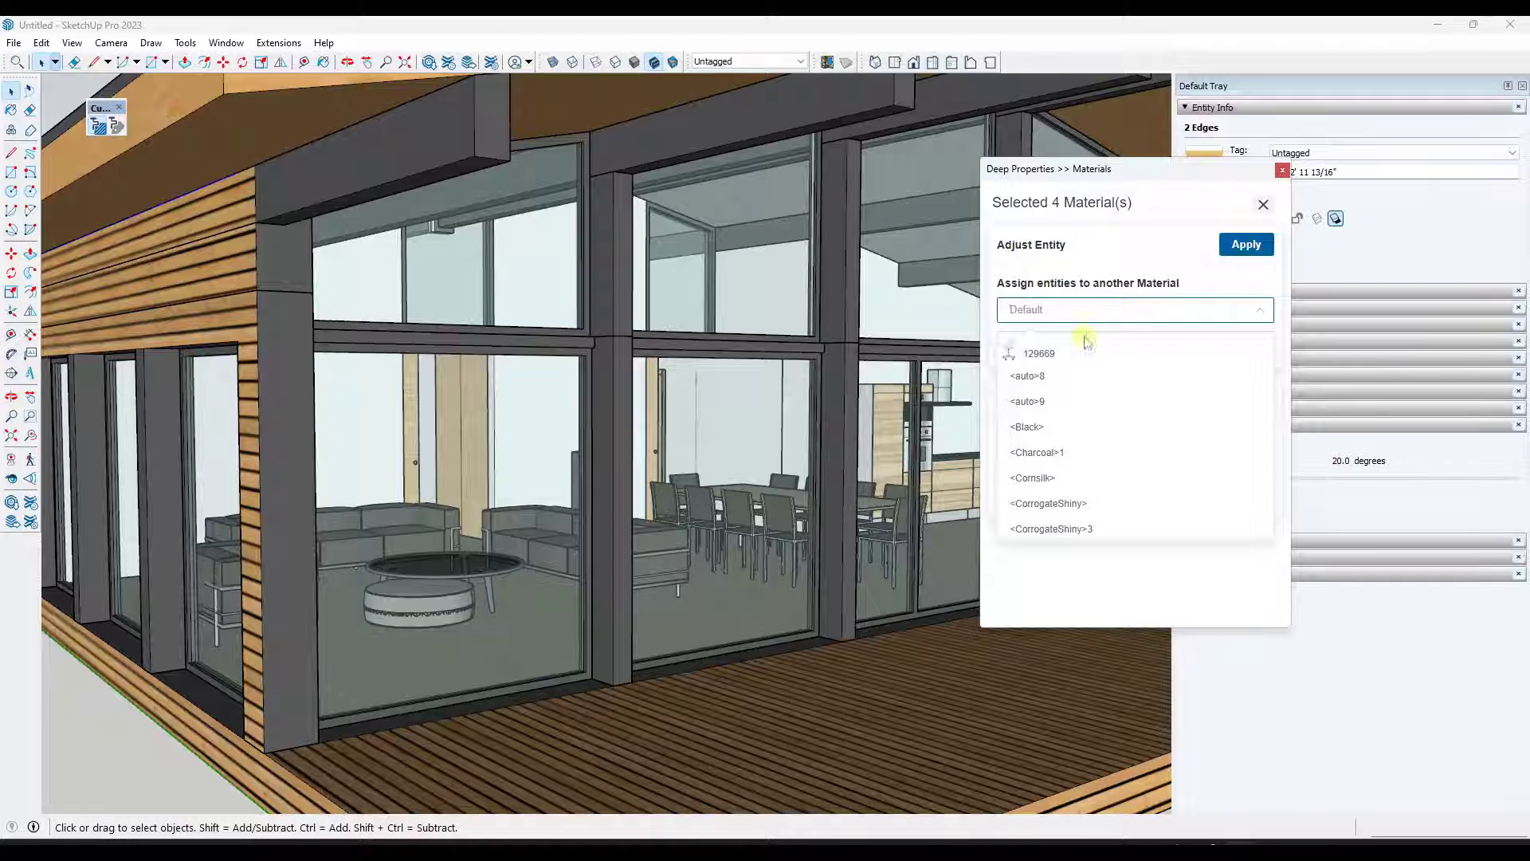
scroll(1072, 488, down, 6)
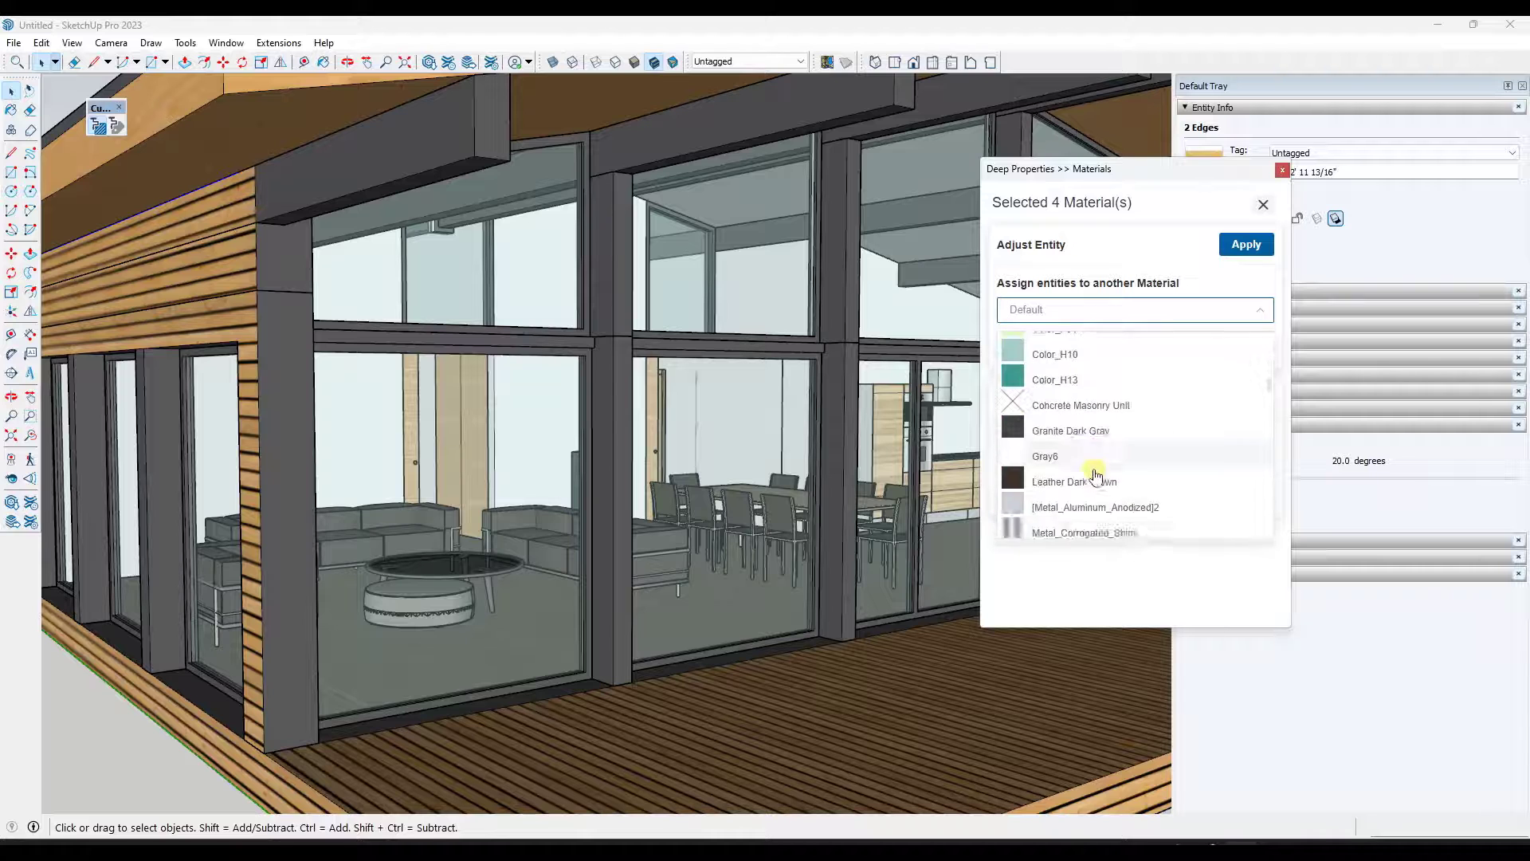
scroll(1095, 476, down, 8)
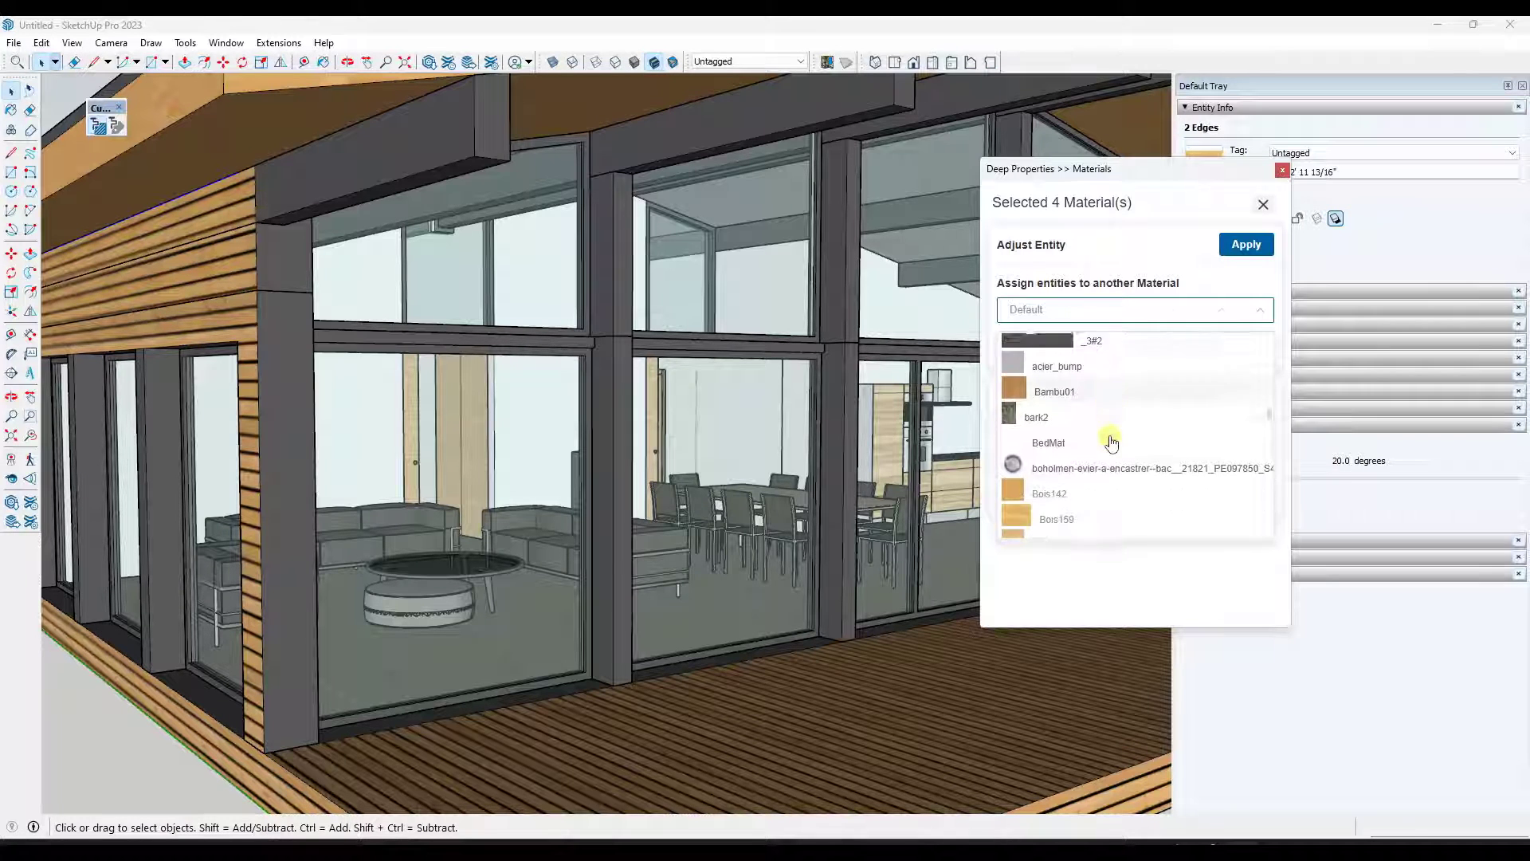
scroll(1110, 439, down, 3)
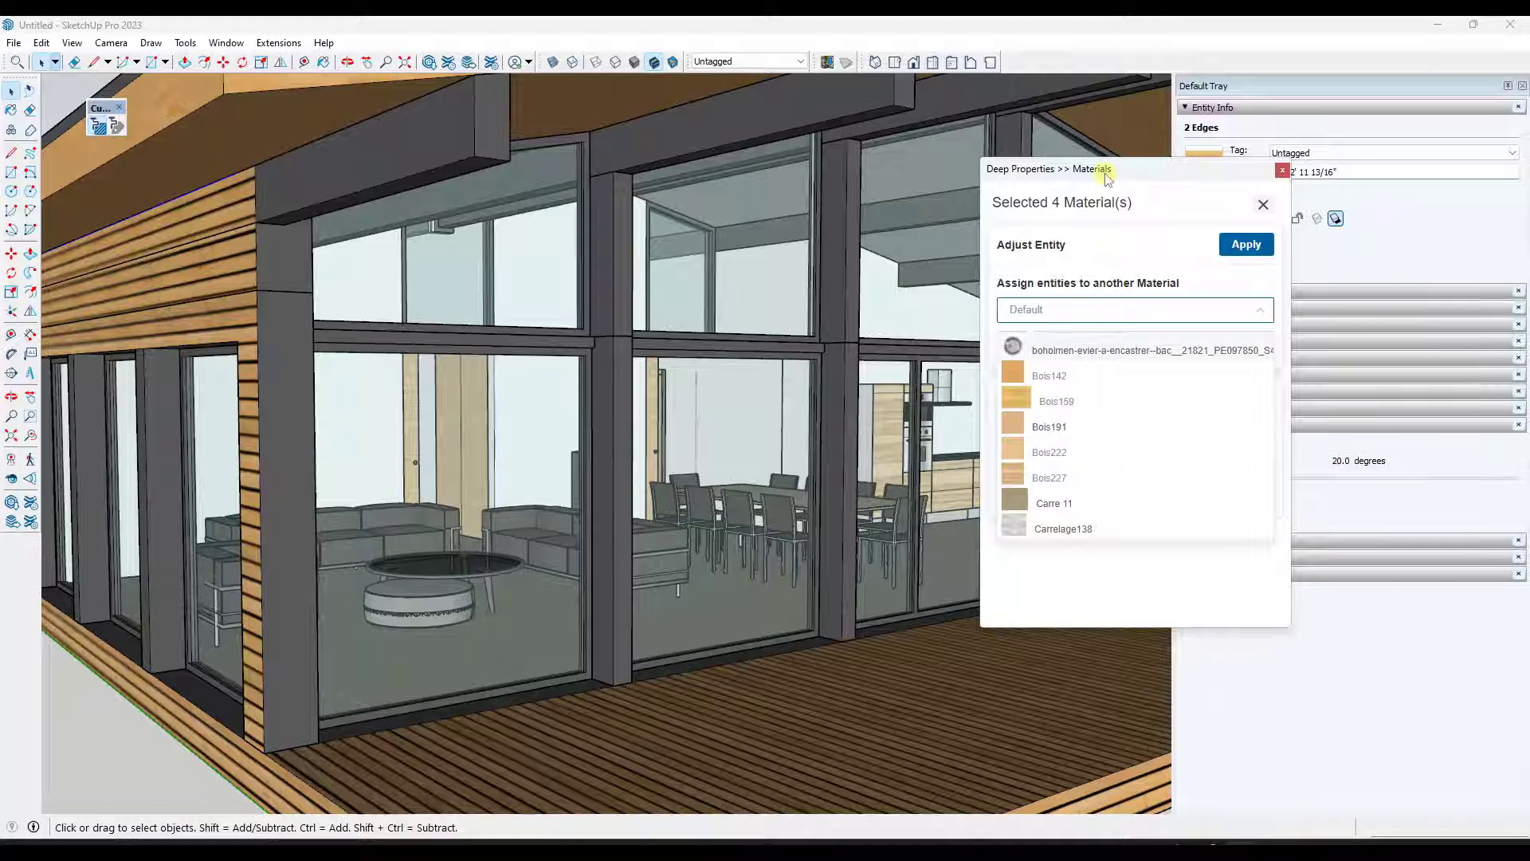
mouse_move(1107, 178)
mouse_down()
mouse_move(700, 203)
mouse_move(1121, 180)
mouse_up()
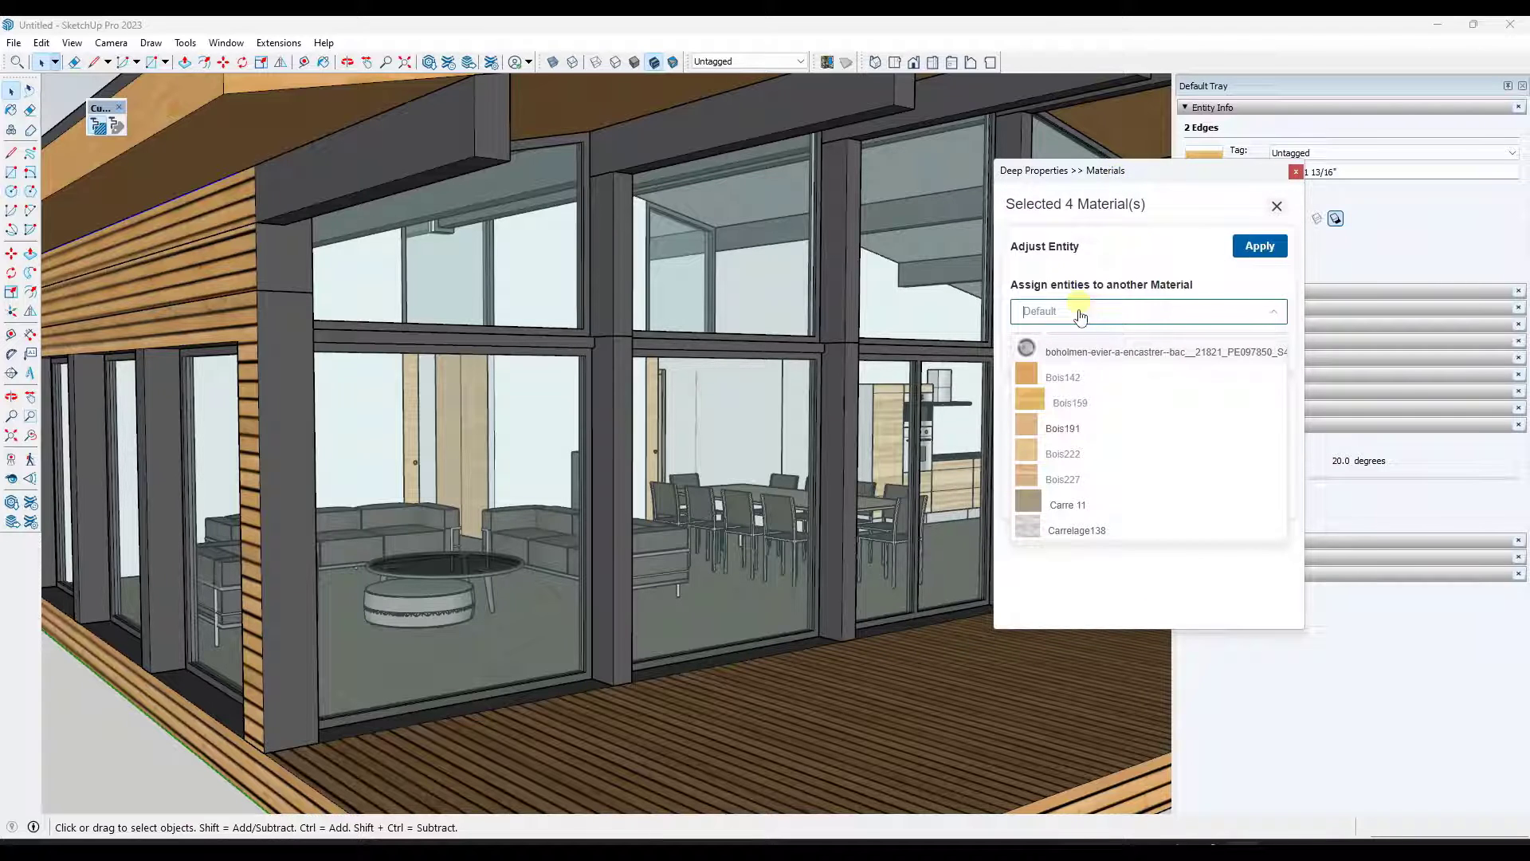
click(1074, 430)
click(1260, 247)
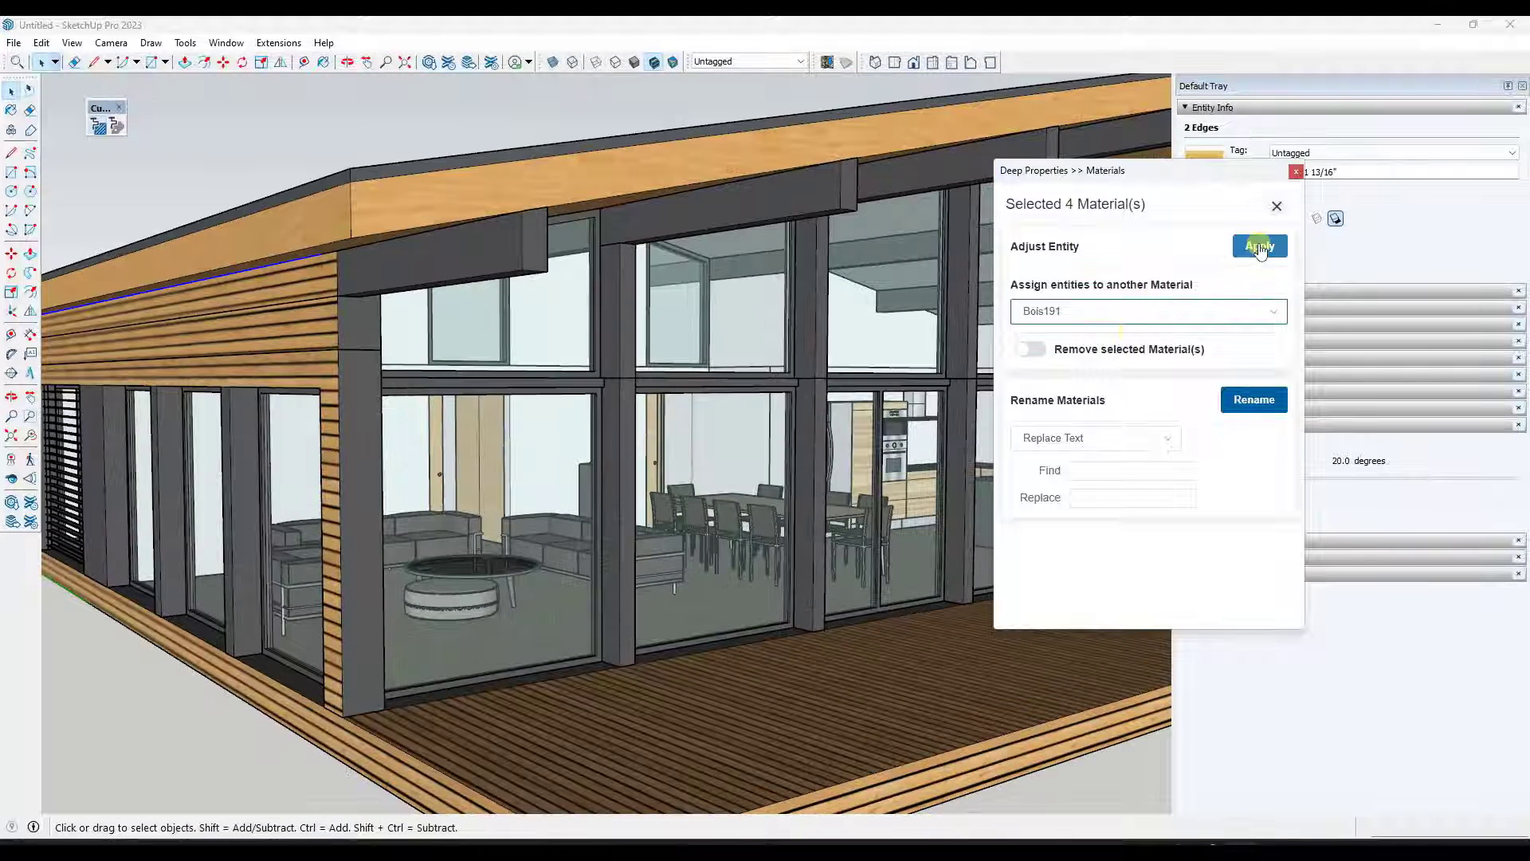
click(1260, 247)
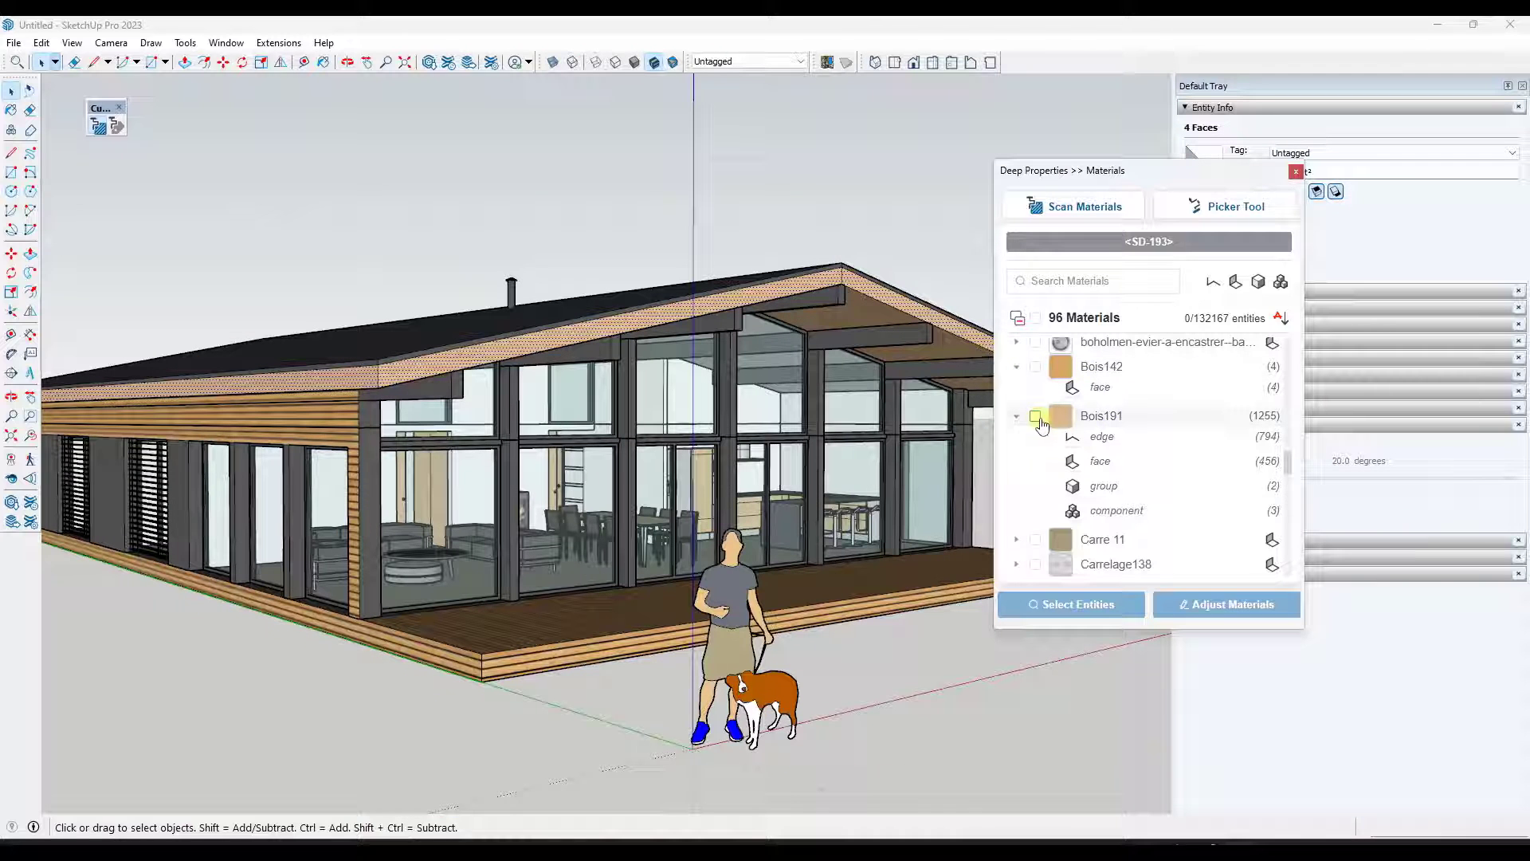
- Rename the Bois191 material by replacing the text Bois with Wood
click(1104, 418)
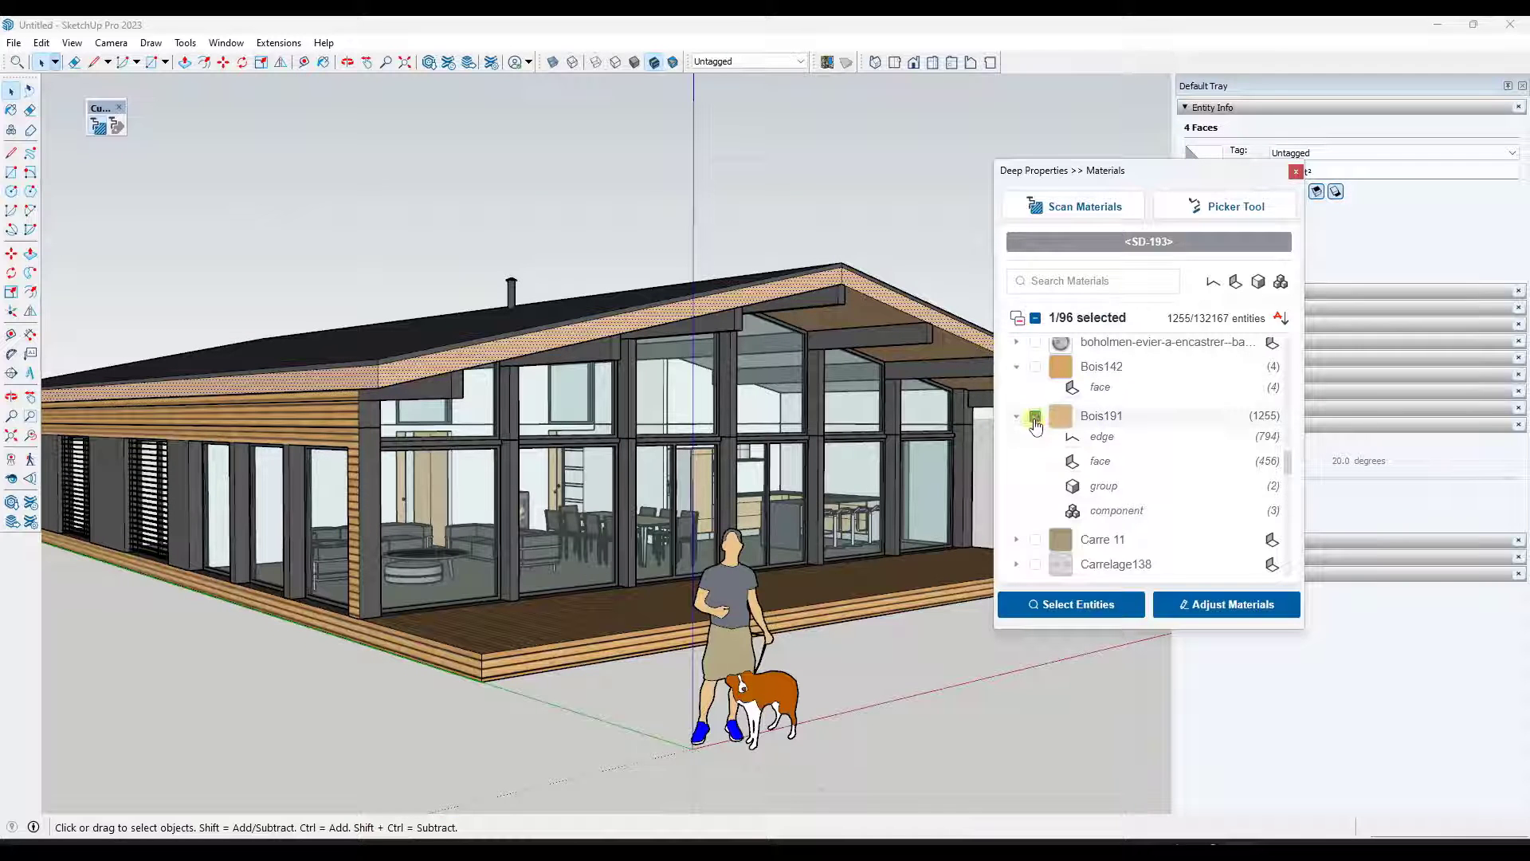
click(1225, 605)
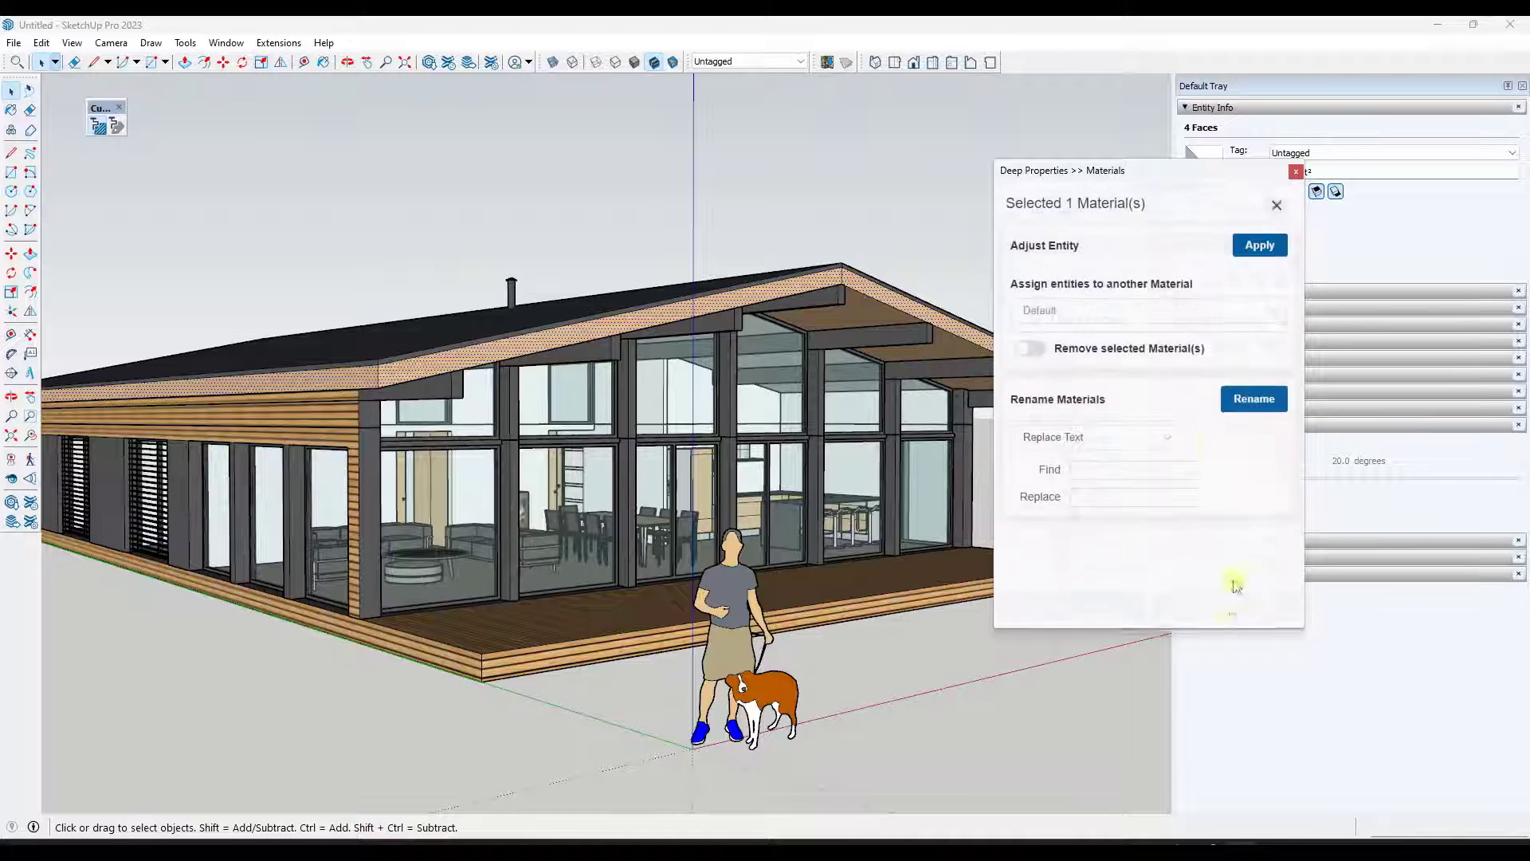
click(1175, 443)
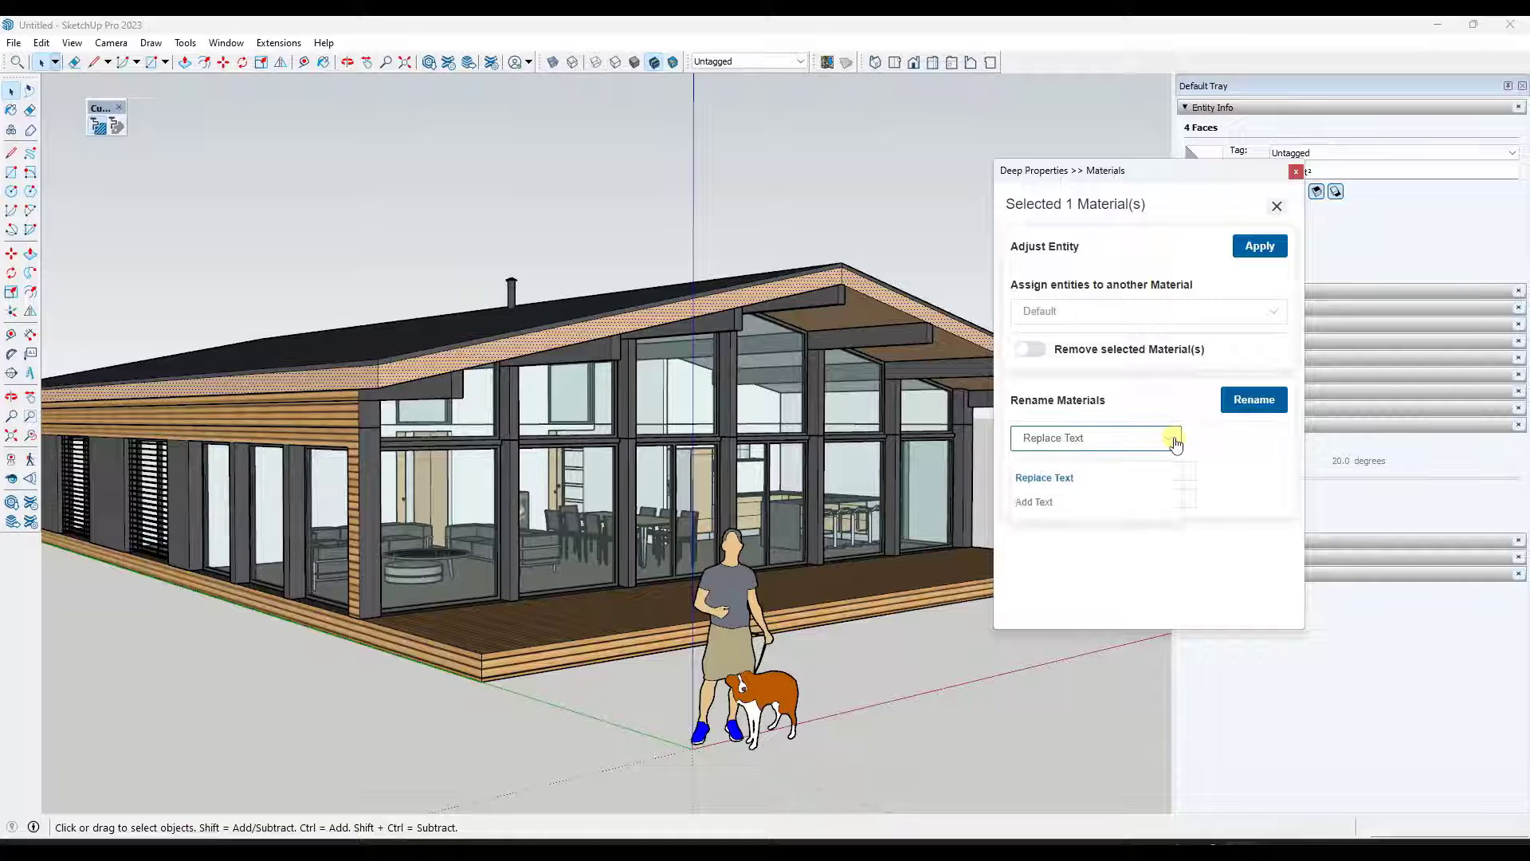
click(1172, 438)
click(1128, 467)
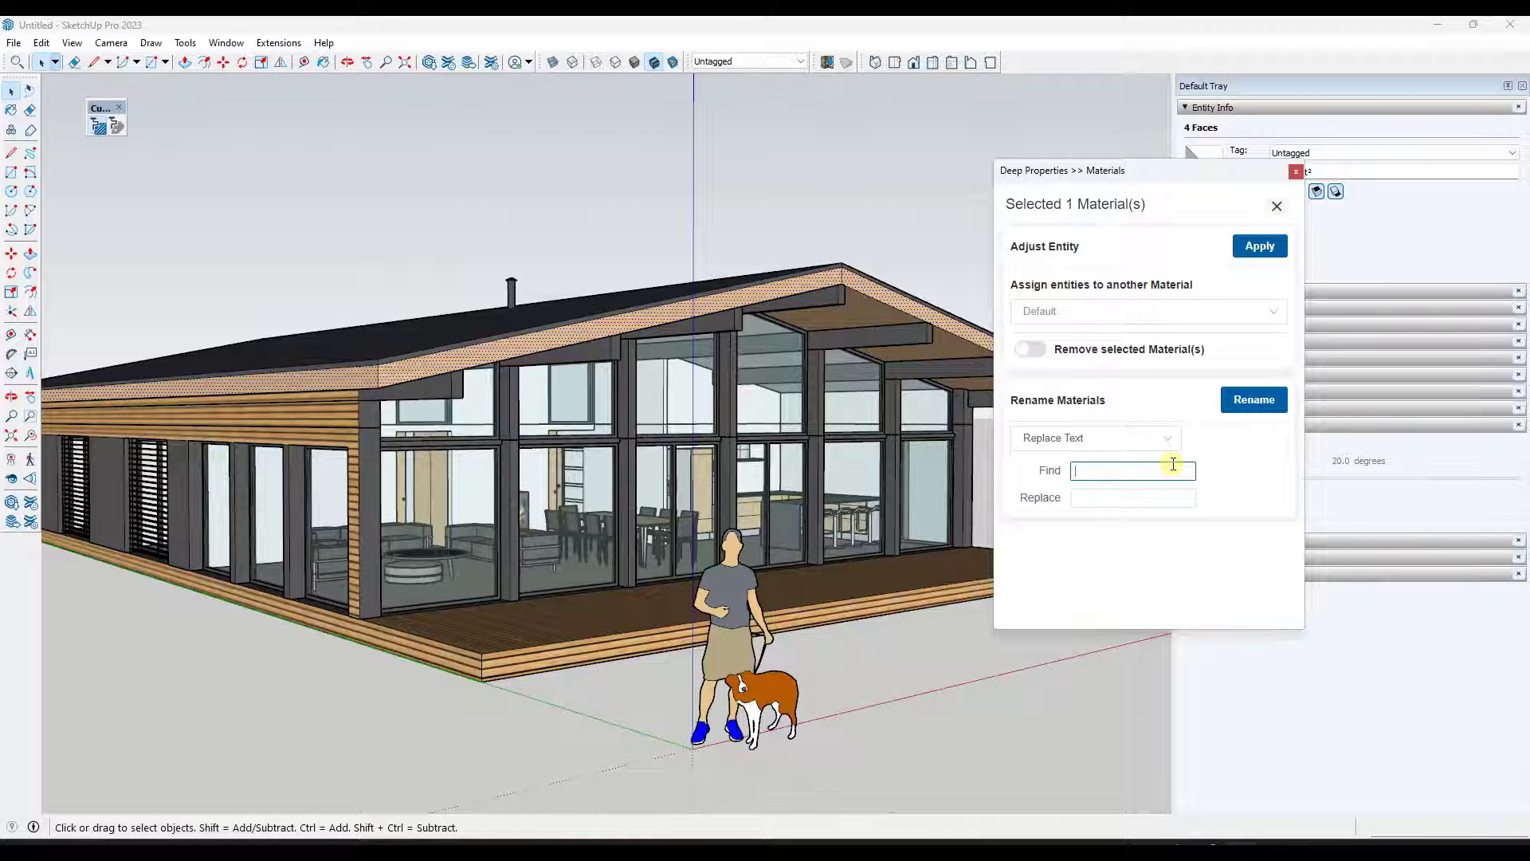
text(Bois)
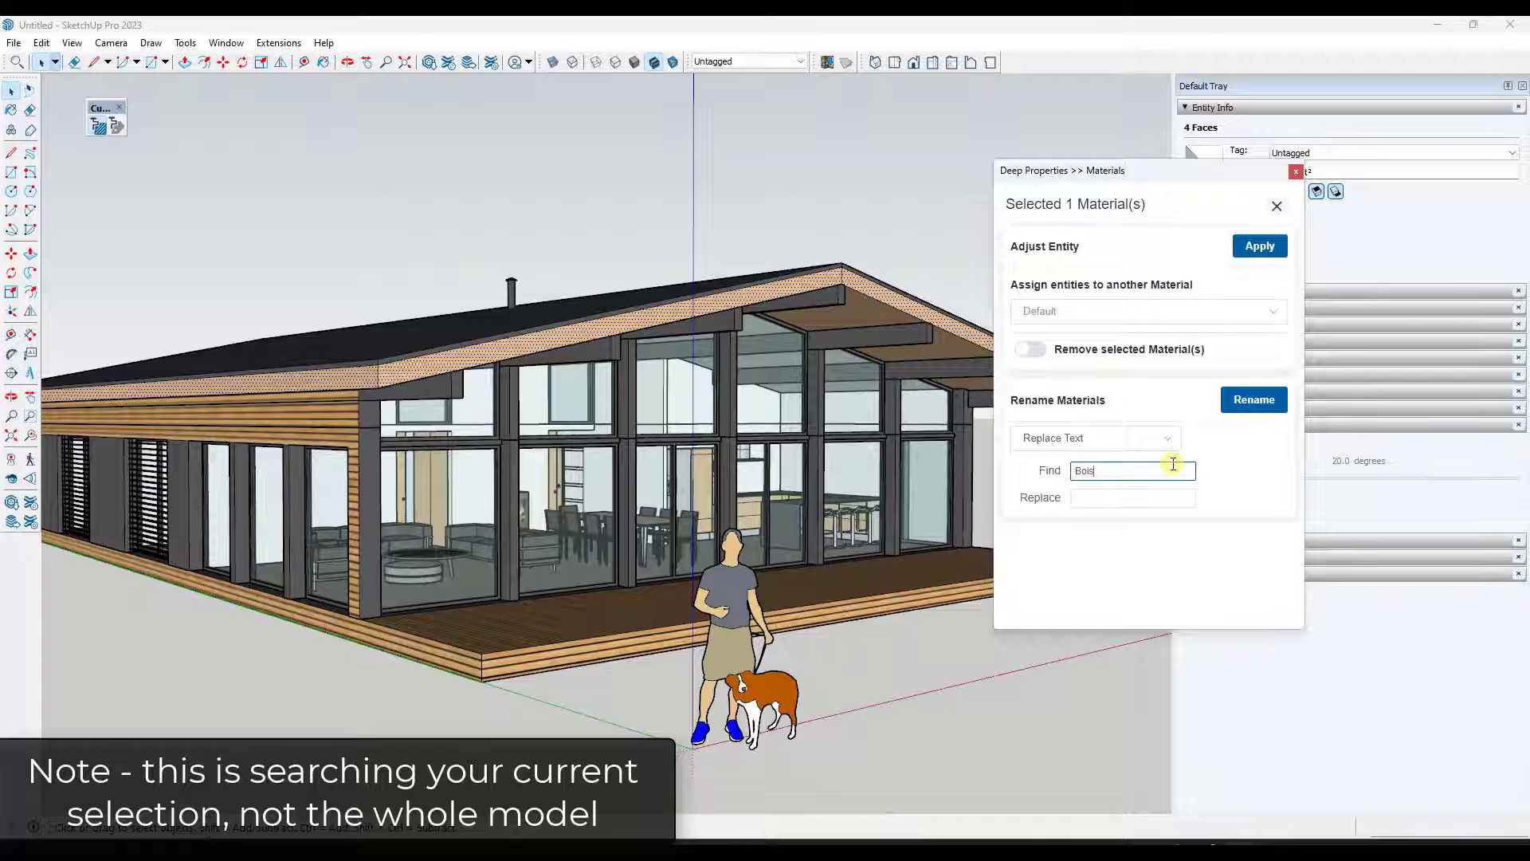
key(Tab)
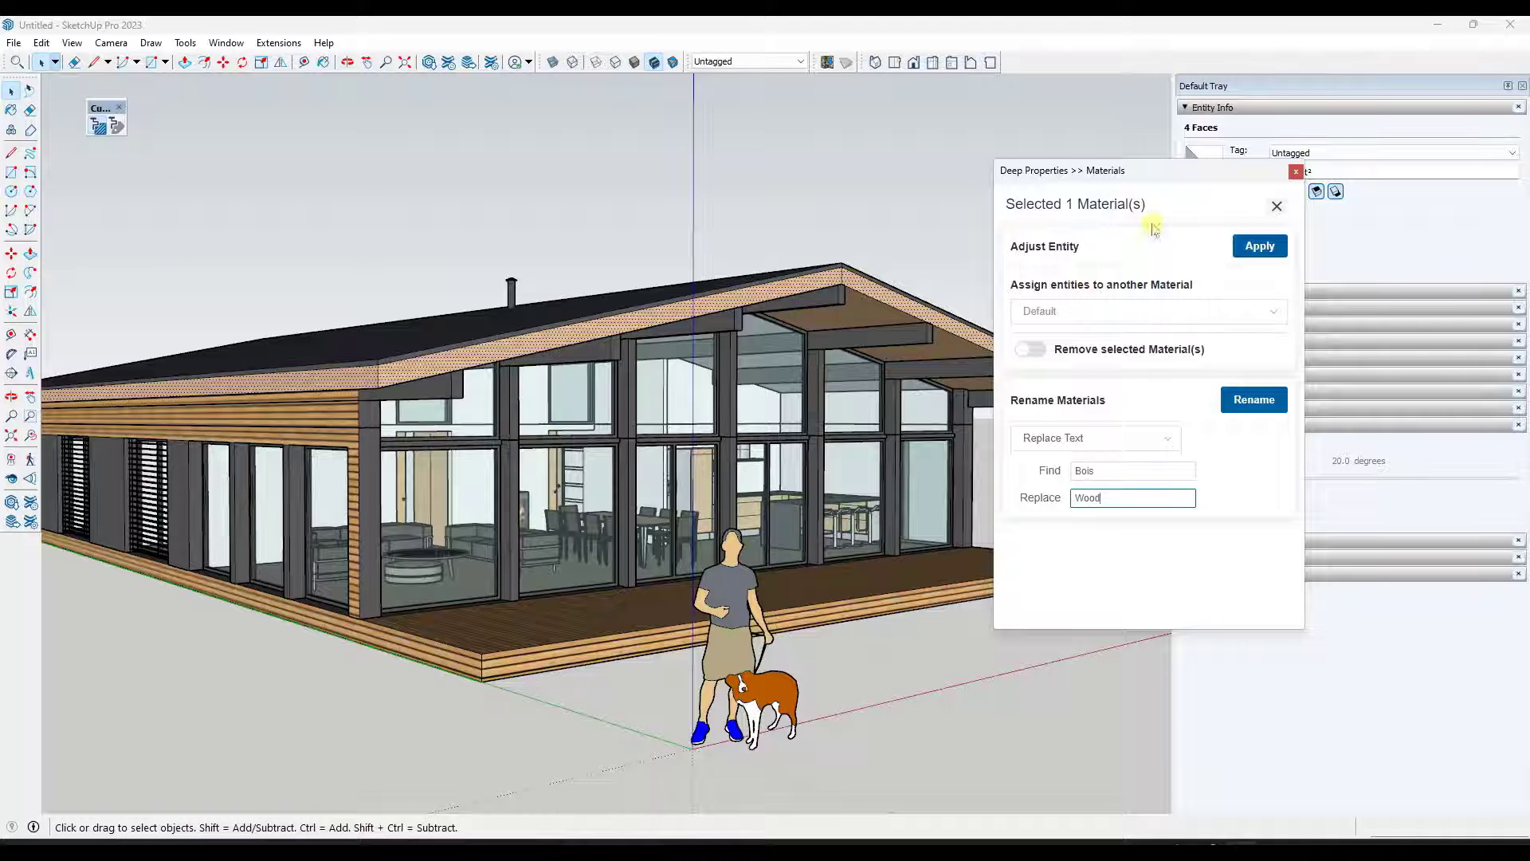
click(1254, 400)
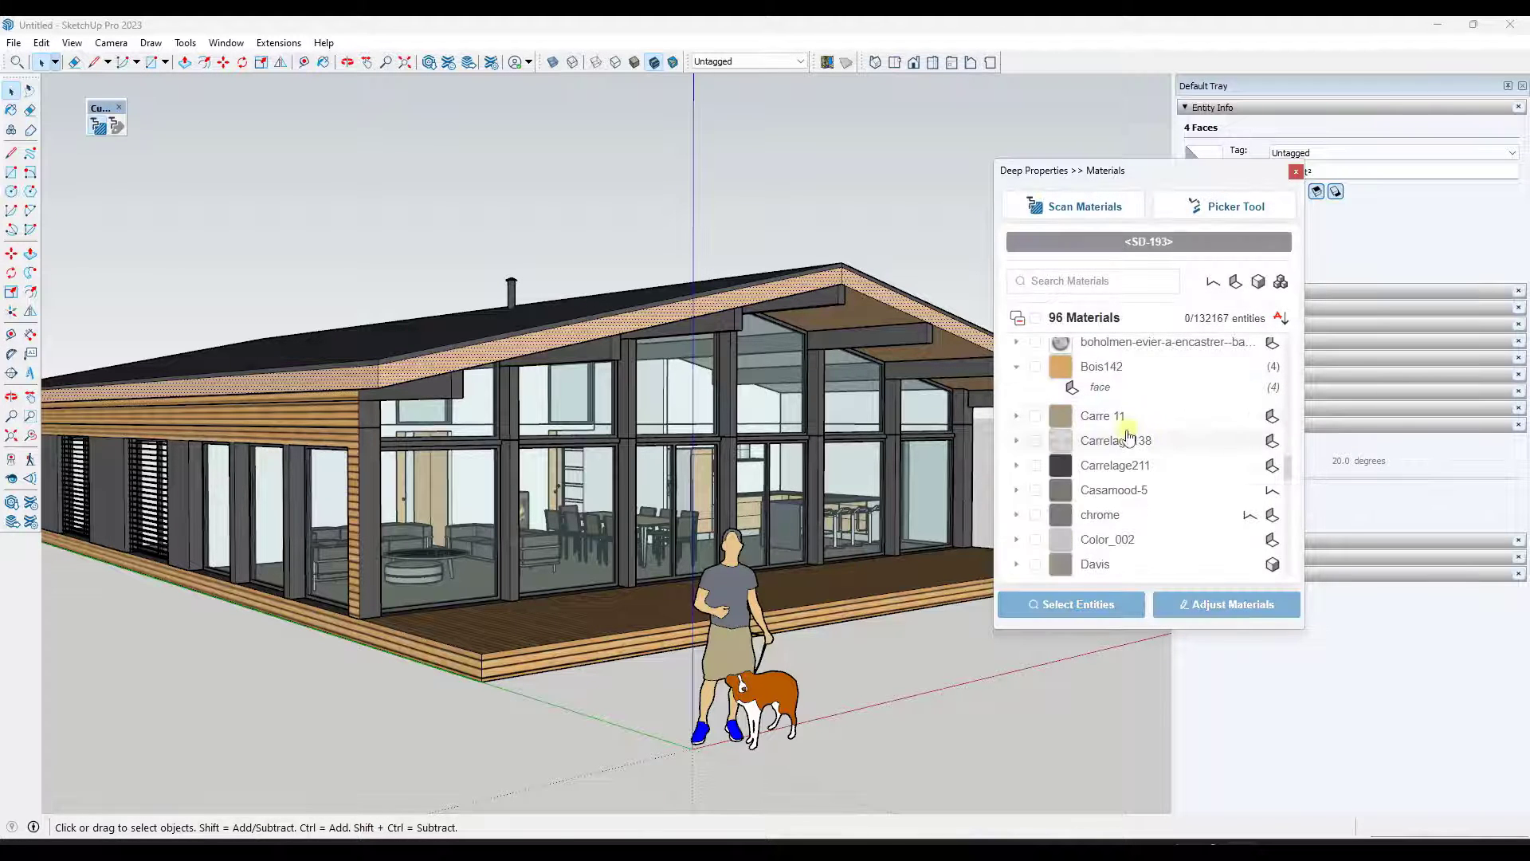
- Check the five Metal_Corrugated_Shiny variant materials in the materials list
scroll(1129, 446, down, 10)
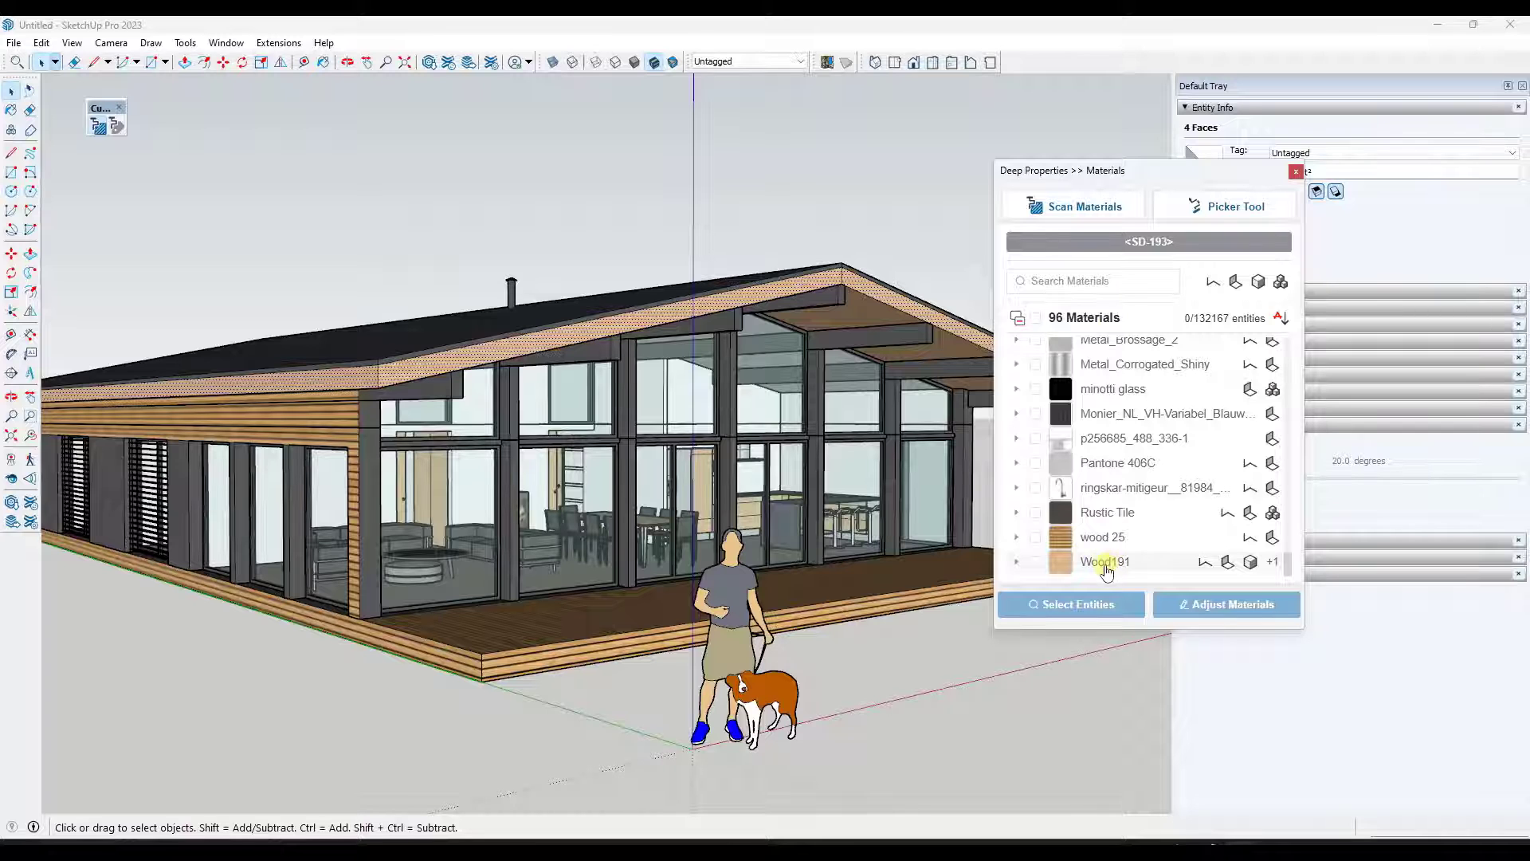
scroll(1112, 534, up, 5)
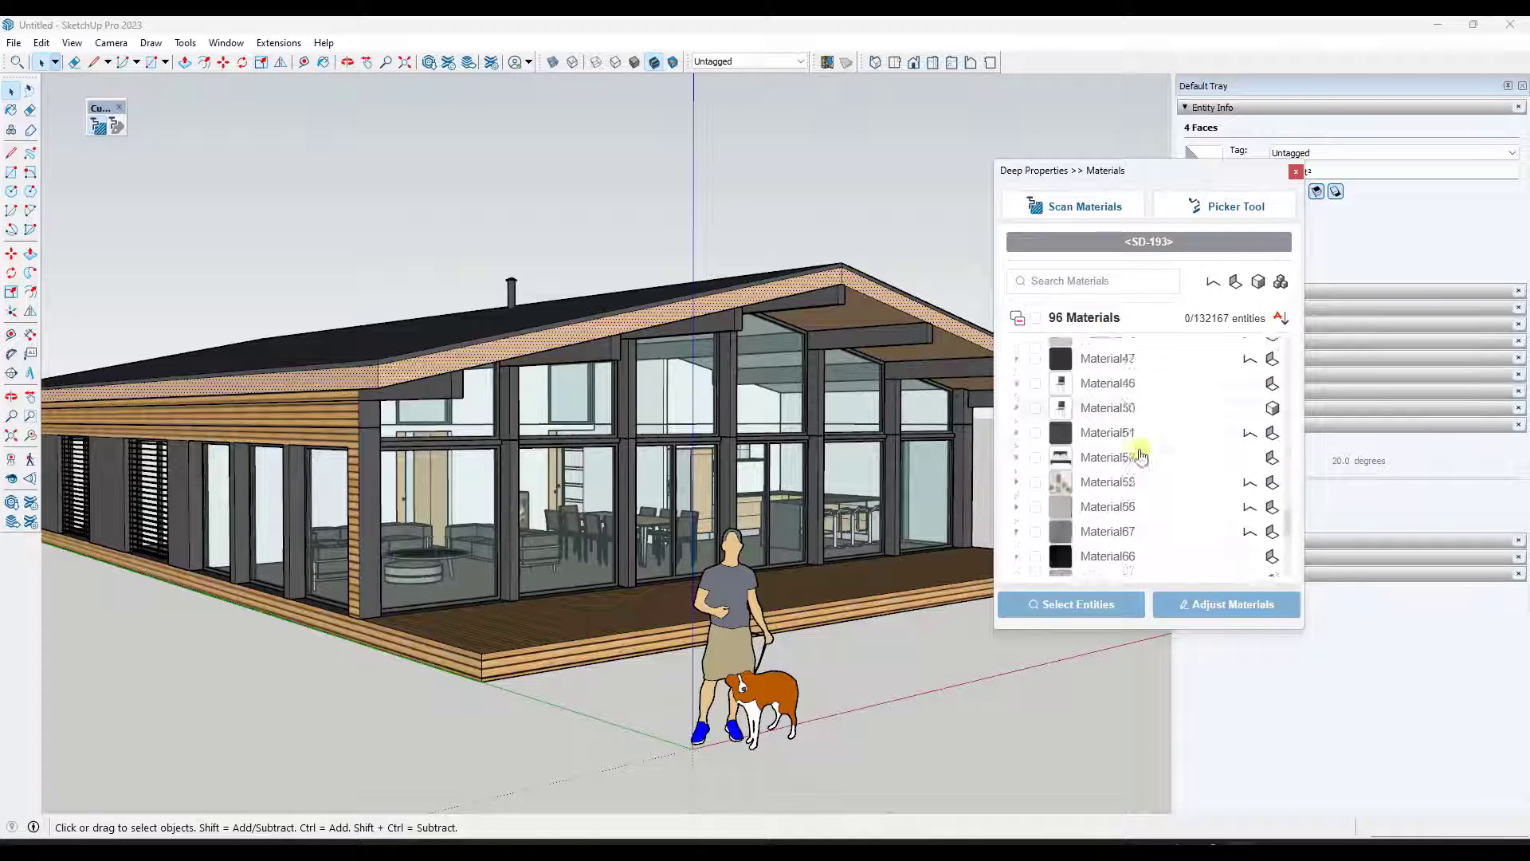
scroll(1141, 456, up, 4)
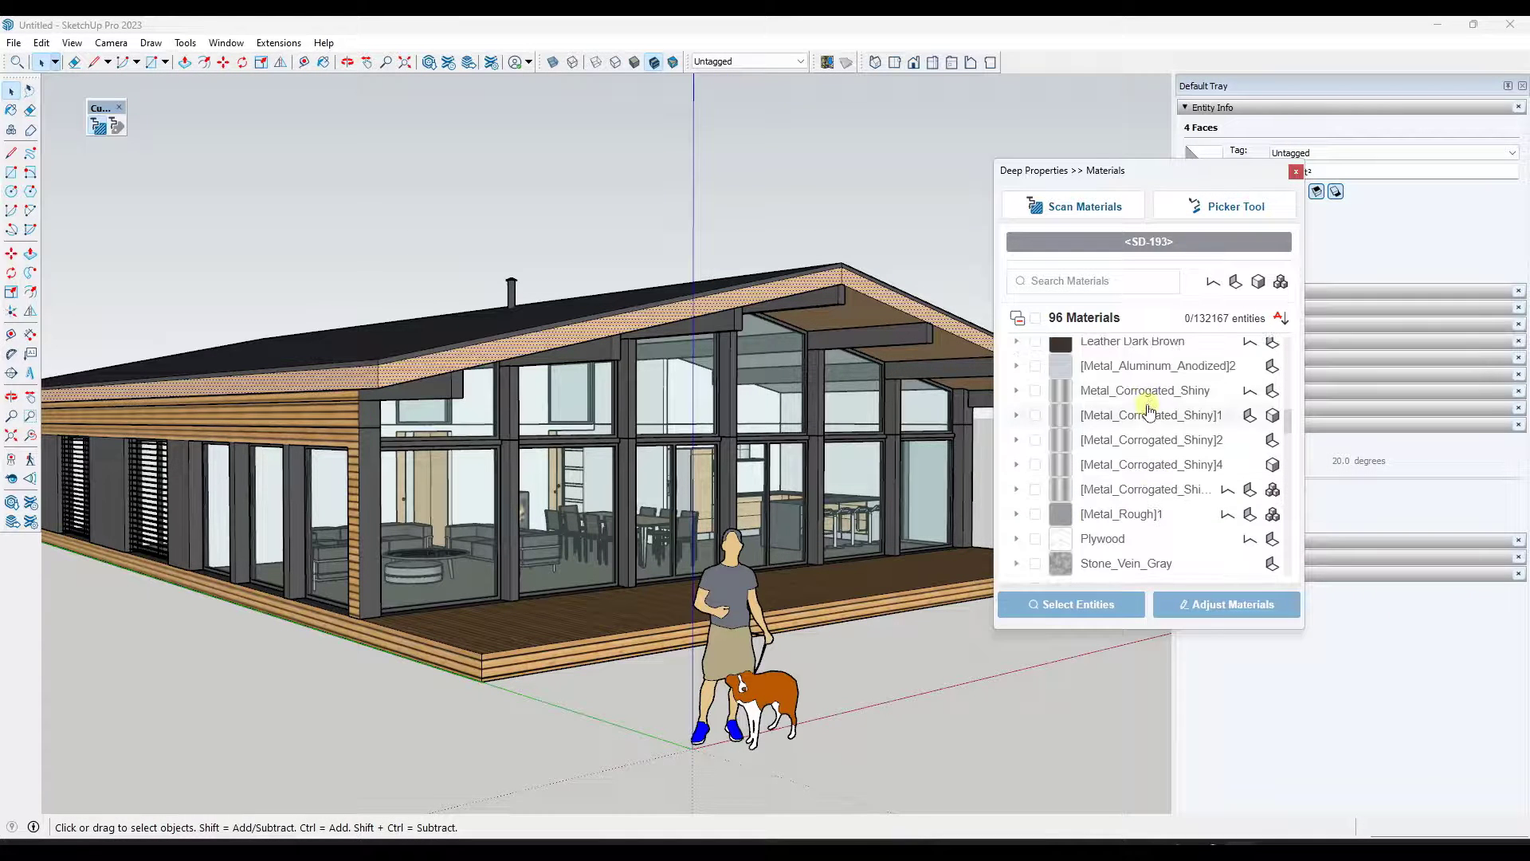
click(1035, 489)
click(1035, 465)
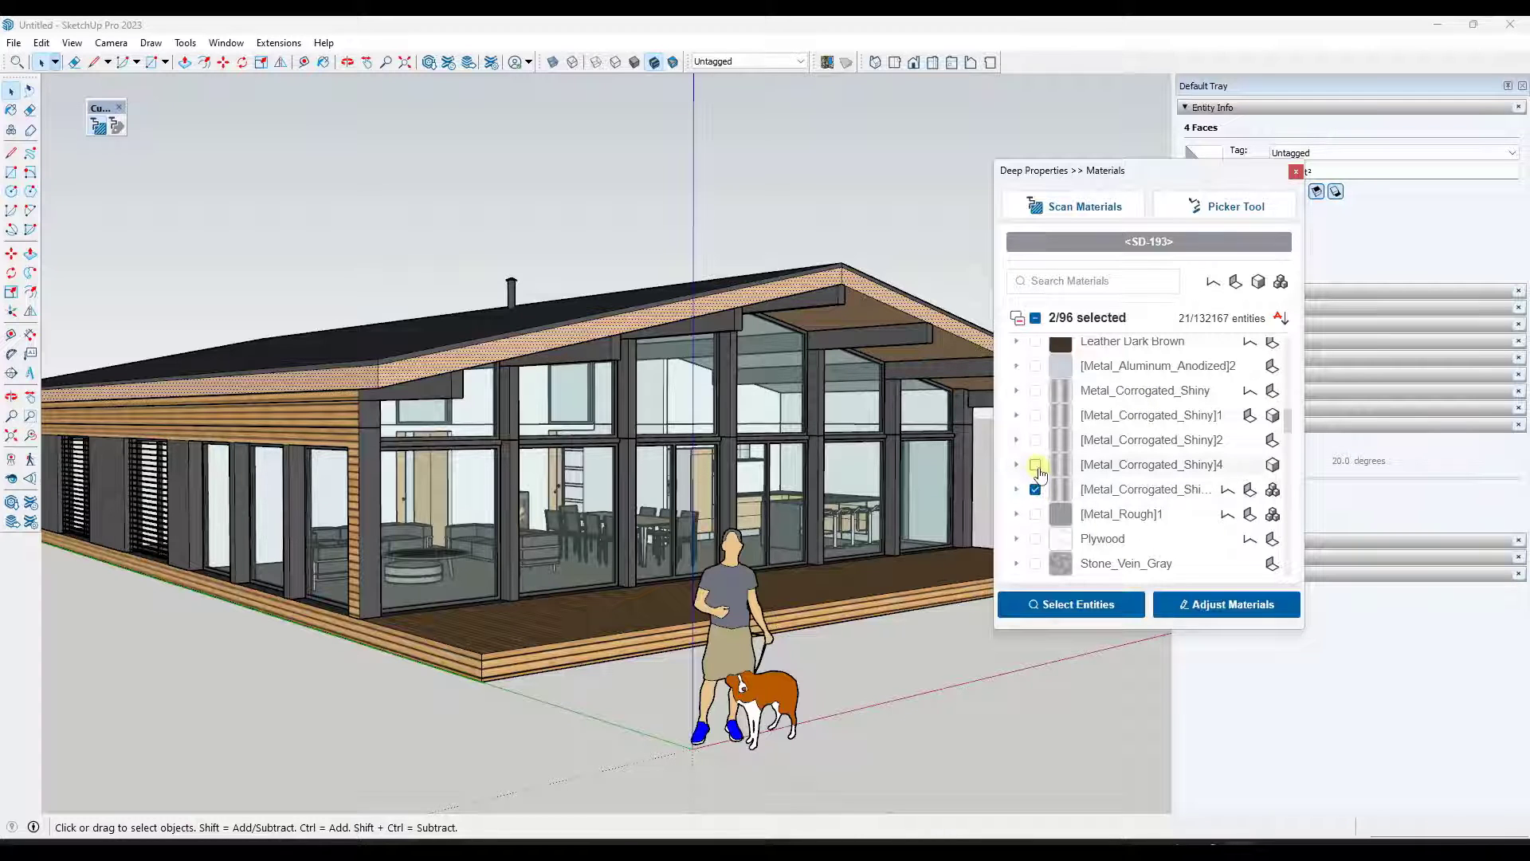
click(1035, 440)
click(1036, 416)
click(1035, 391)
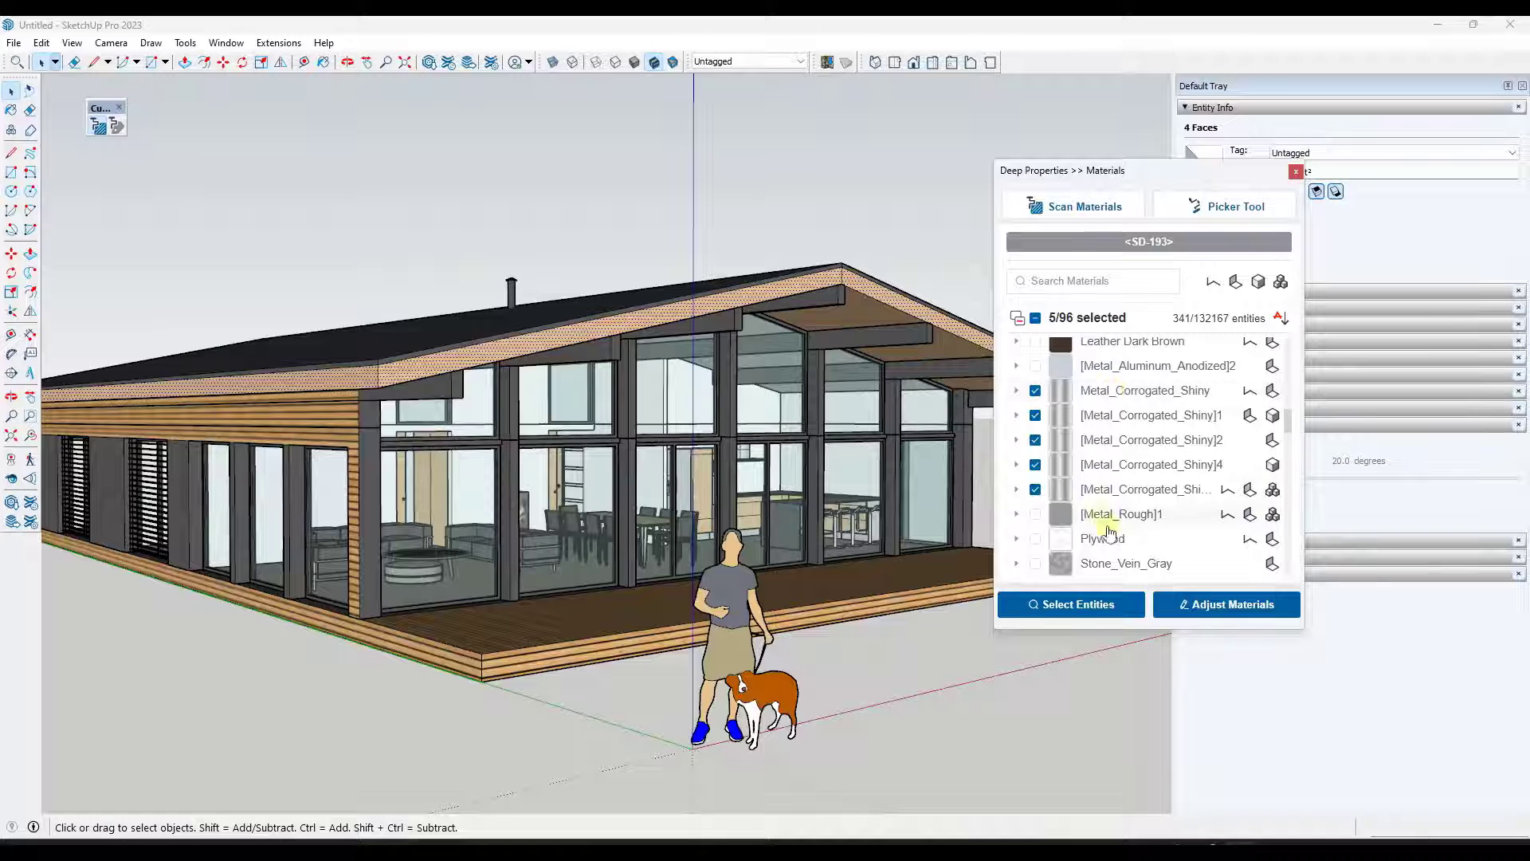
- Add the text "JG -" as a prefix to the names of the five selected Metal_Corrugated_Shiny materials
click(1206, 606)
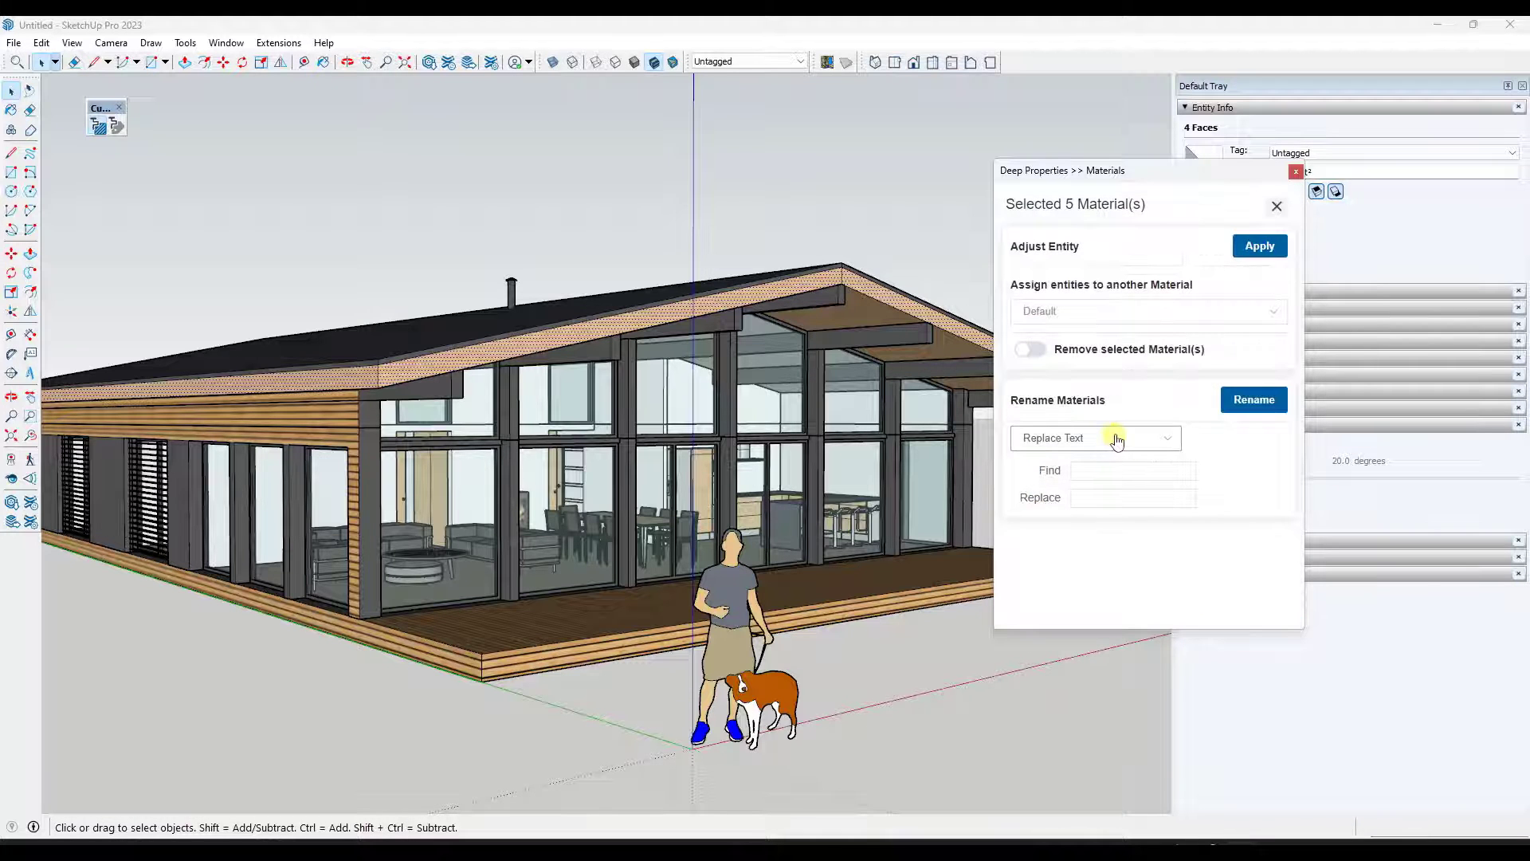
click(1117, 439)
click(1076, 481)
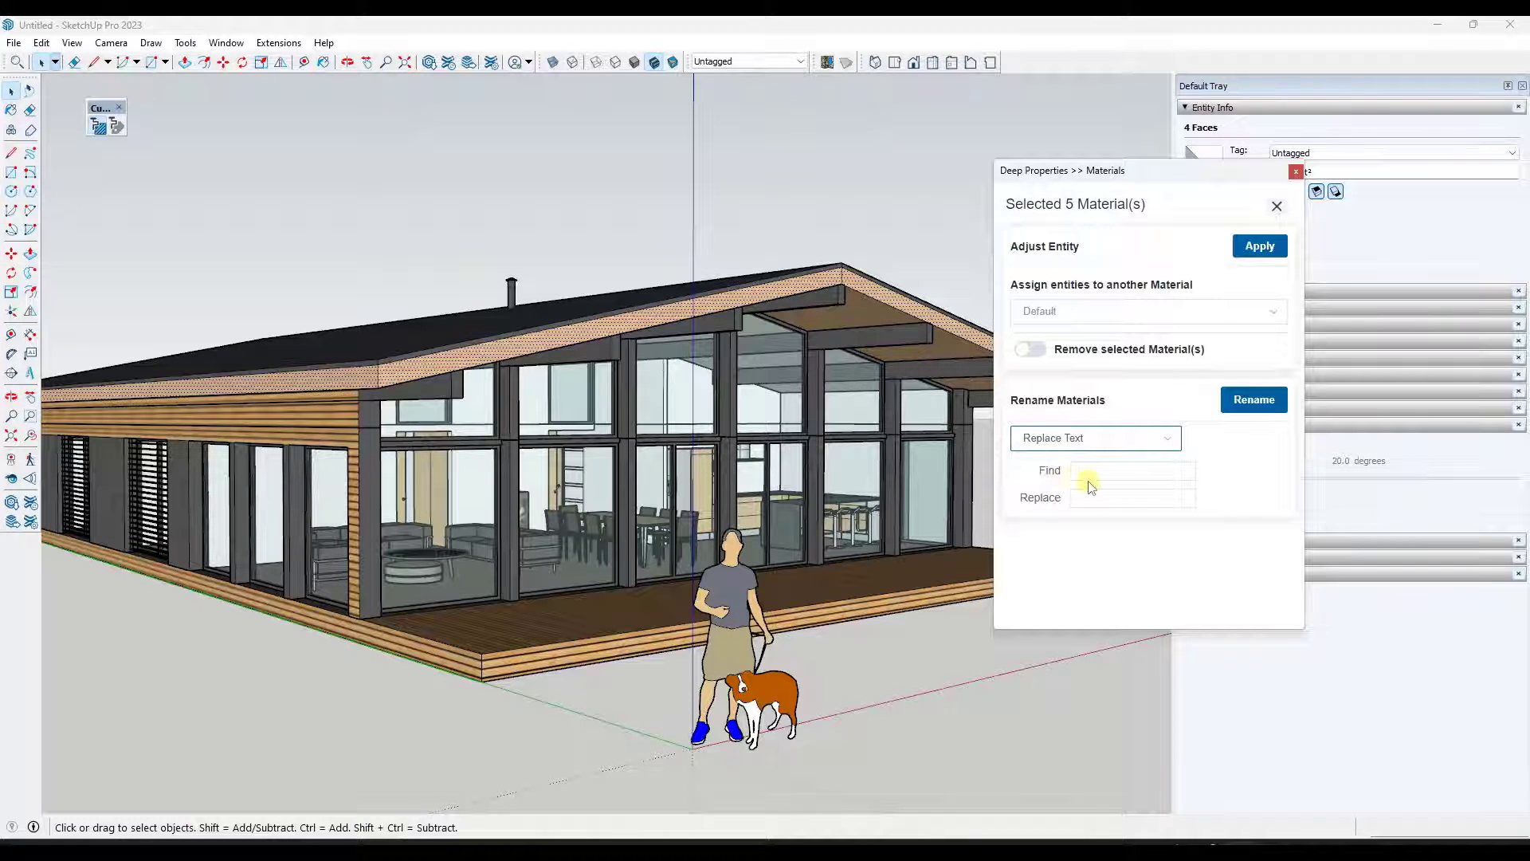
click(1112, 474)
click(1114, 440)
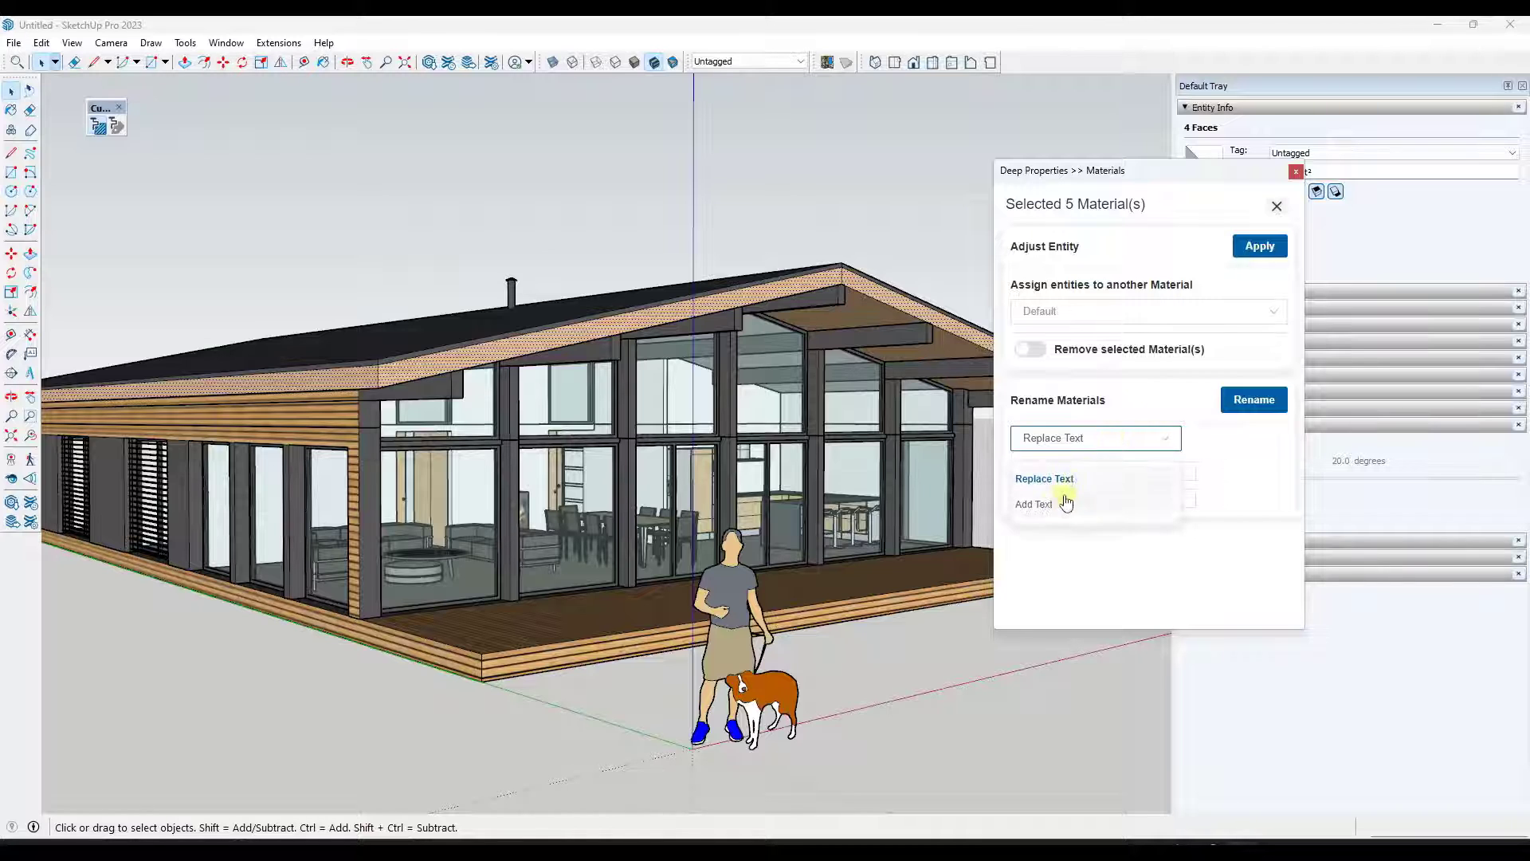
click(1051, 503)
click(1126, 469)
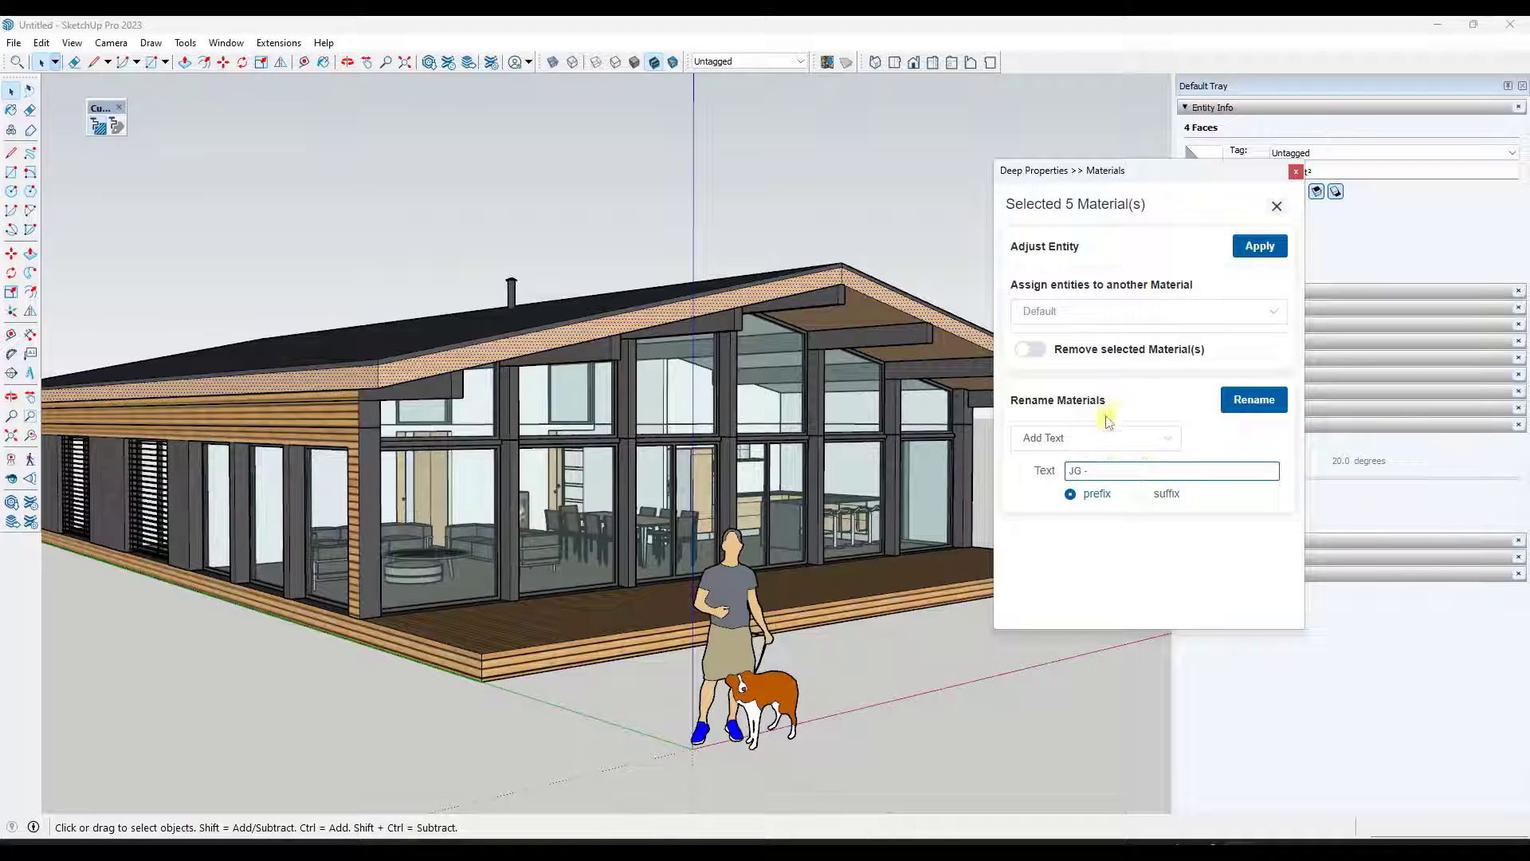
click(1246, 399)
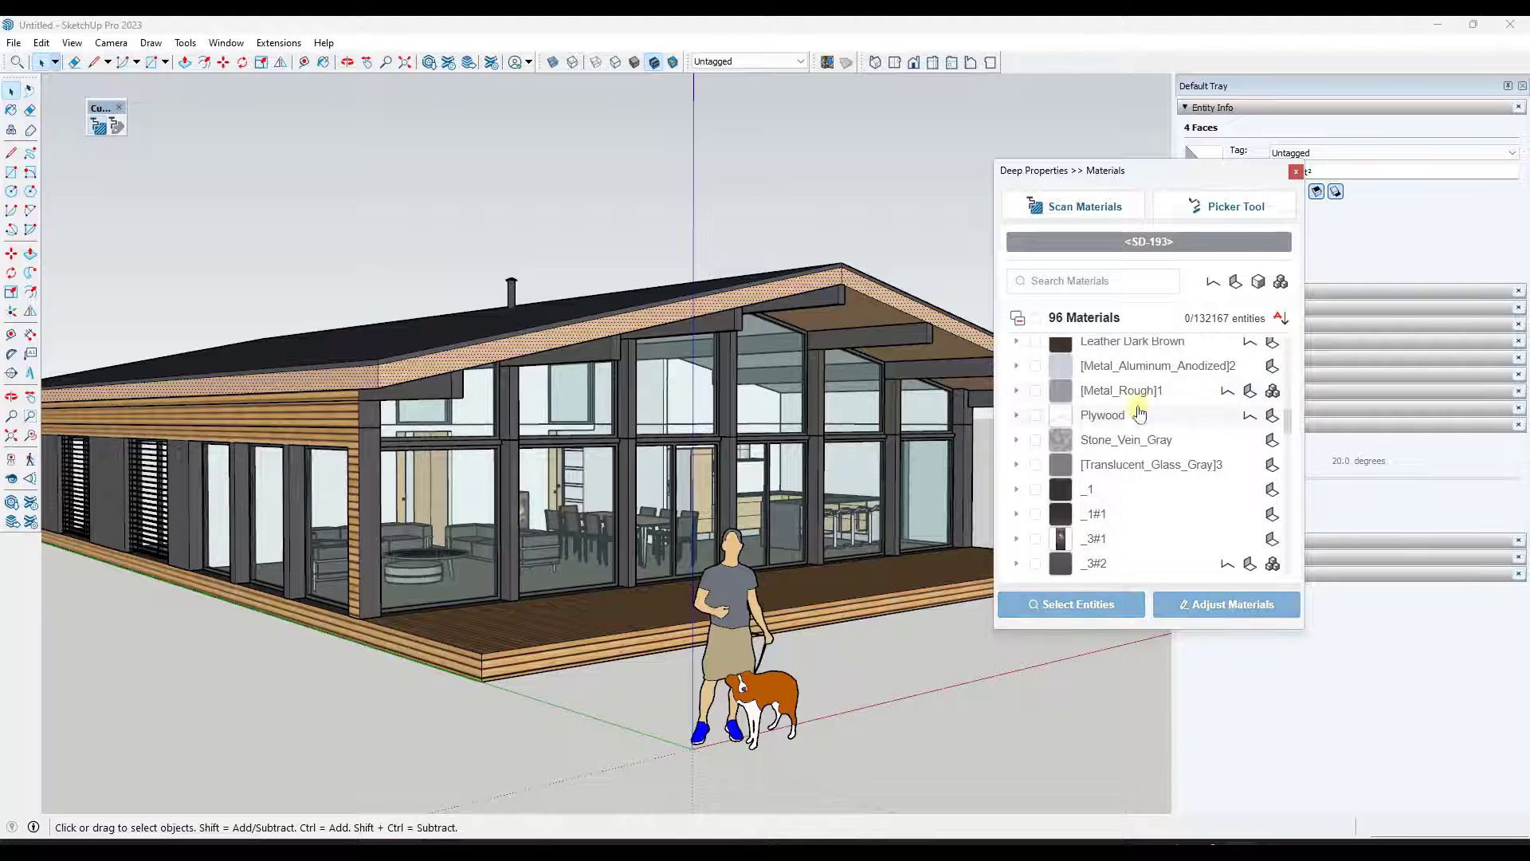
- Expand the JG - [Metal_Corrugated_Shiny]1 material and select all of its faces in the model
scroll(1139, 413, down, 7)
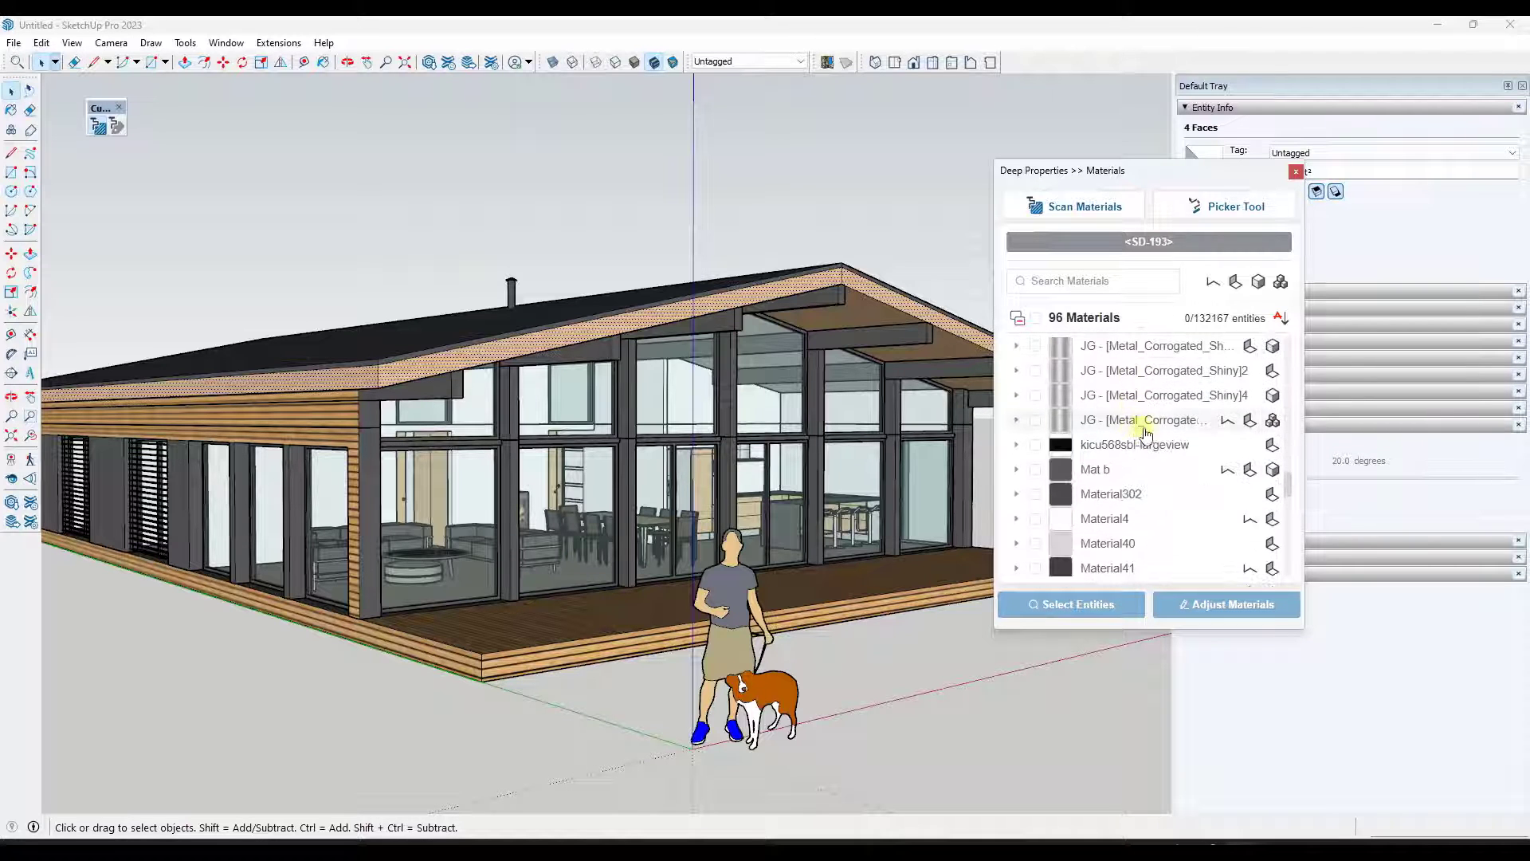
scroll(1142, 427, up, 3)
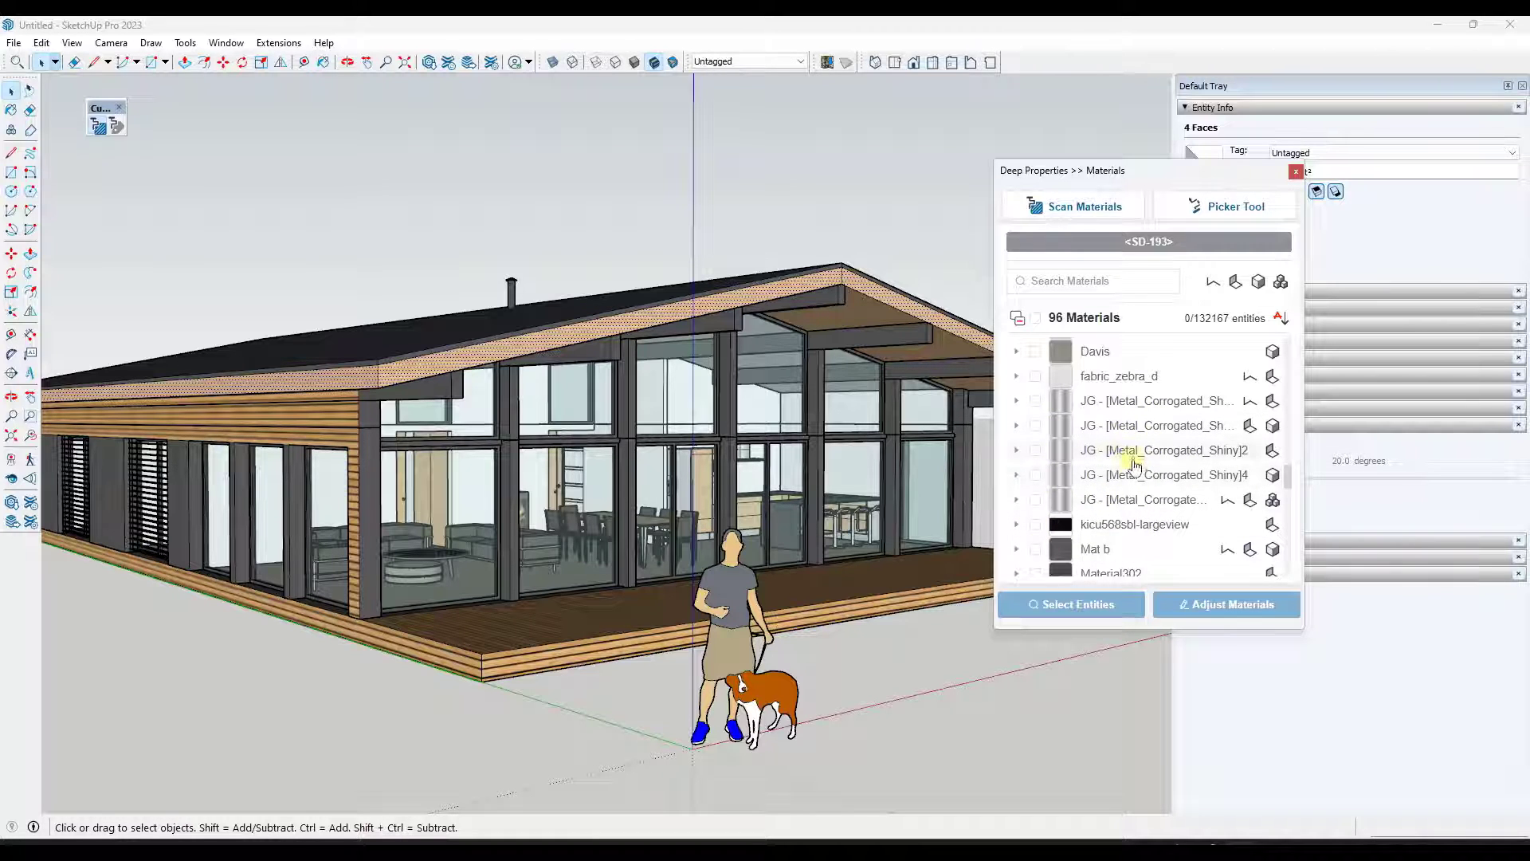
scroll(1135, 467, up, 1)
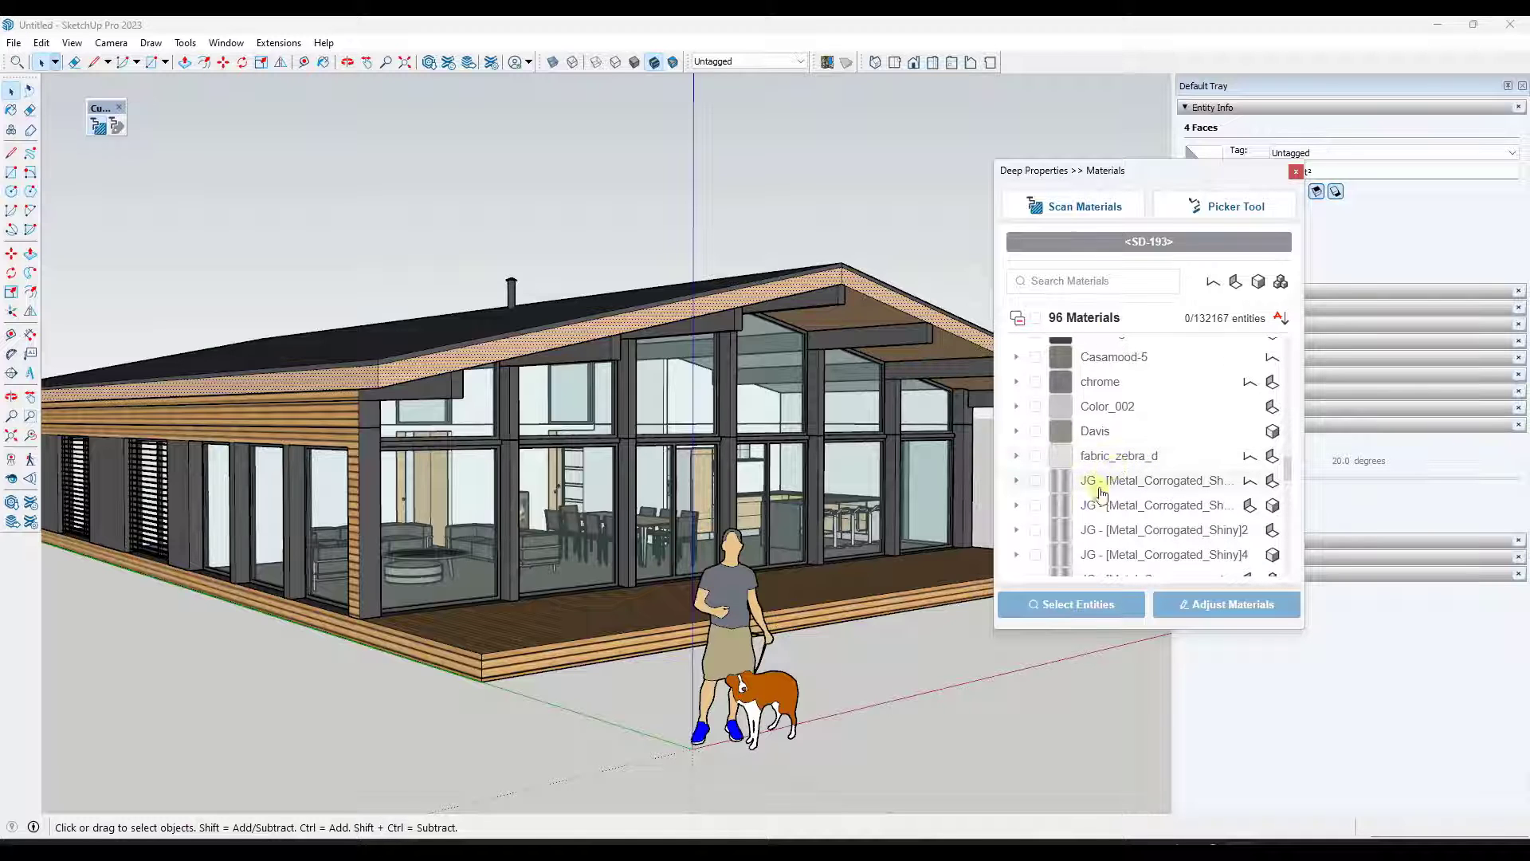
scroll(1118, 492, down, 1)
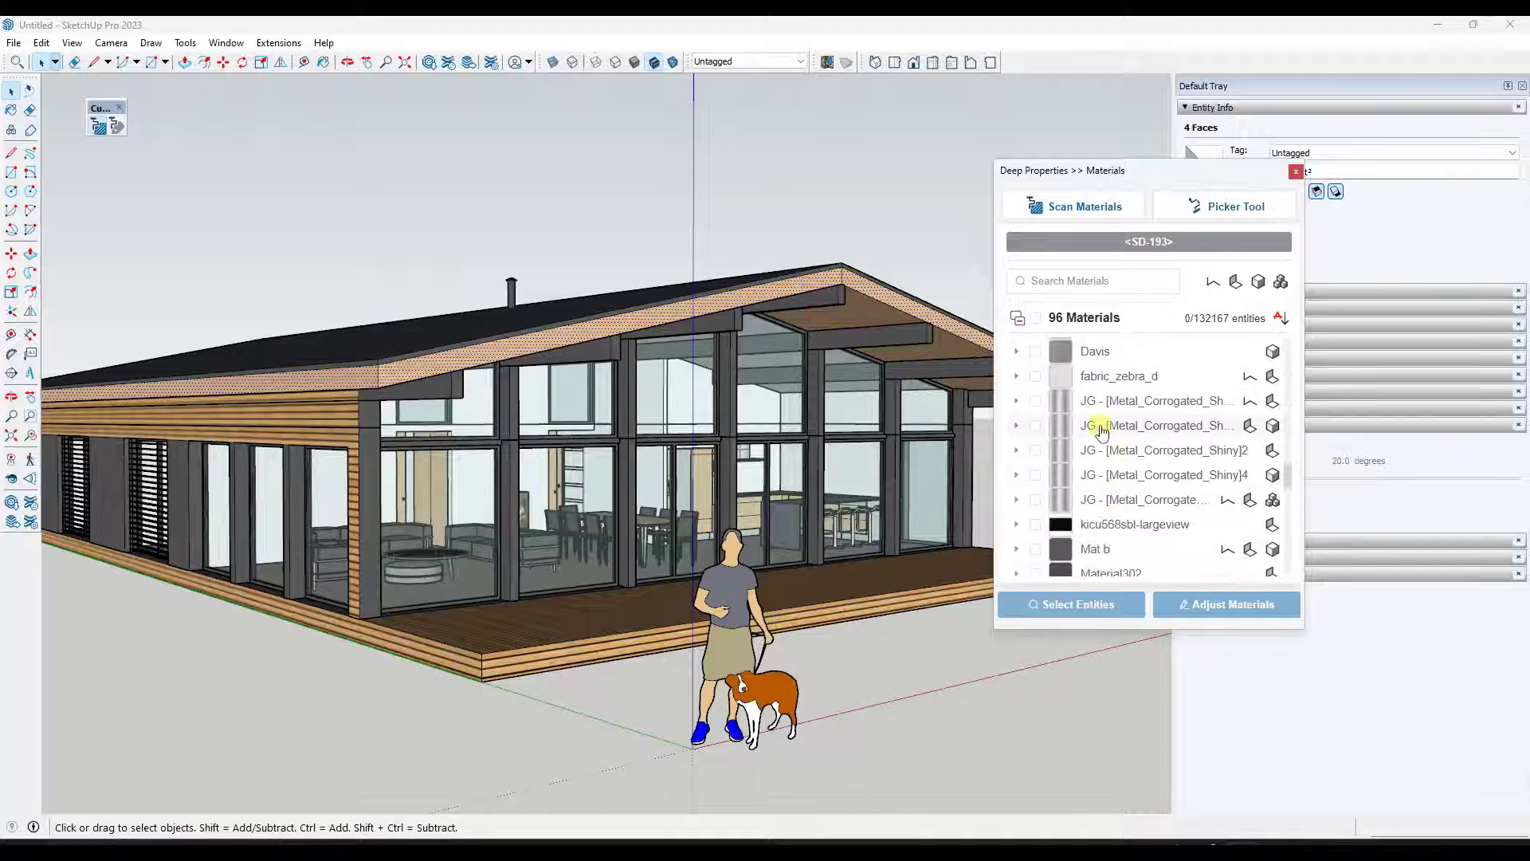
click(1016, 424)
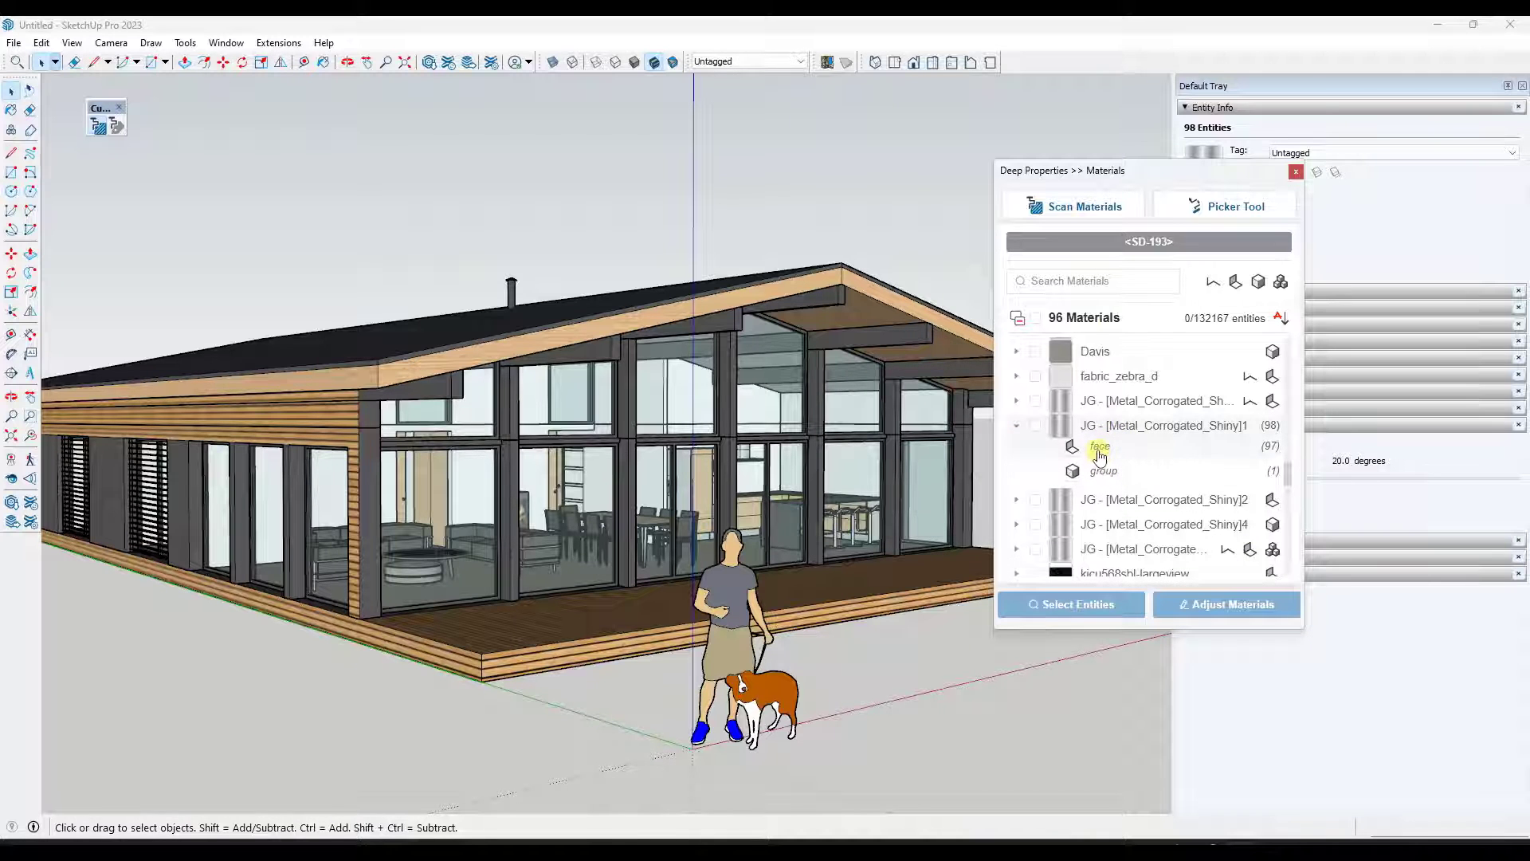
click(1099, 448)
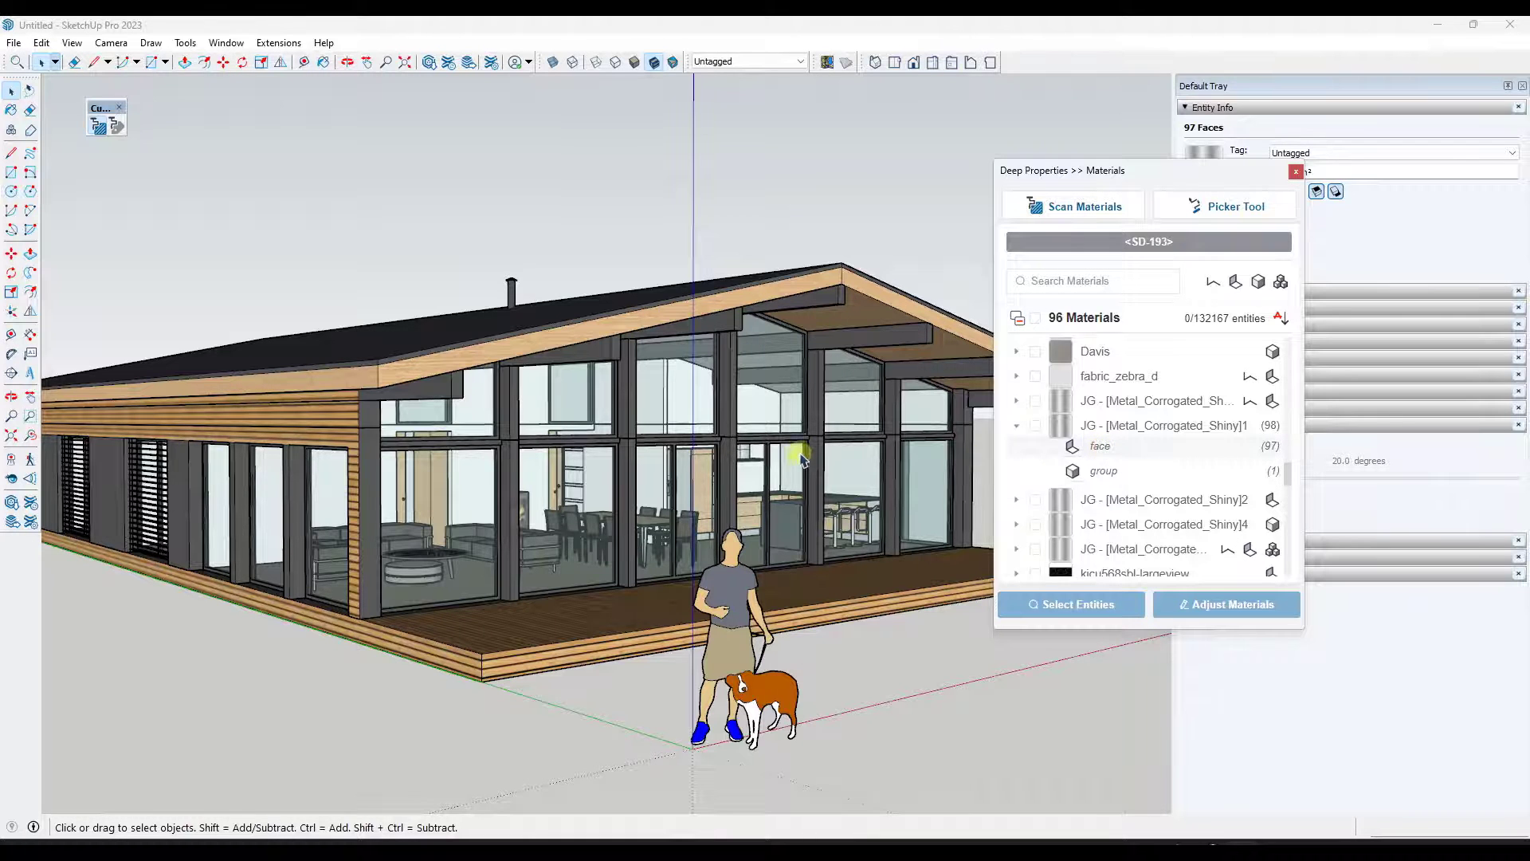
- Orbit around the house to inspect where the selected metal faces are, moving the panel aside
middle_drag(801, 456, 1191, 437)
scroll(533, 454, down, 6)
middle_drag(670, 438, 624, 471)
scroll(605, 438, up, 5)
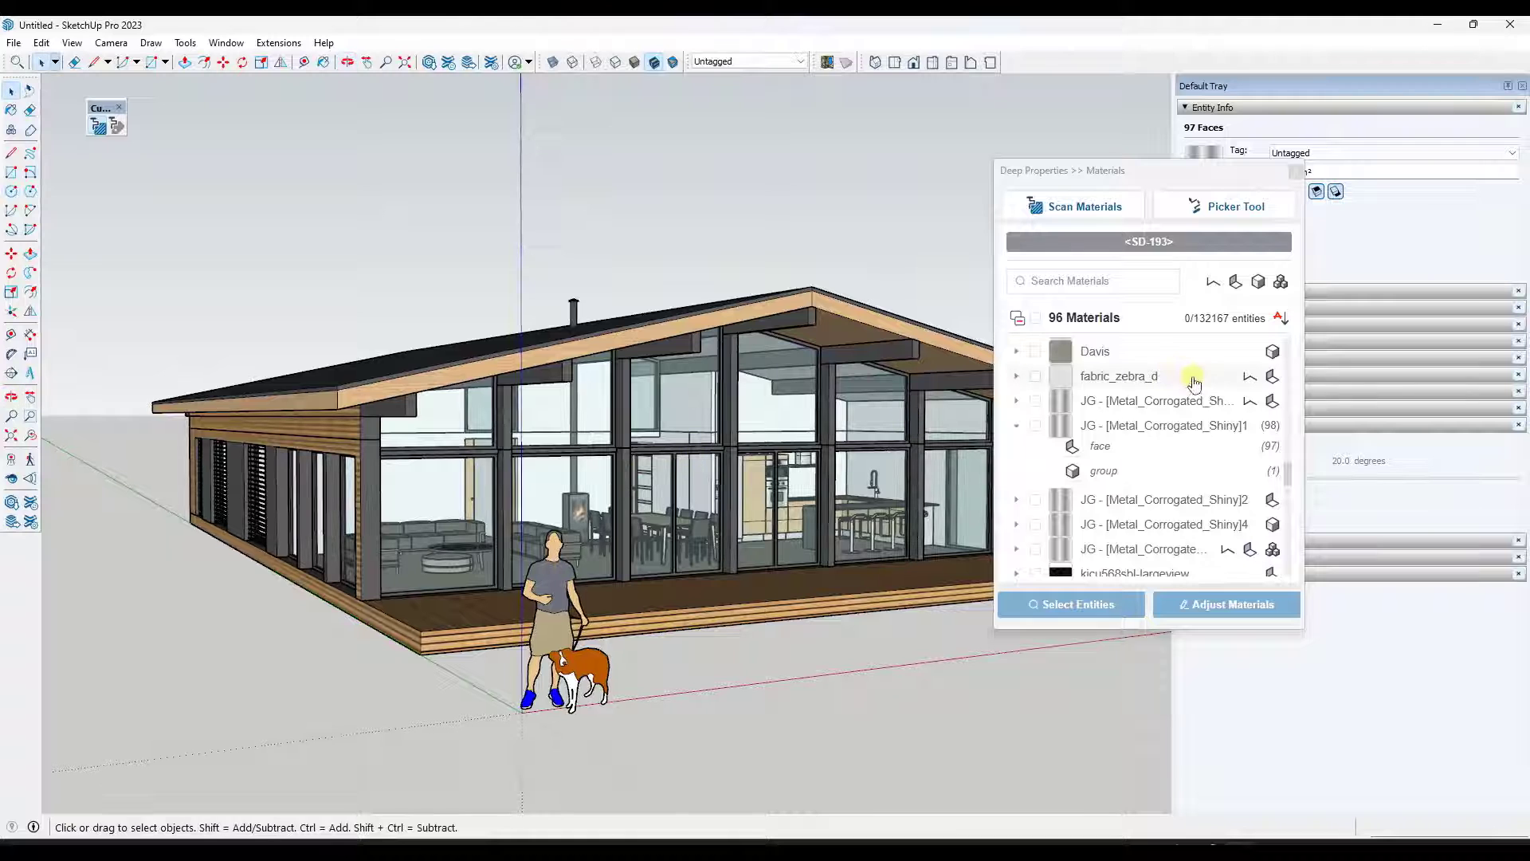
click(1098, 446)
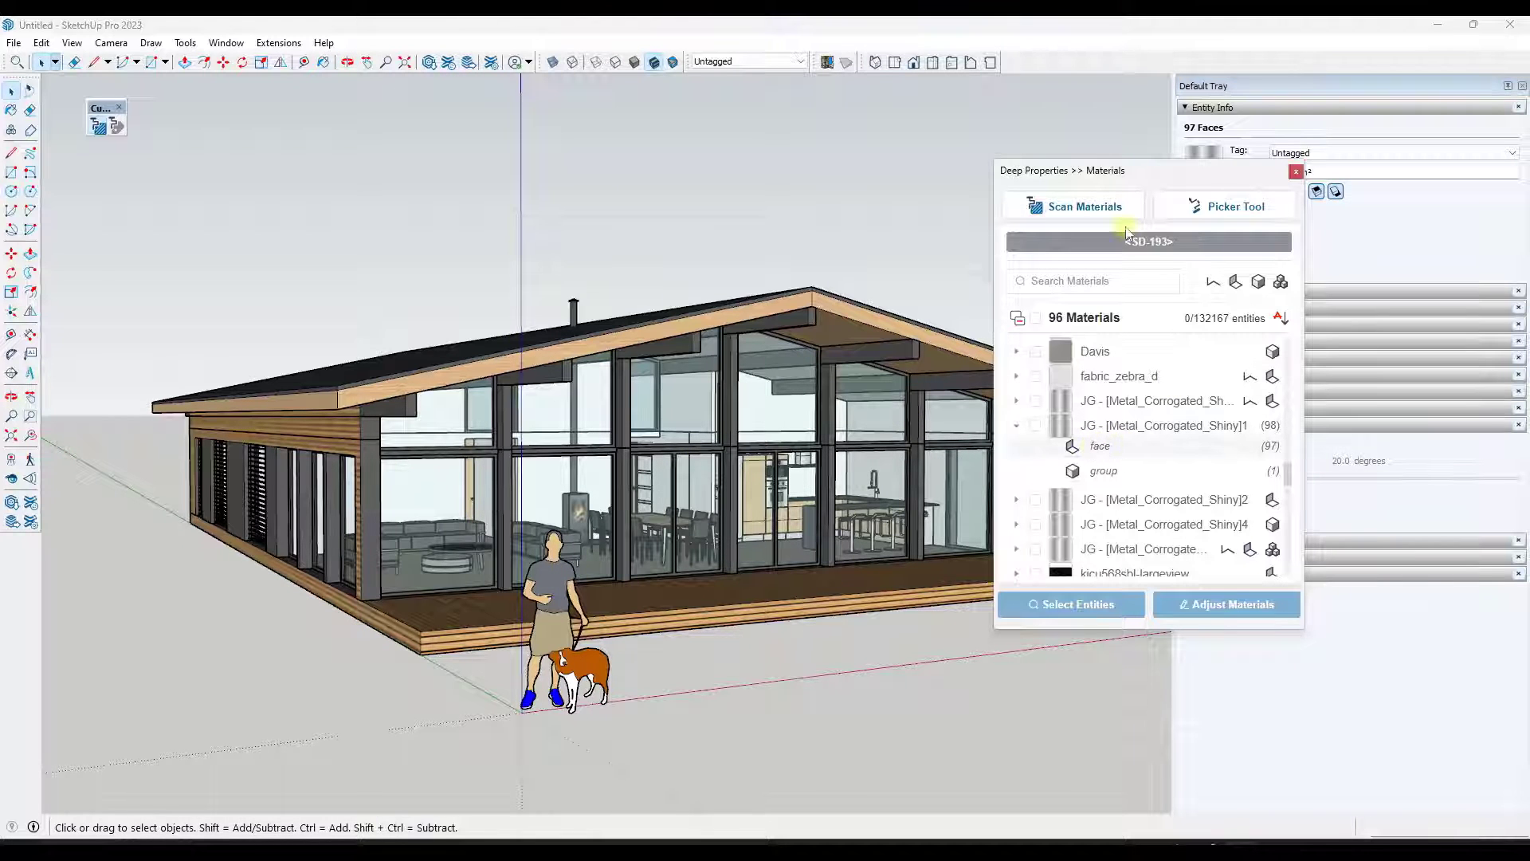
drag(1127, 180, 1007, 174)
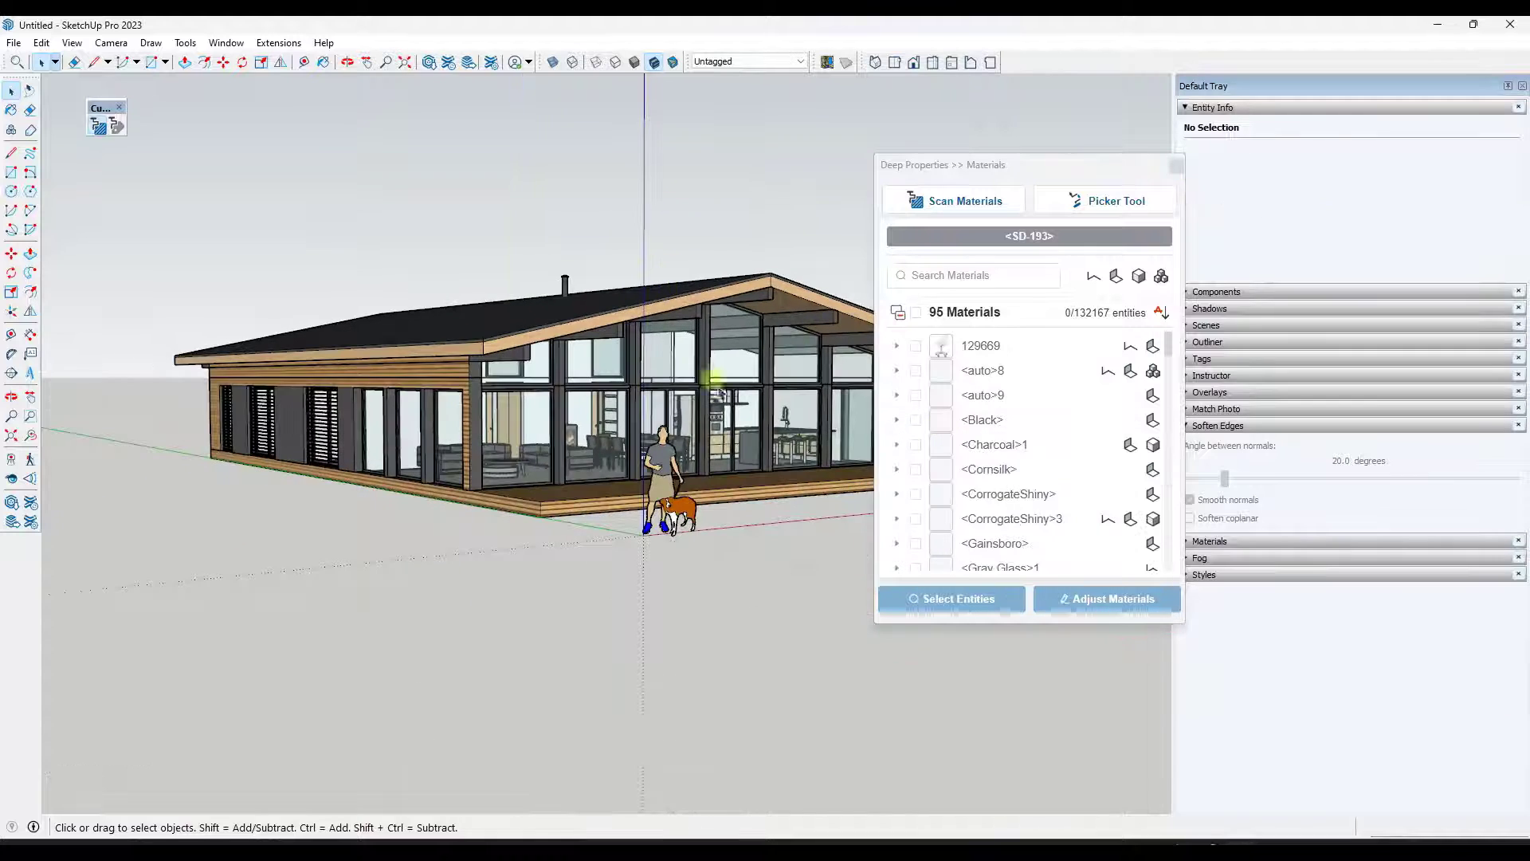
middle_drag(718, 382, 694, 387)
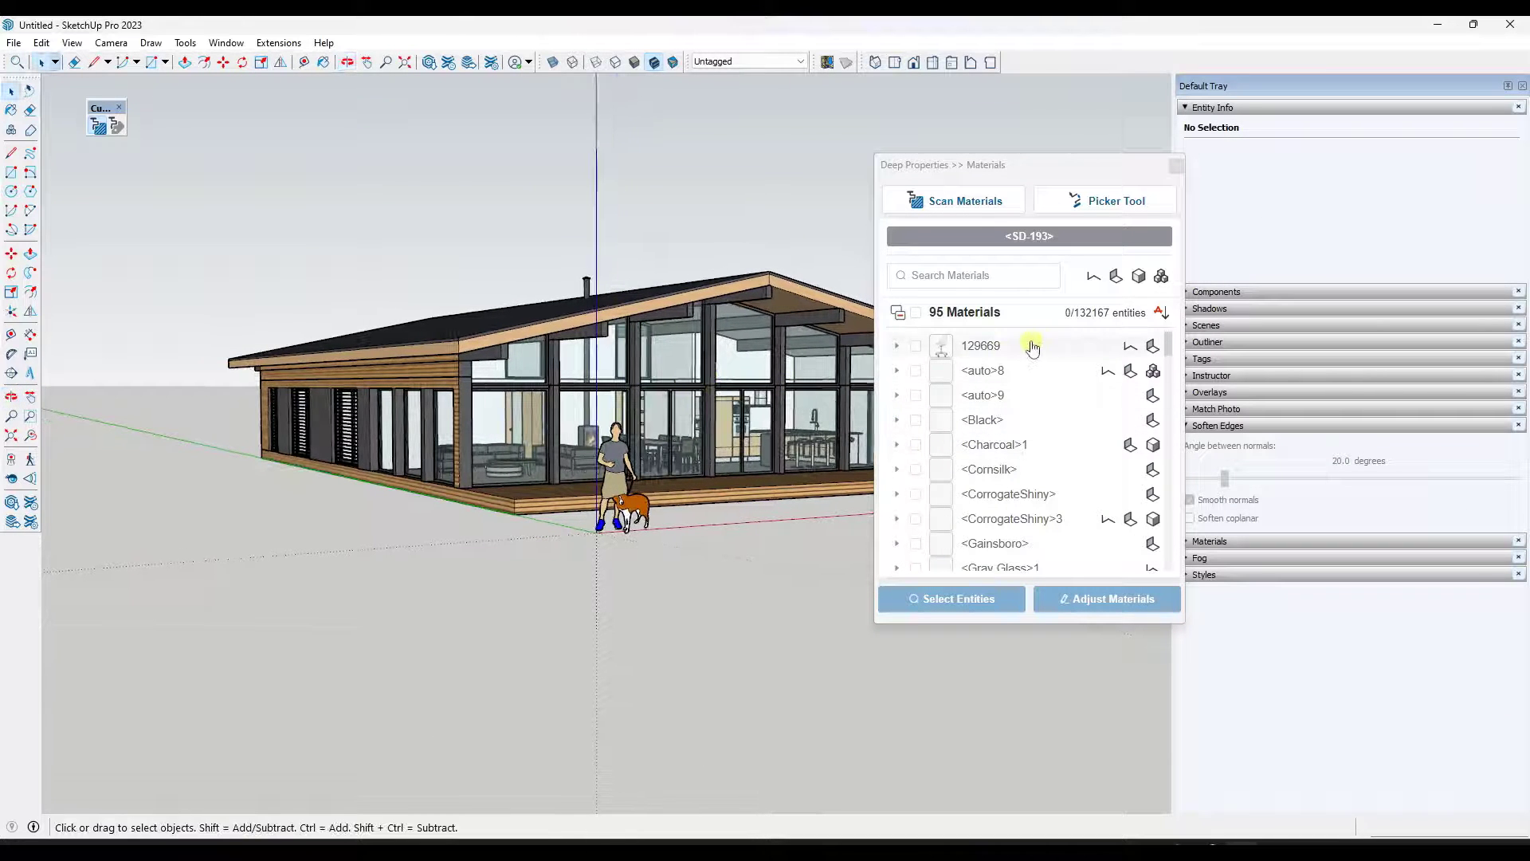
- Scroll through the refreshed materials list to review the material names
scroll(974, 412, down, 3)
scroll(974, 412, down, 10)
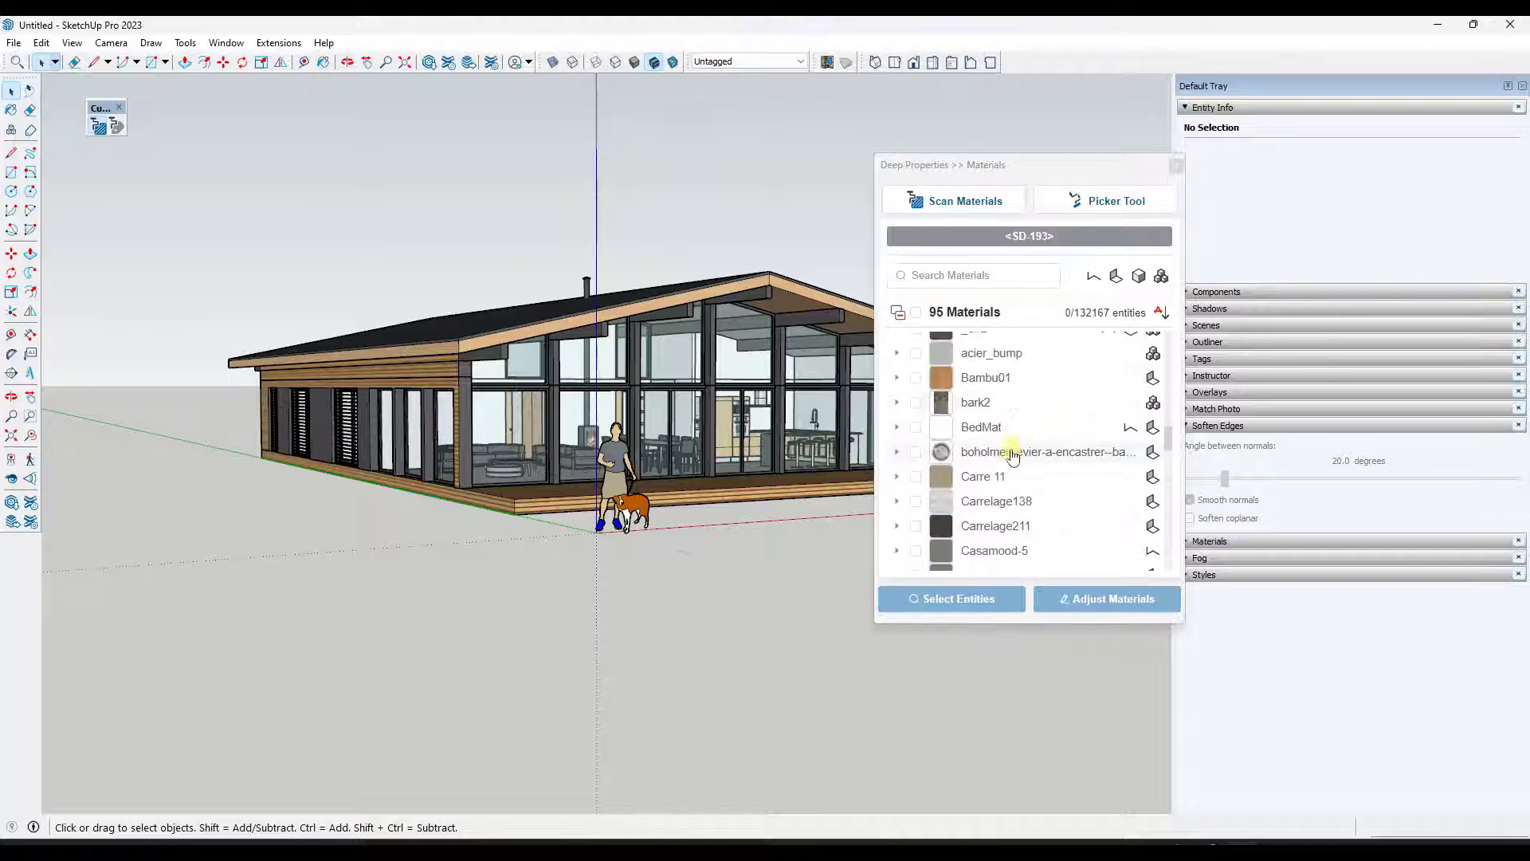
click(1086, 461)
scroll(1060, 454, down, 10)
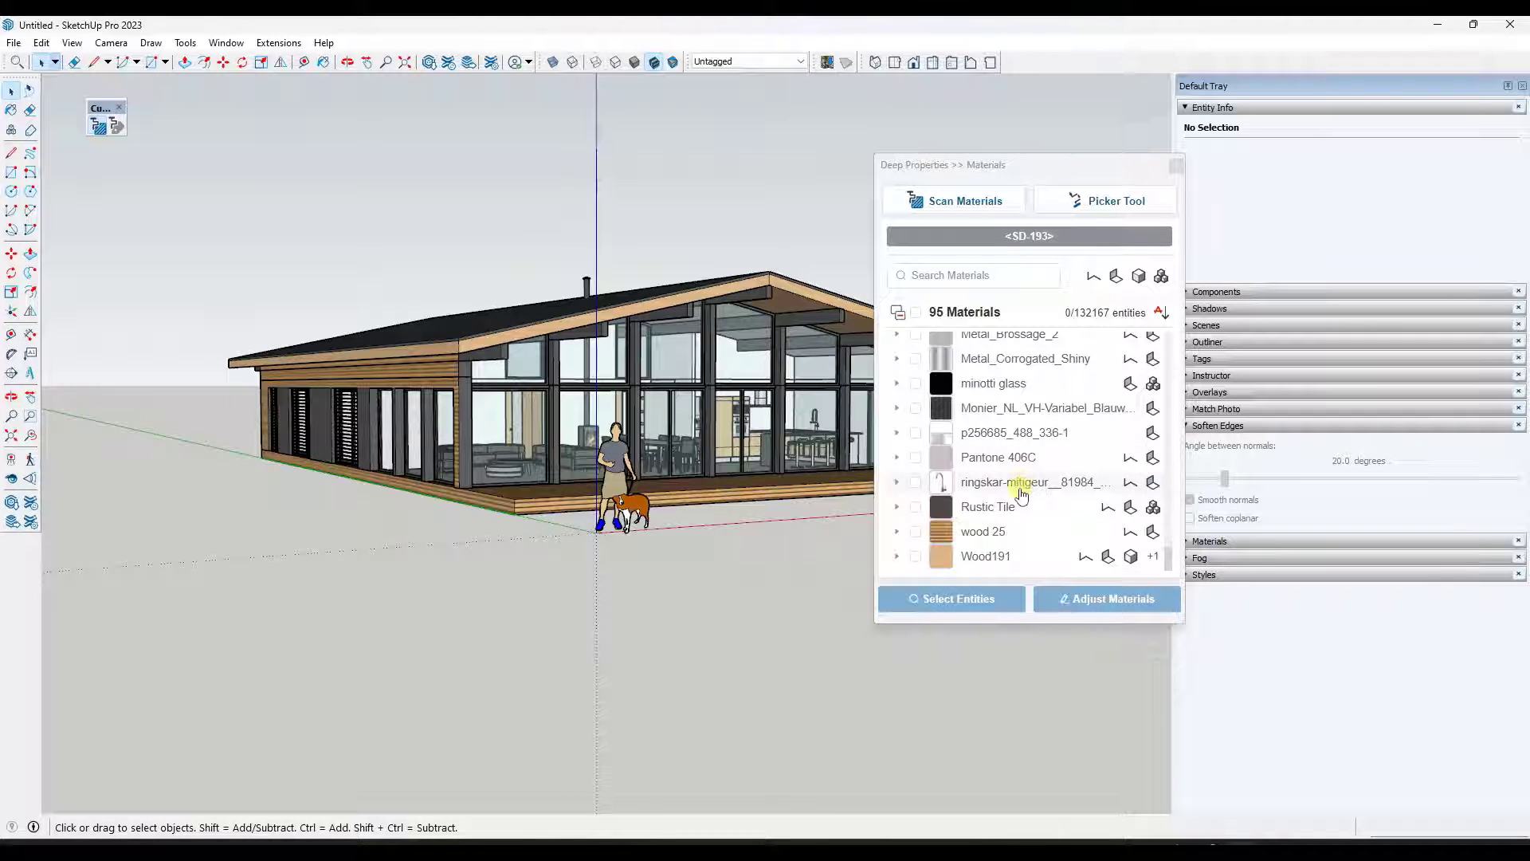
scroll(1021, 495, up, 3)
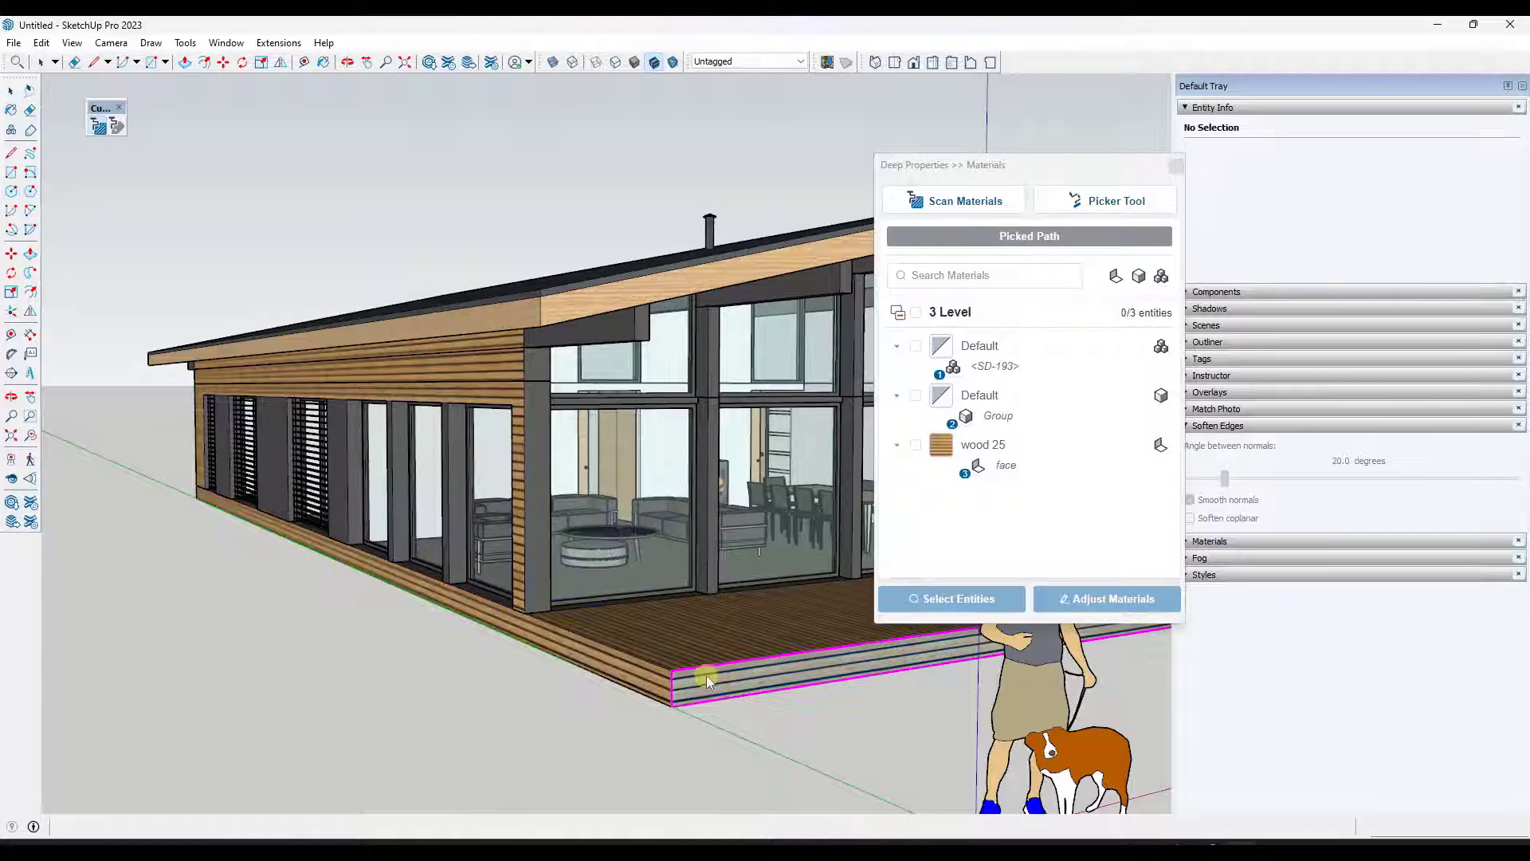
- Close the Deep Properties Materials panel
scroll(637, 444, down, 2)
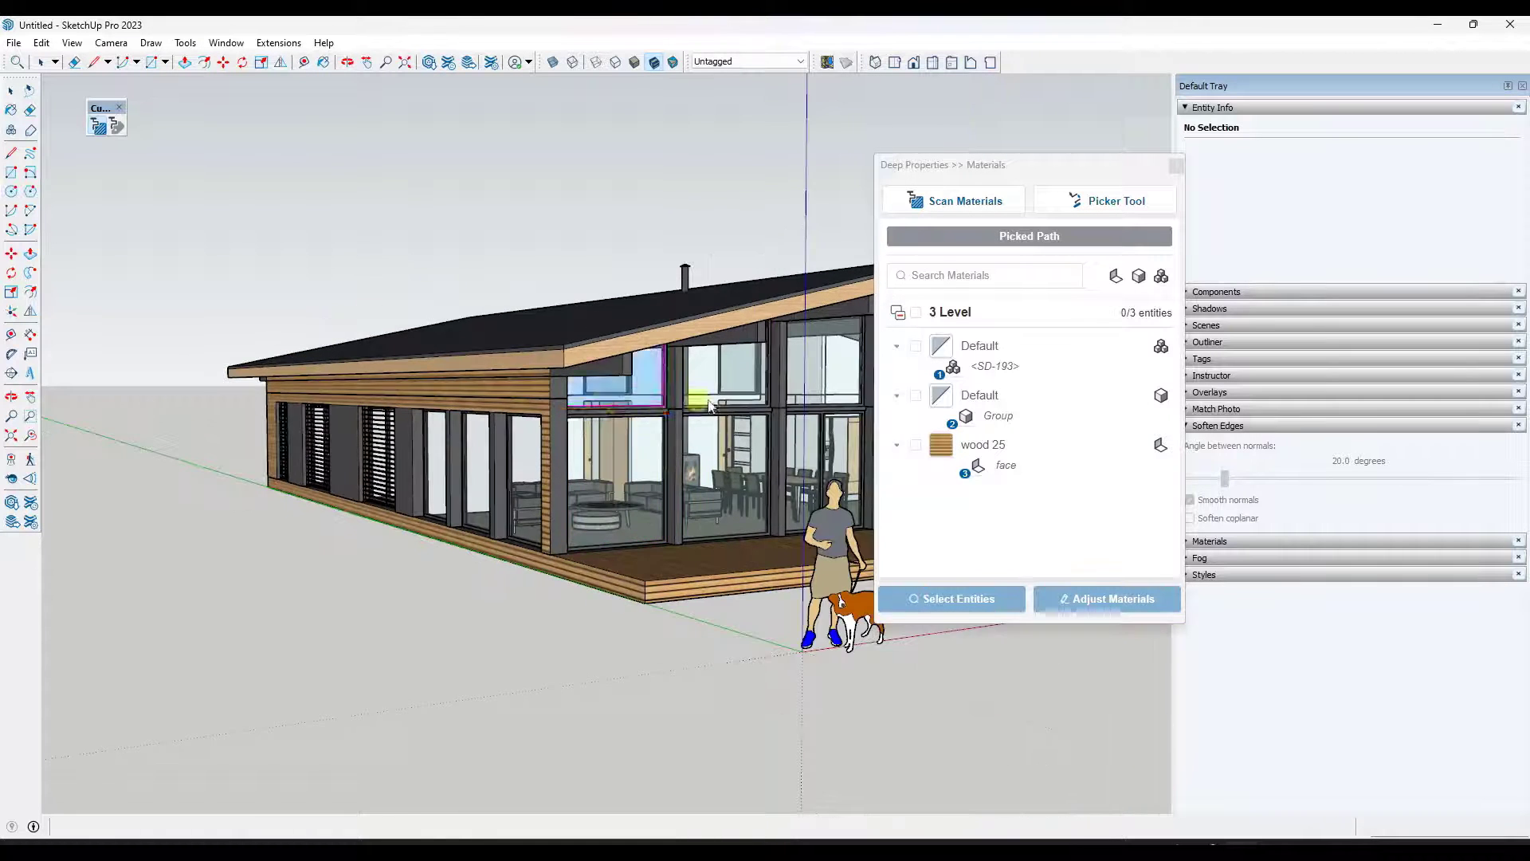
scroll(558, 389, down, 2)
scroll(672, 387, up, 2)
middle_drag(670, 389, 684, 389)
key(space)
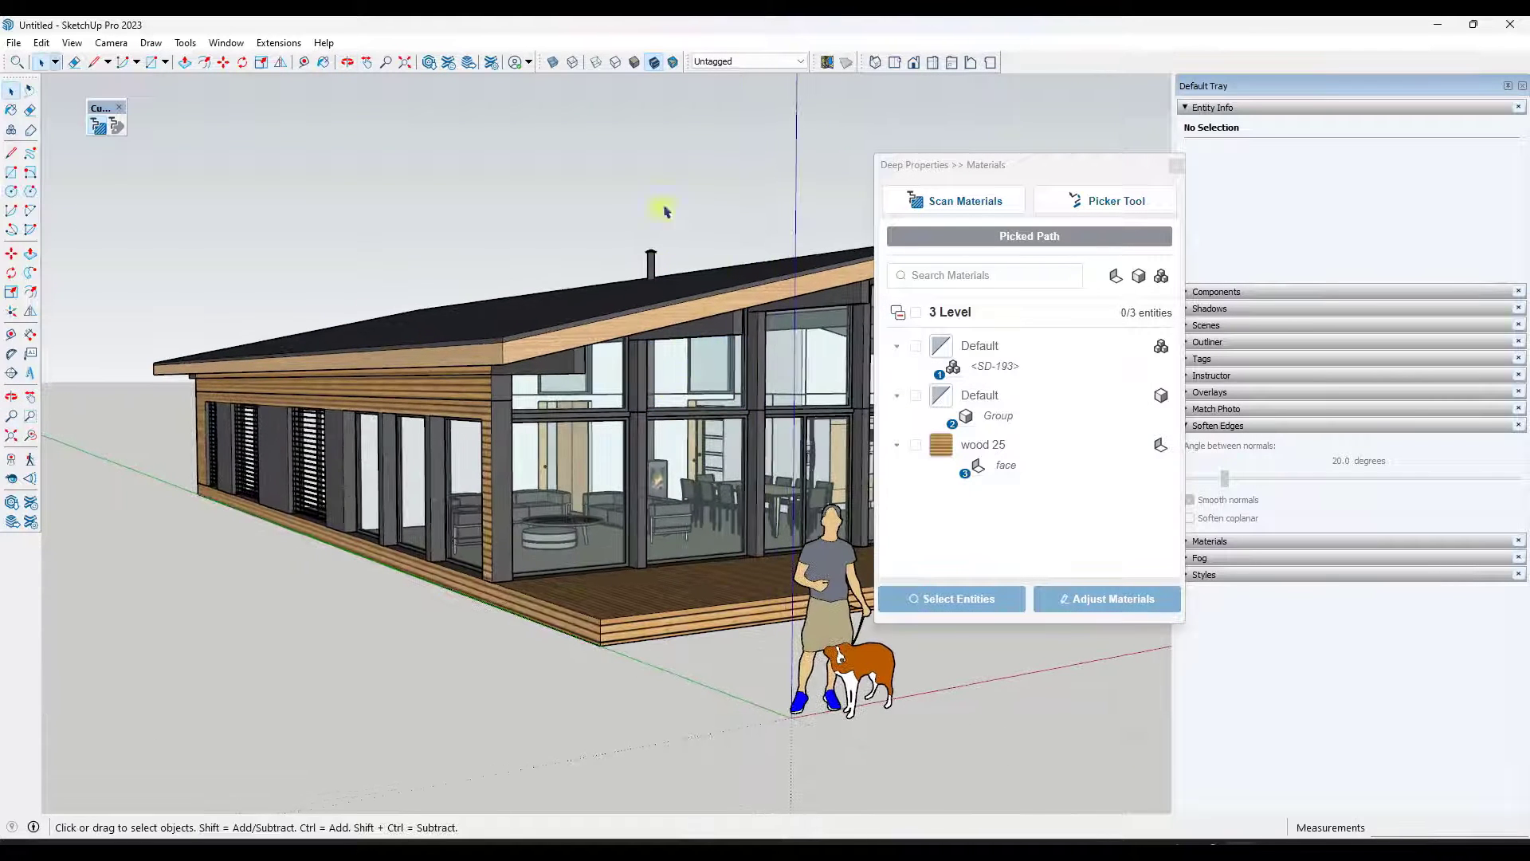
click(1176, 165)
middle_drag(522, 287, 1014, 330)
middle_drag(610, 384, 616, 390)
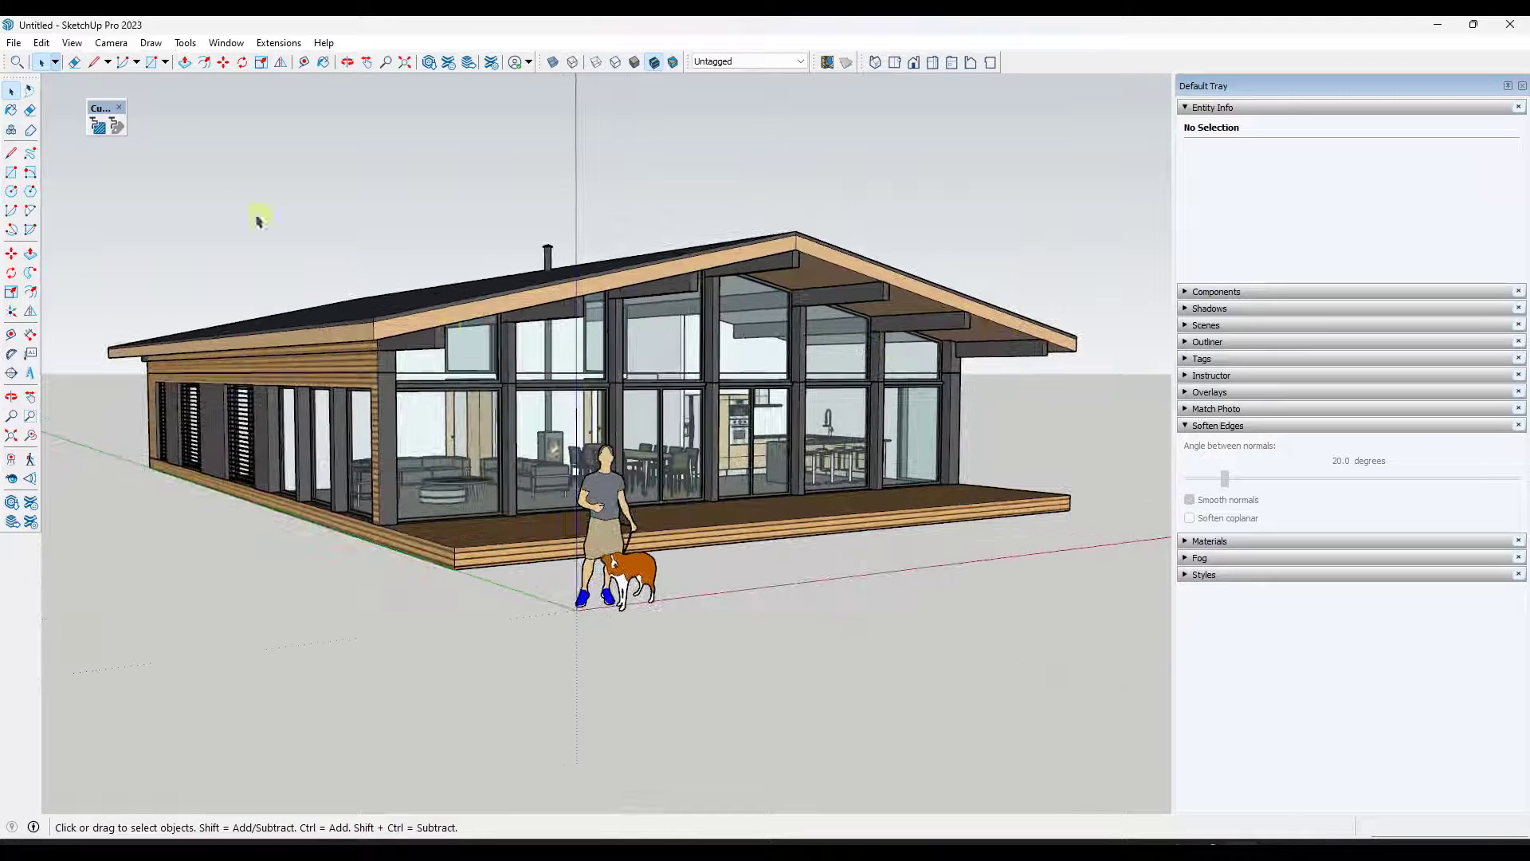
- Open the Deep Properties Tags panel, select the house component and scan its tags
click(115, 126)
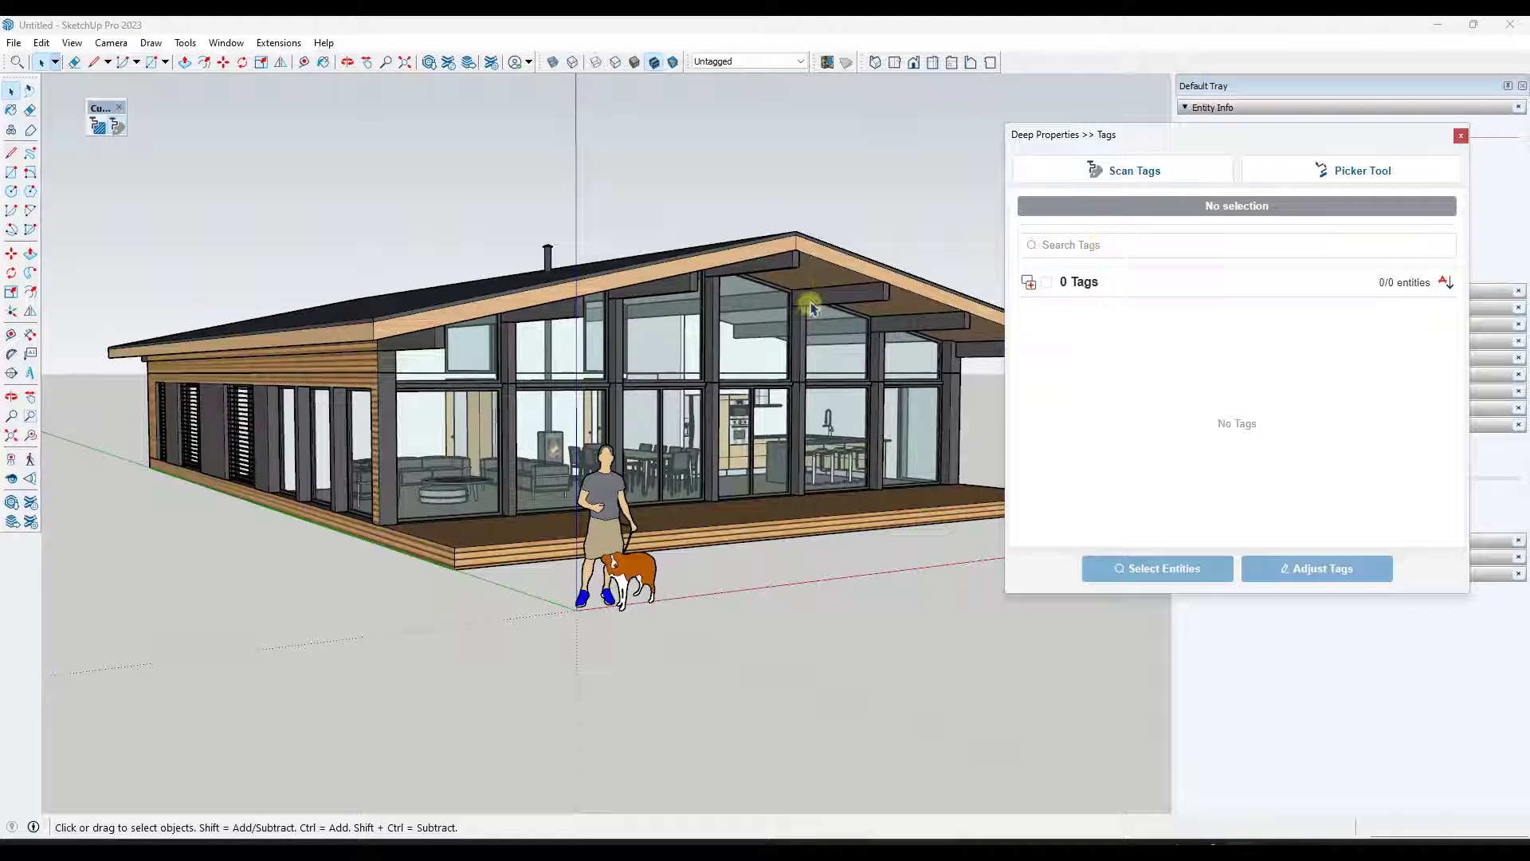
click(1124, 171)
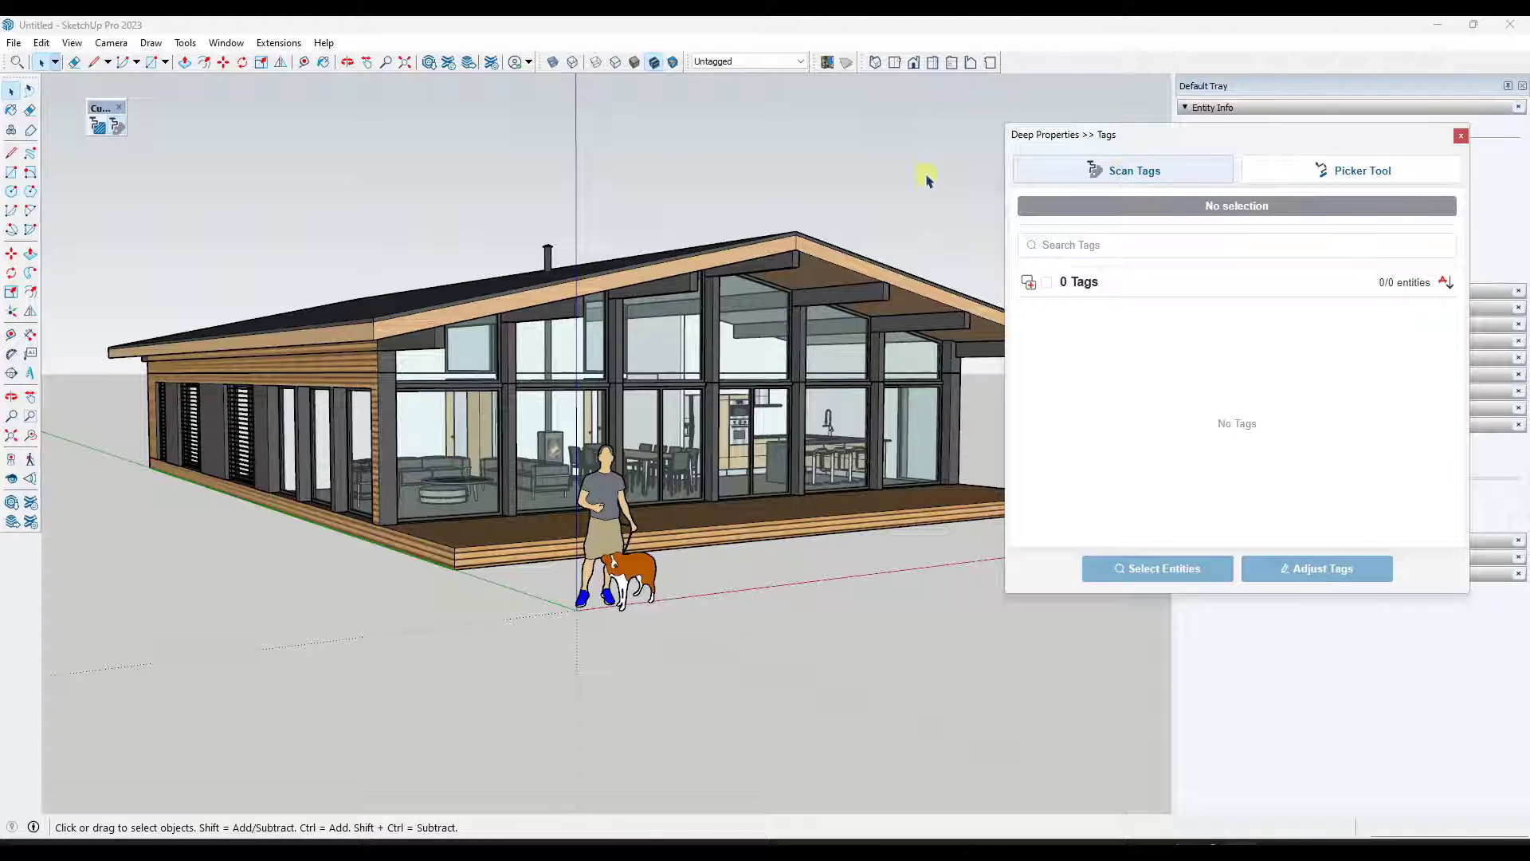
click(806, 261)
click(1133, 171)
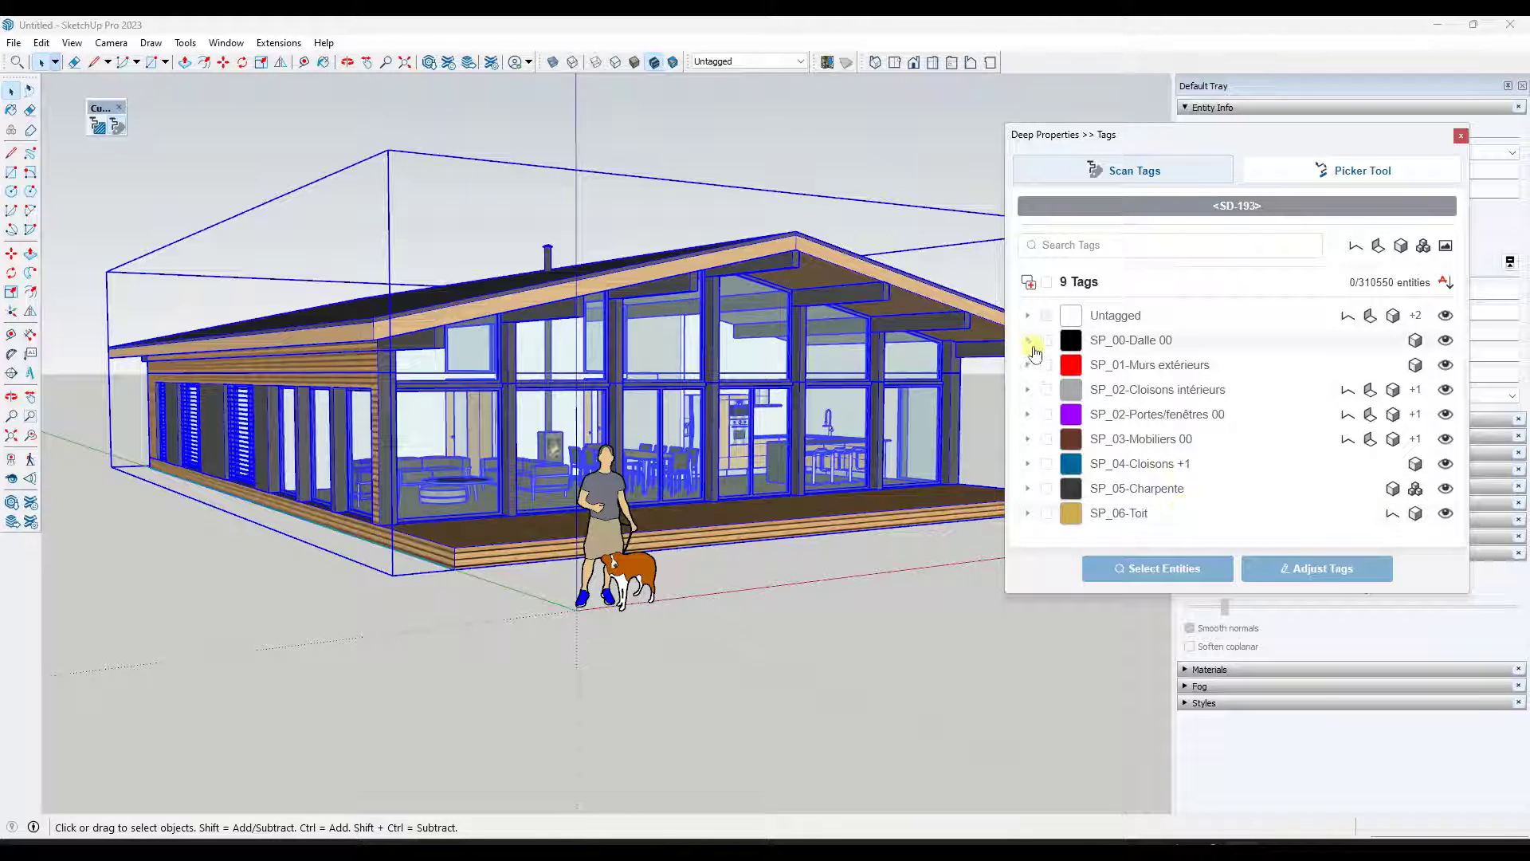
- Select all entities tagged SP_02-Cloisons intérieurs from the tags list
scroll(503, 347, down, 5)
scroll(728, 359, up, 5)
scroll(683, 364, down, 2)
mouse_move(683, 363)
middle_down()
mouse_move(717, 371)
mouse_move(705, 378)
middle_up()
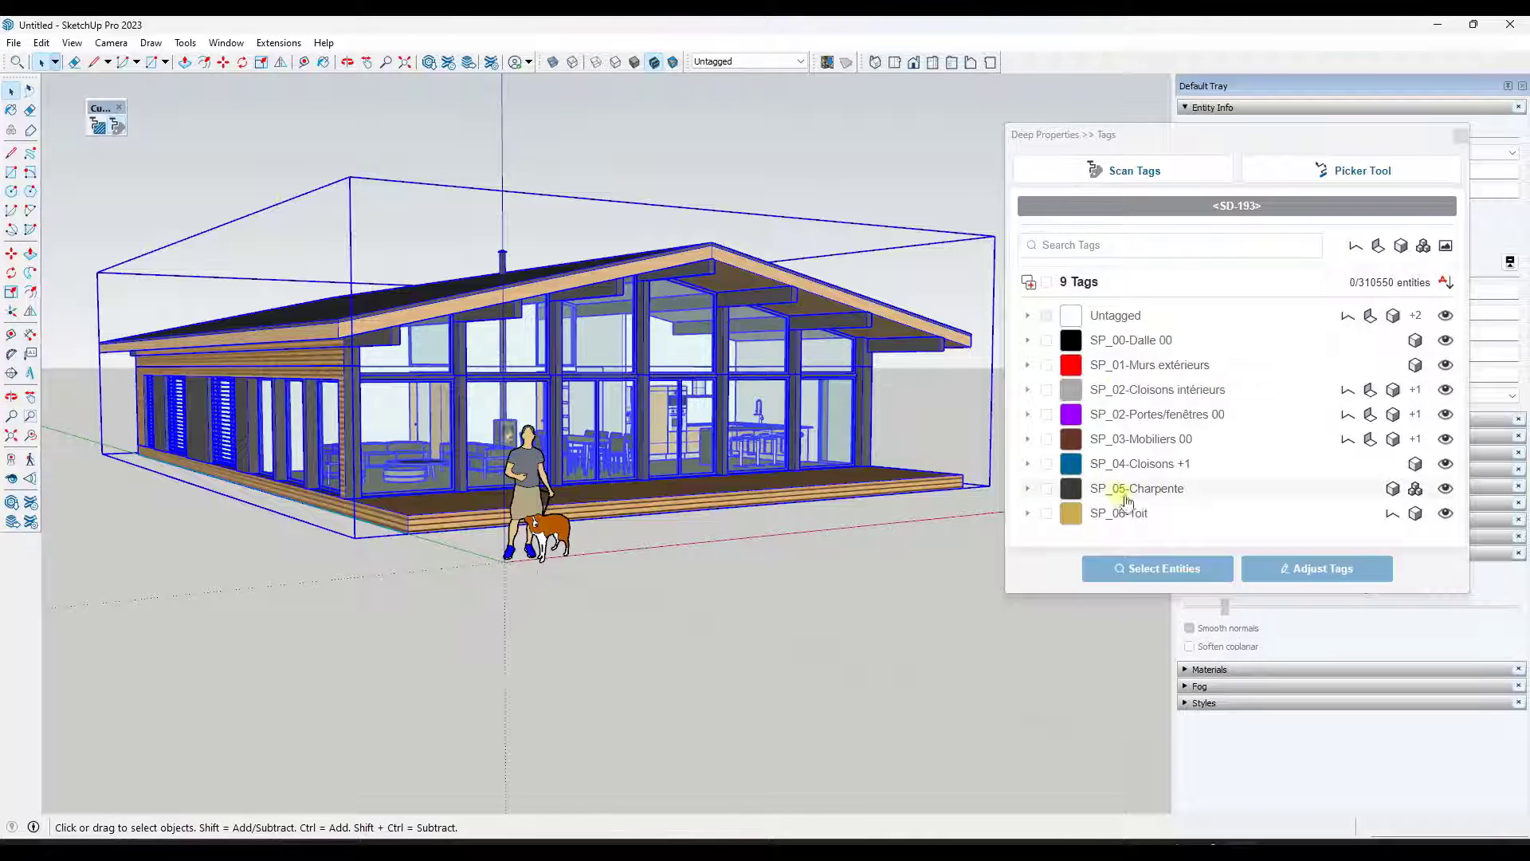
click(1027, 391)
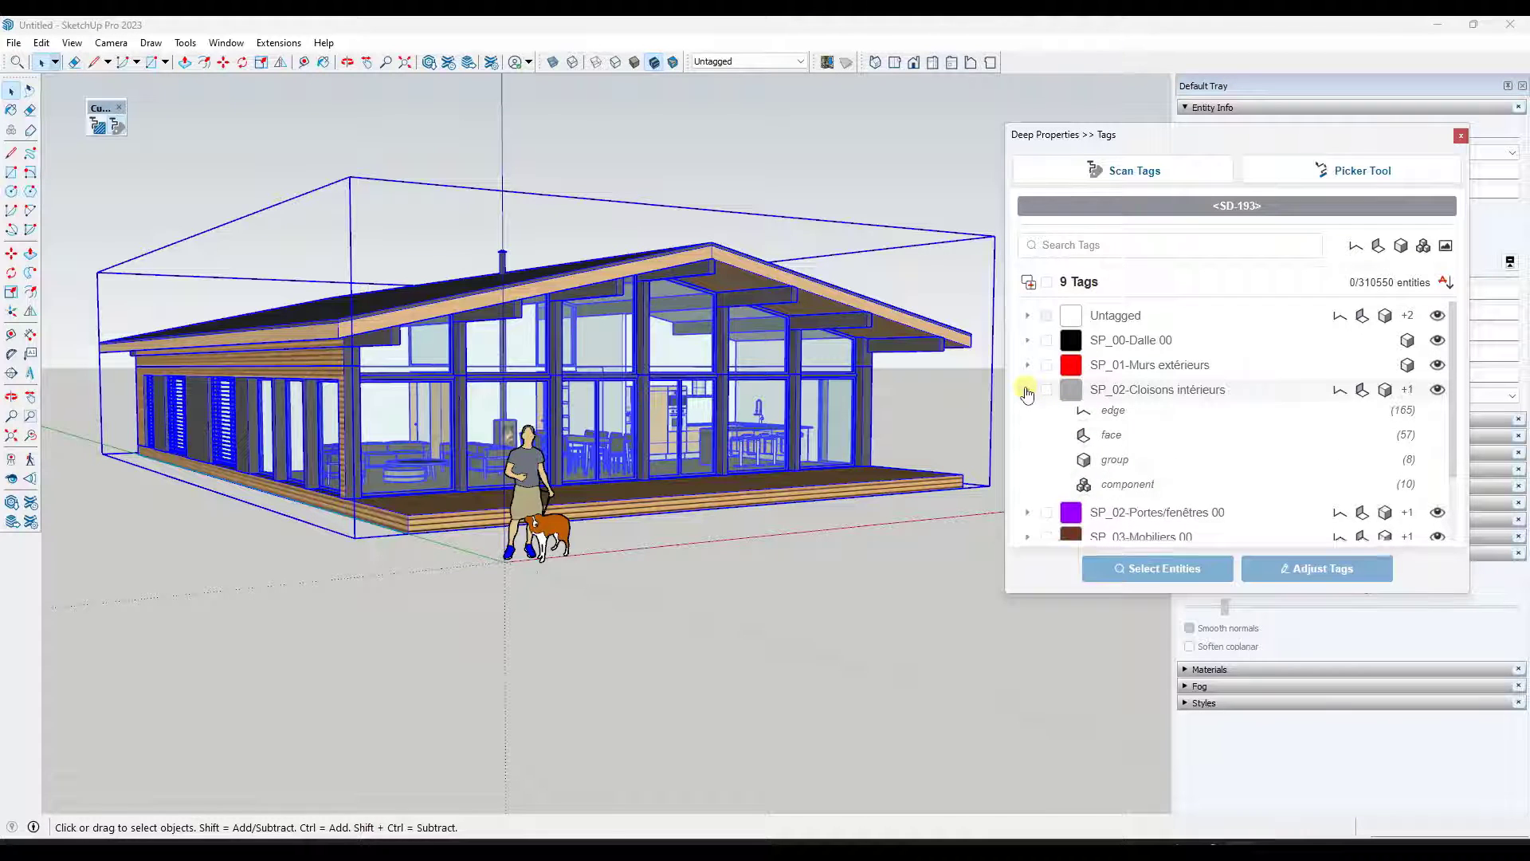
click(1027, 390)
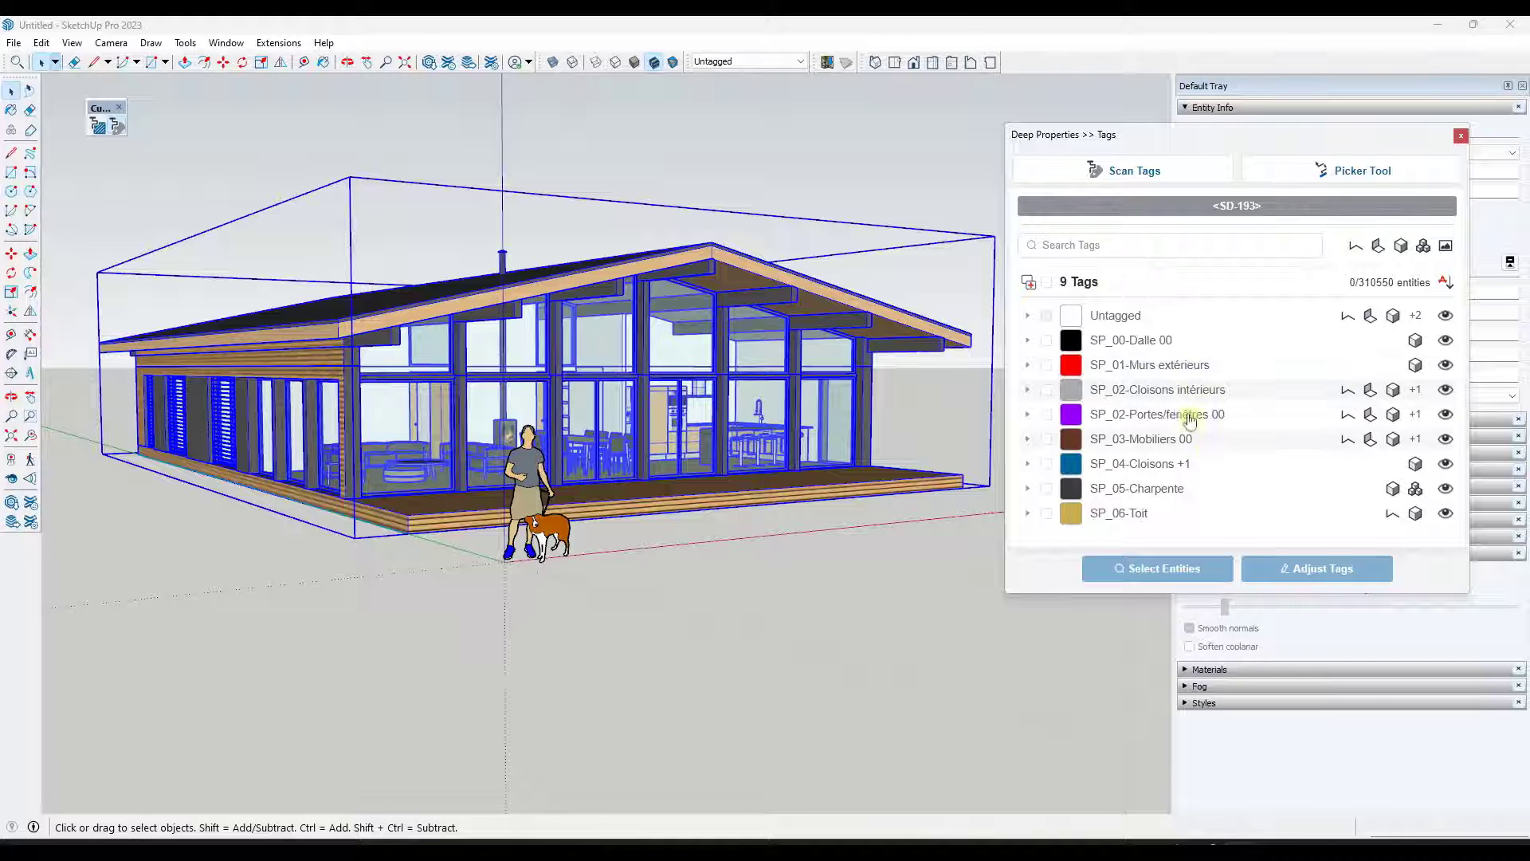
click(1132, 391)
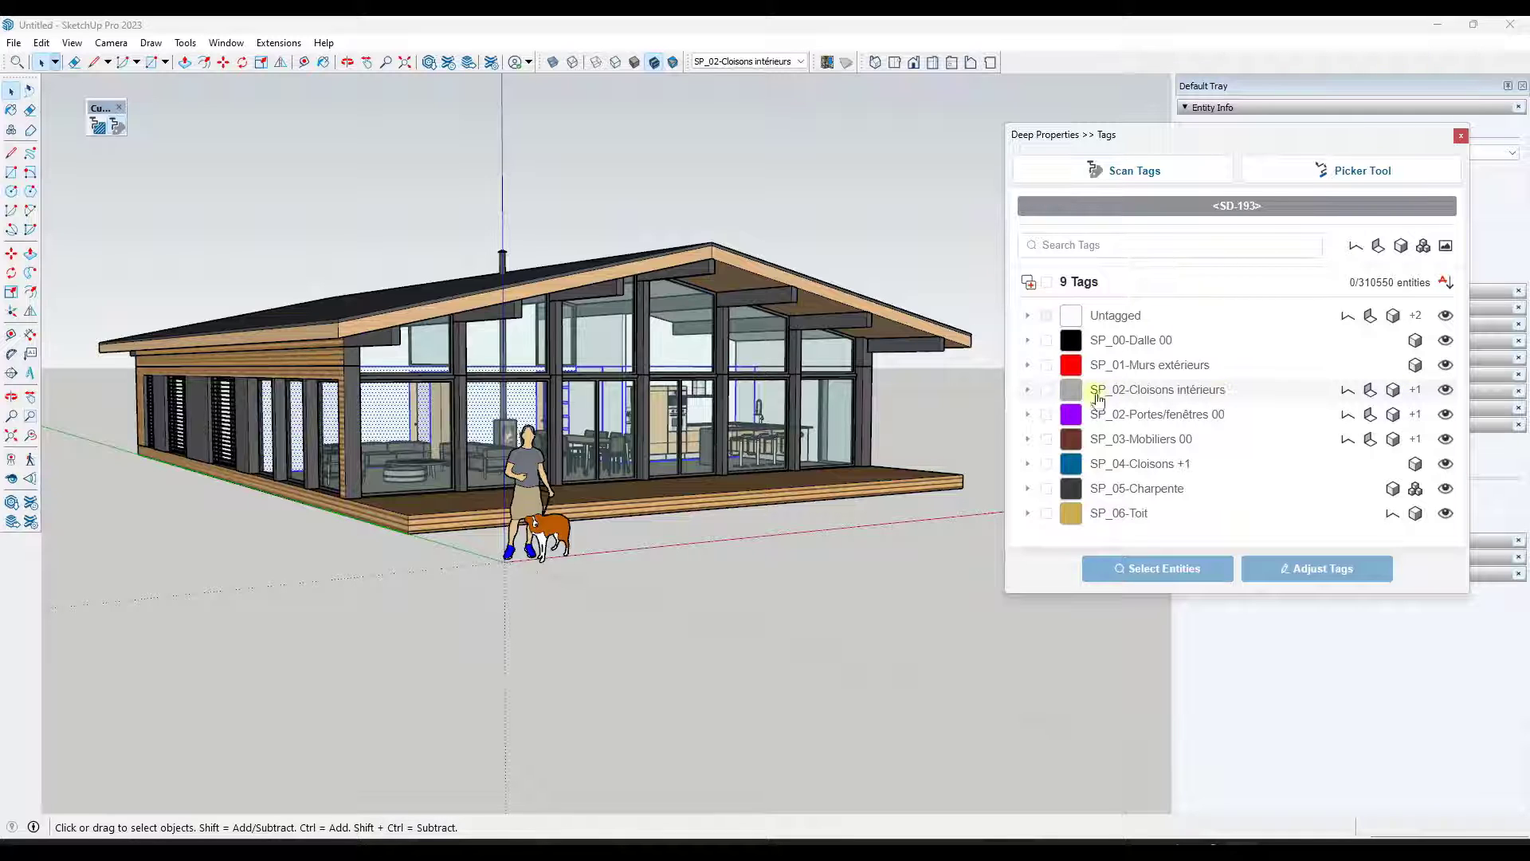
- Select only the faces tagged SP_02-Cloisons intérieurs and set their tag to Untagged
click(1029, 390)
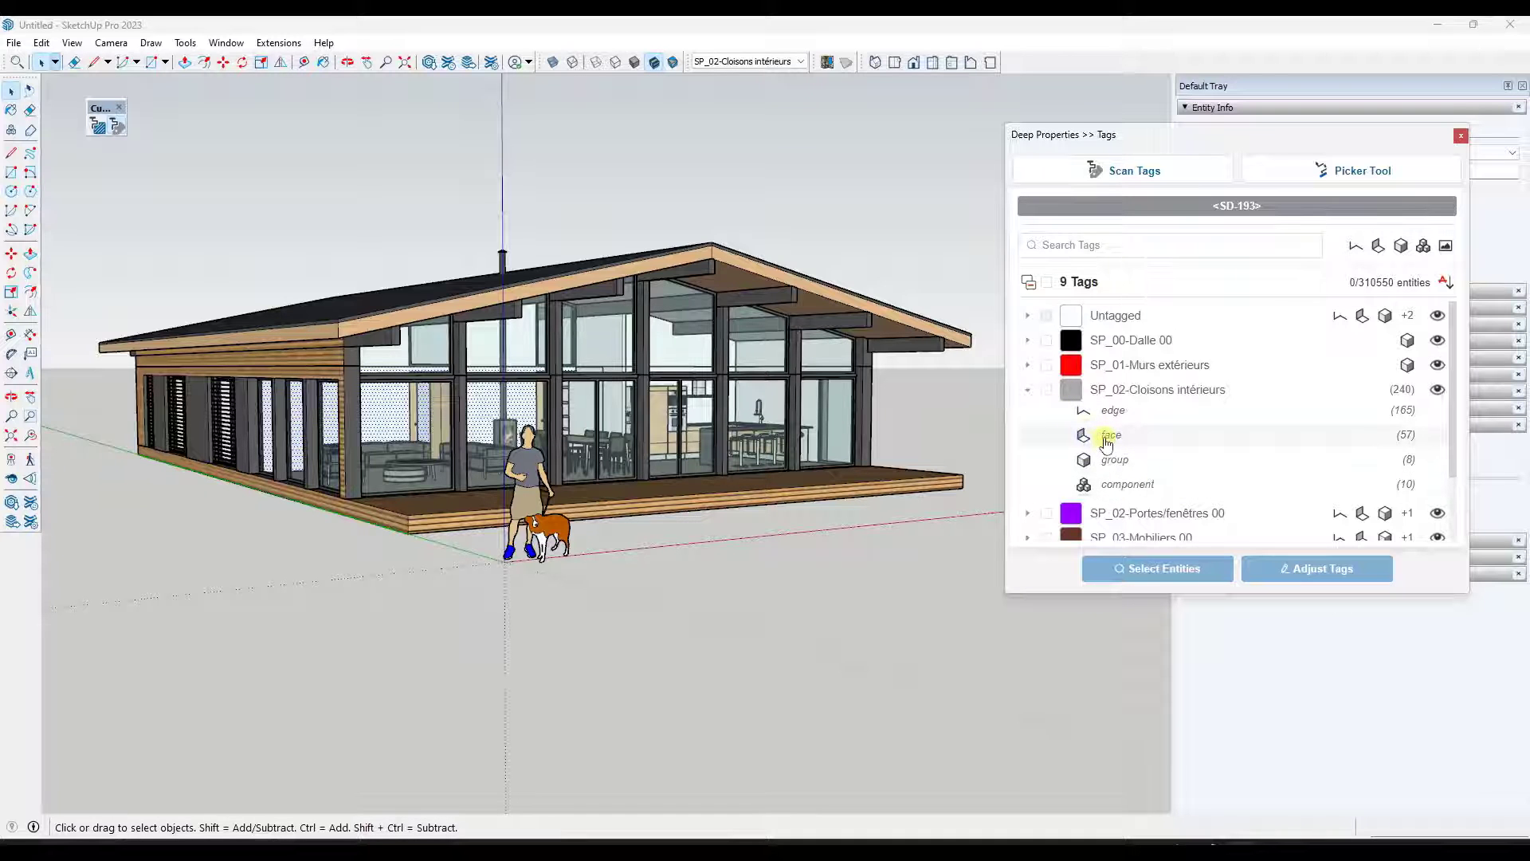
drag(1232, 136, 920, 99)
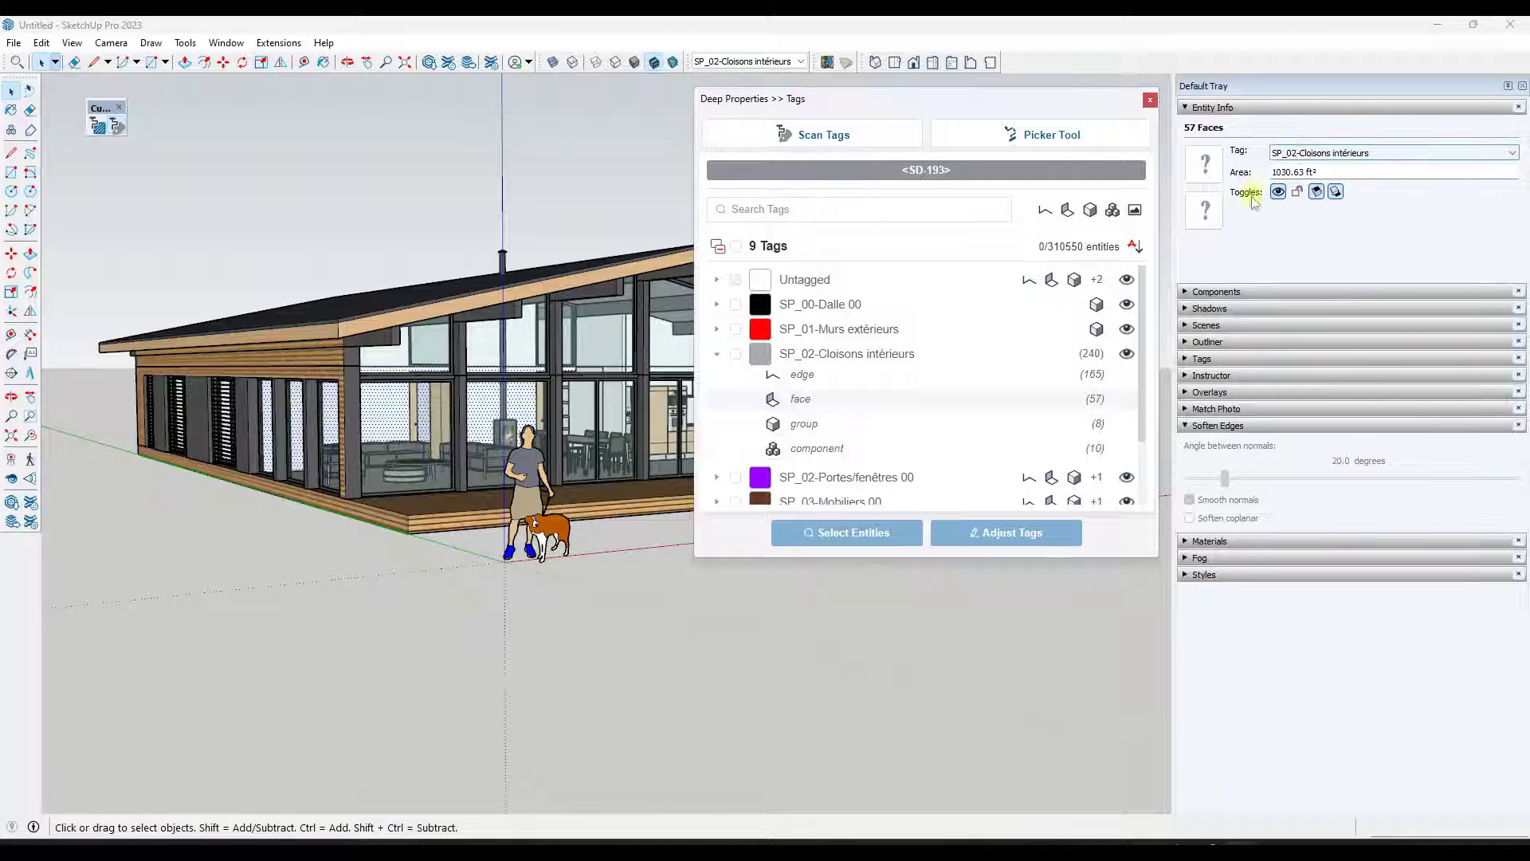
scroll(517, 402, up, 2)
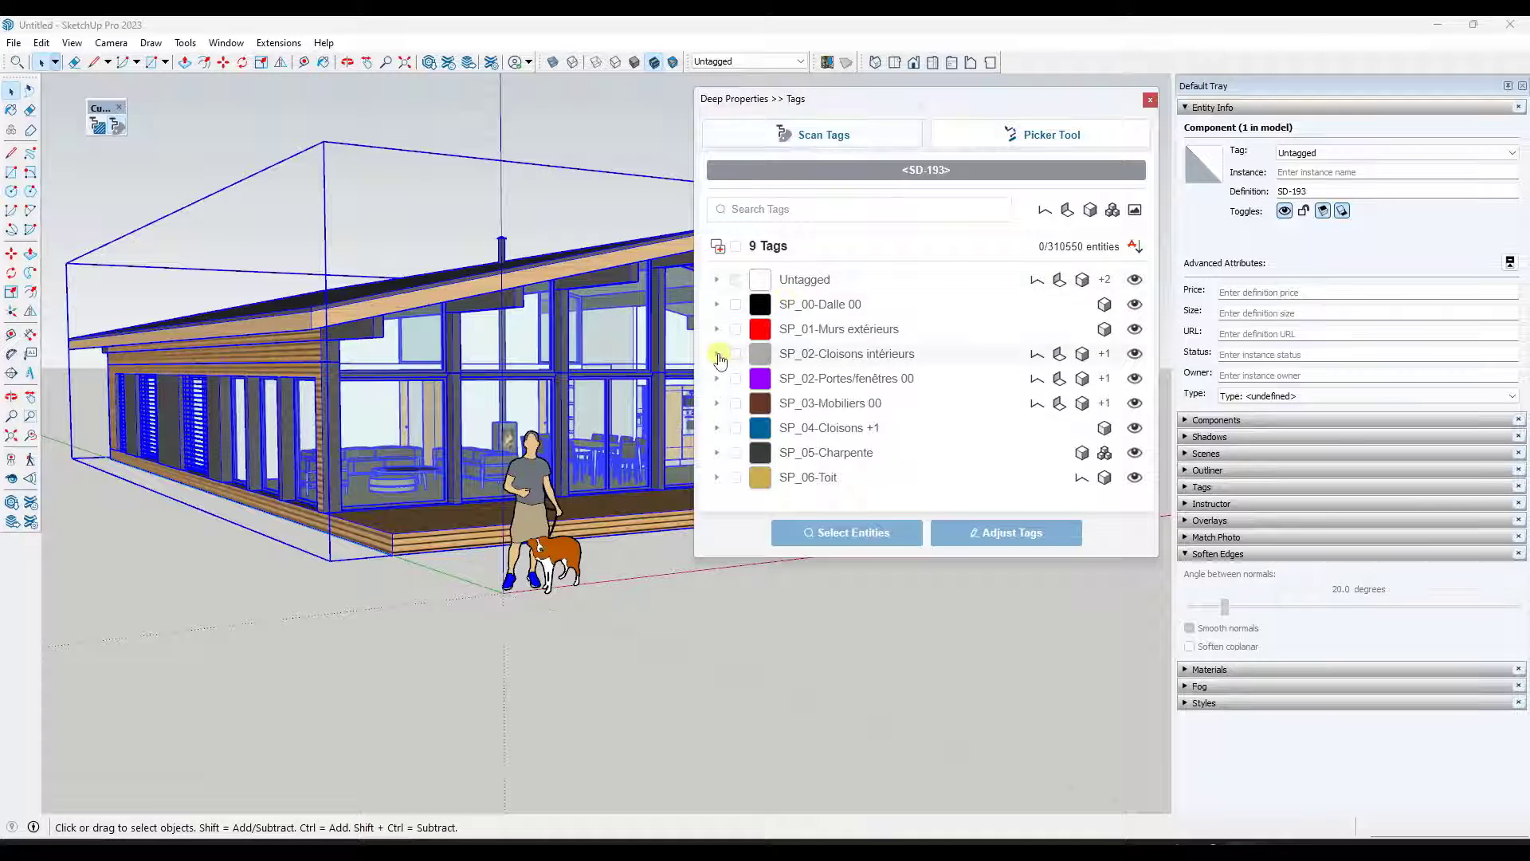
click(717, 354)
click(804, 401)
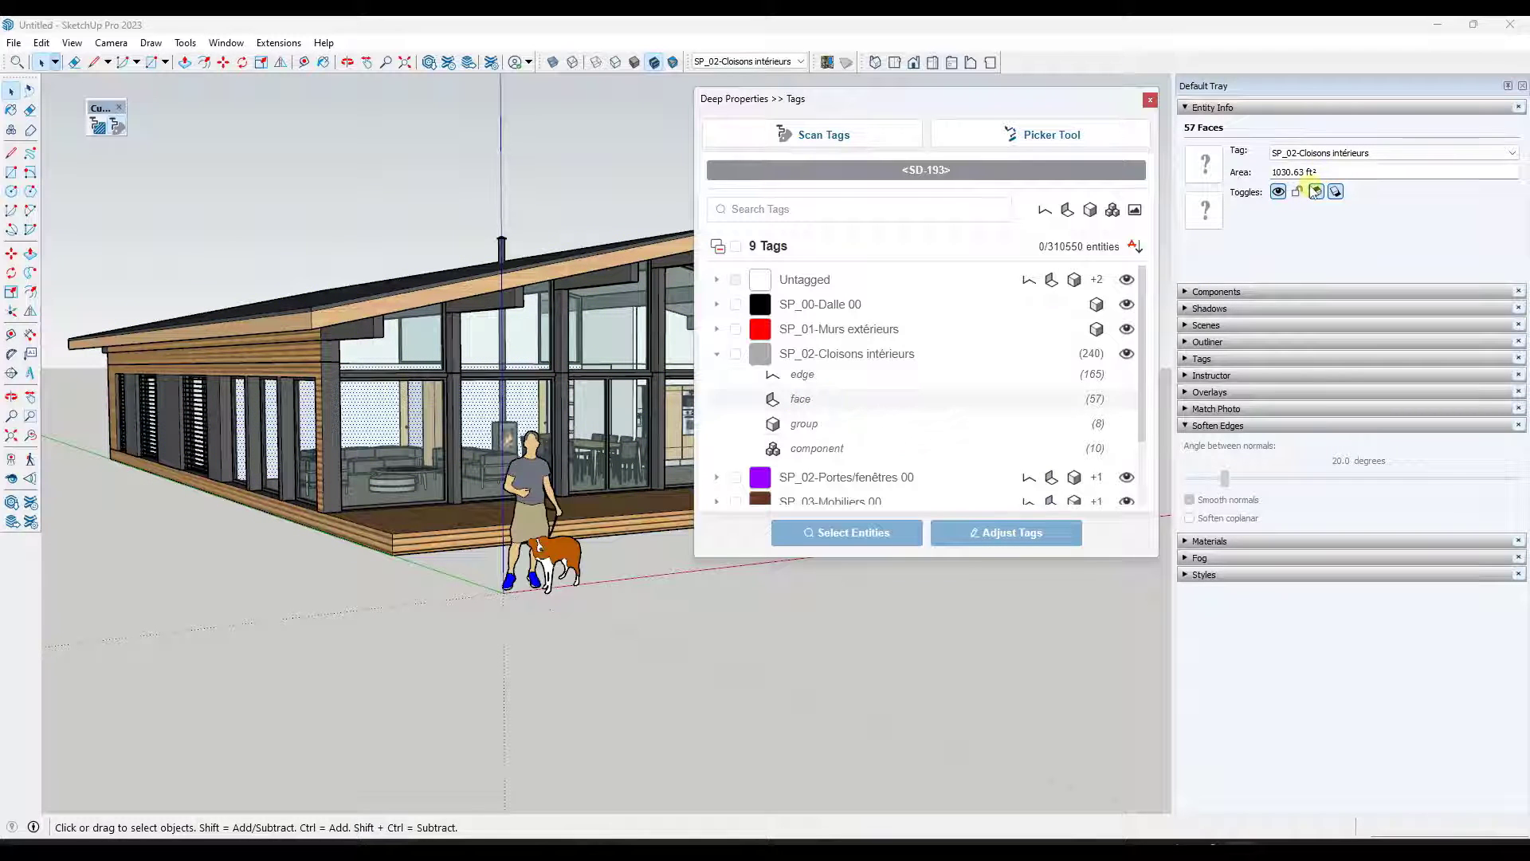
click(1307, 153)
click(1307, 164)
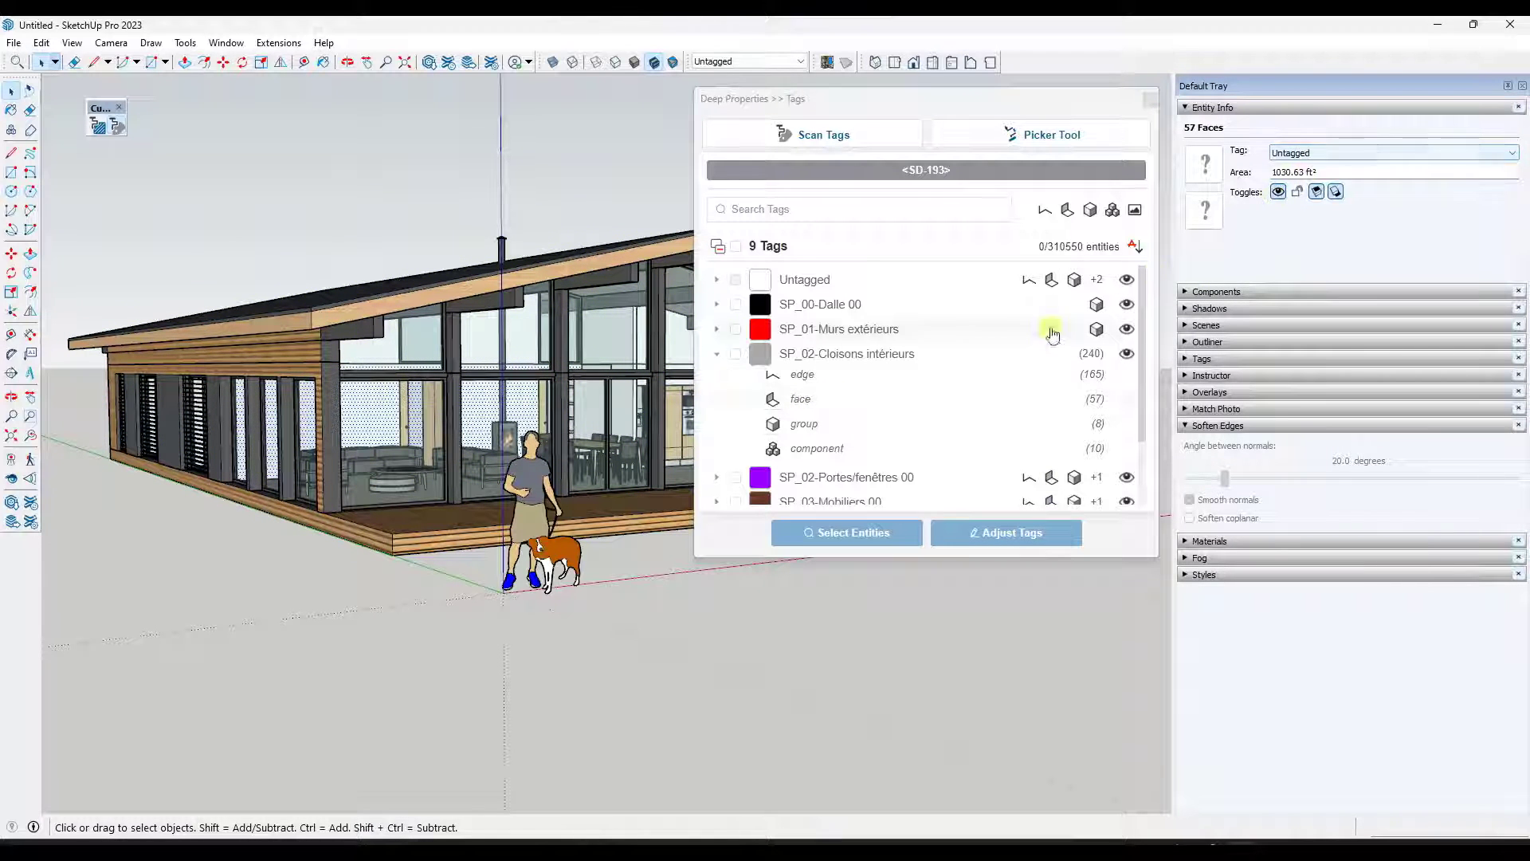
- Rescan the SD-193 component's tags and review the updated SP_02-Cloisons intérieurs entries
click(803, 169)
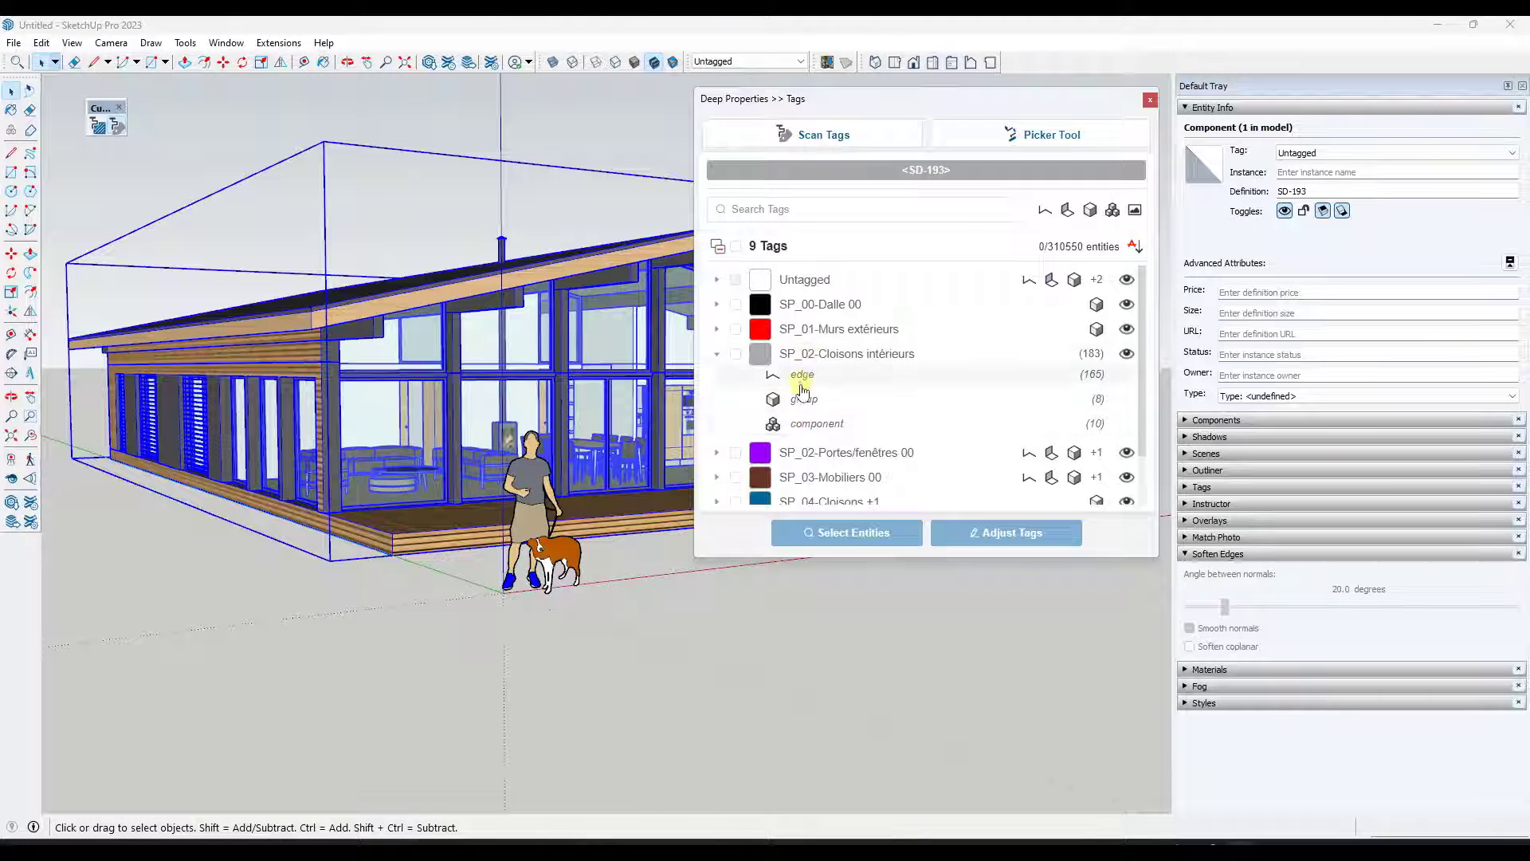
click(735, 353)
click(735, 353)
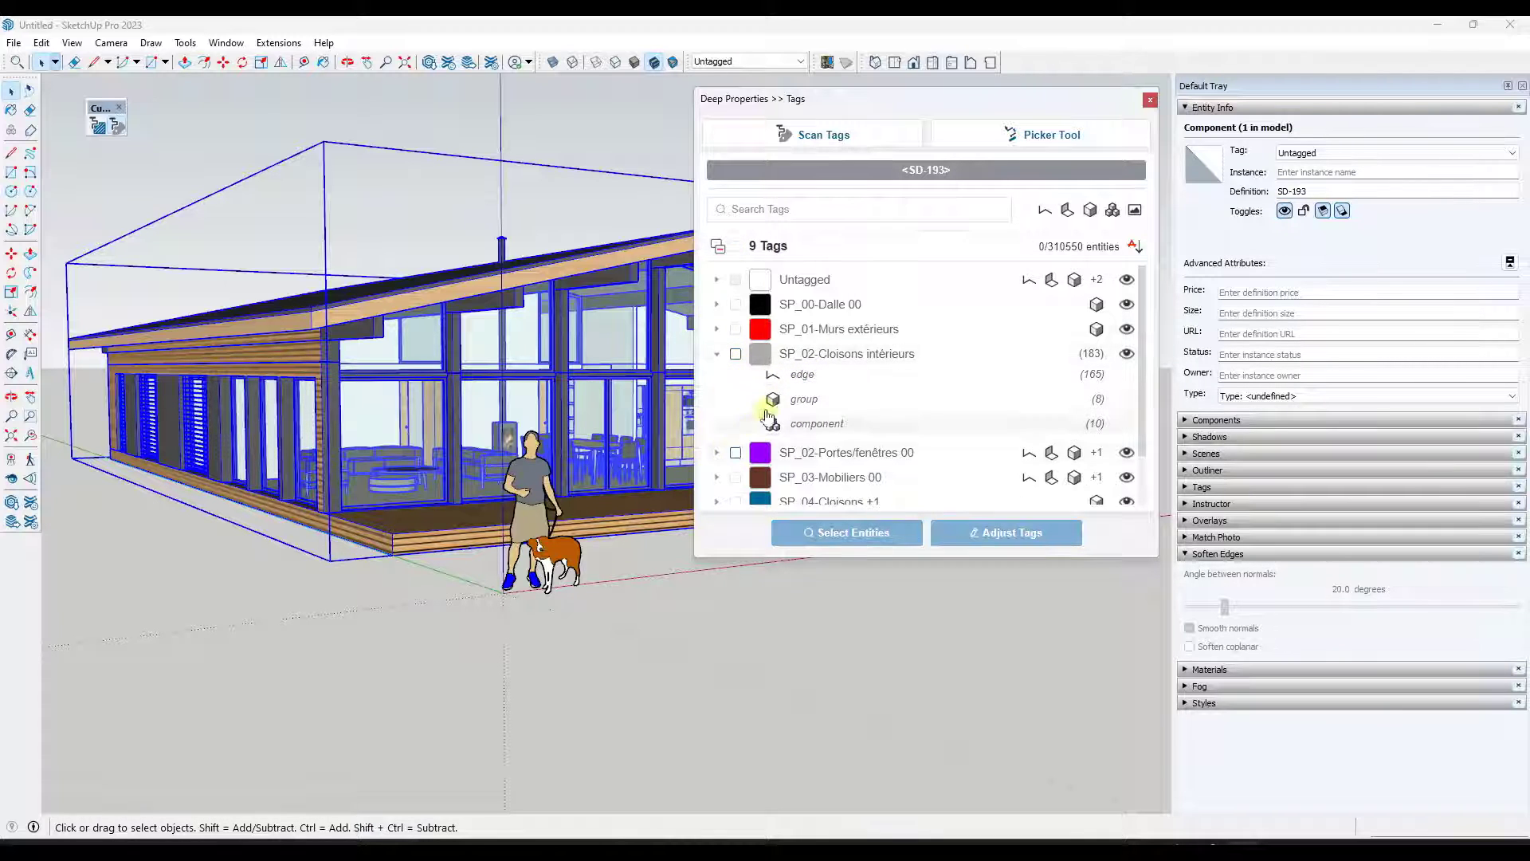
scroll(732, 435, down, 2)
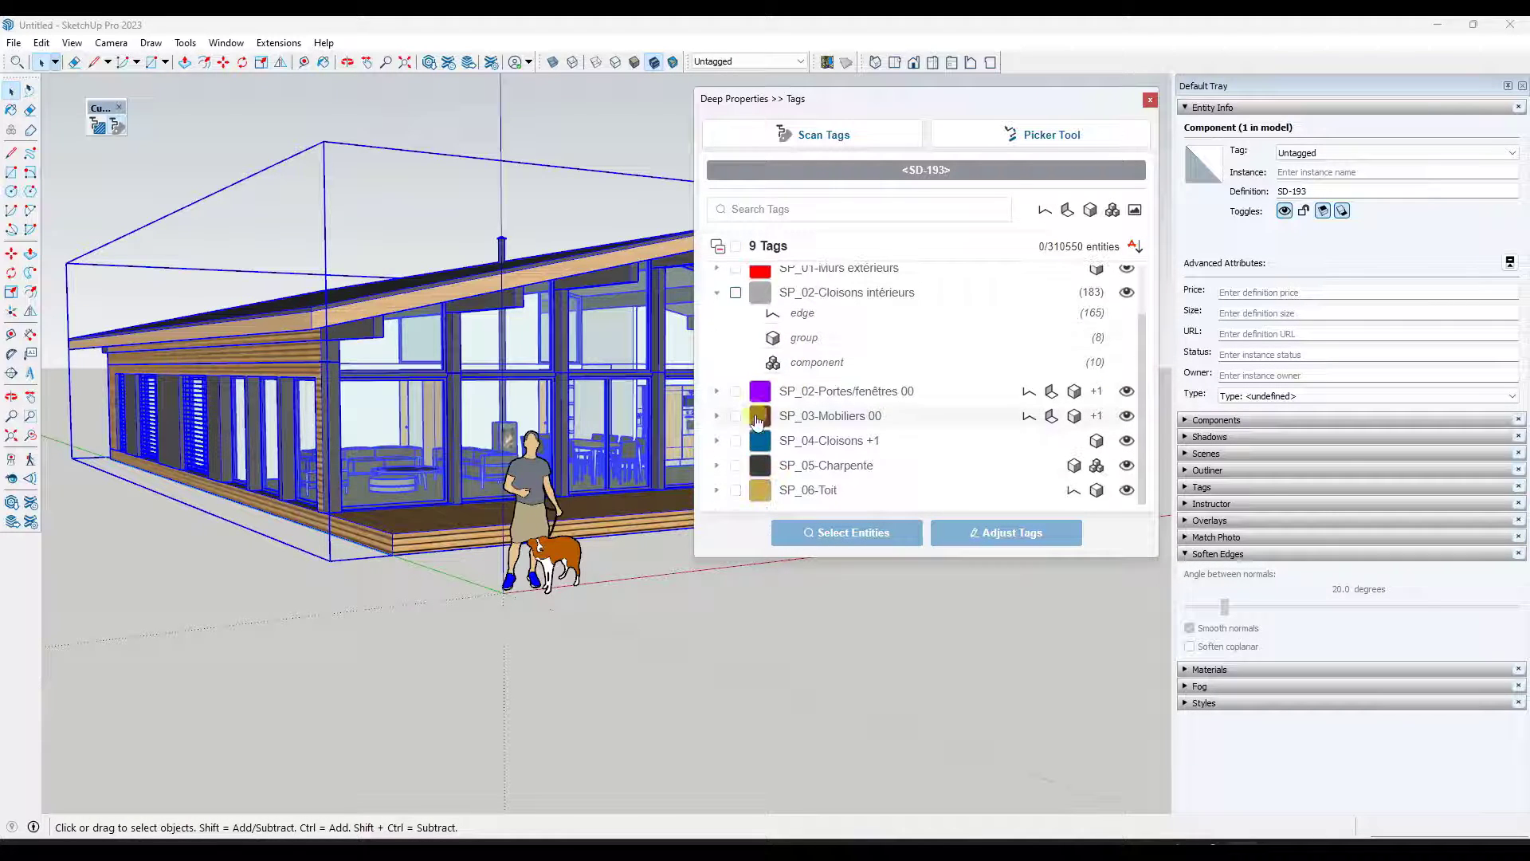
- Expand the SP_02-Portes/fenêtres 00 tag's entity breakdown and toggle the SP_06-Toit and SP_05-Charpente tags' visibility off and on
click(717, 391)
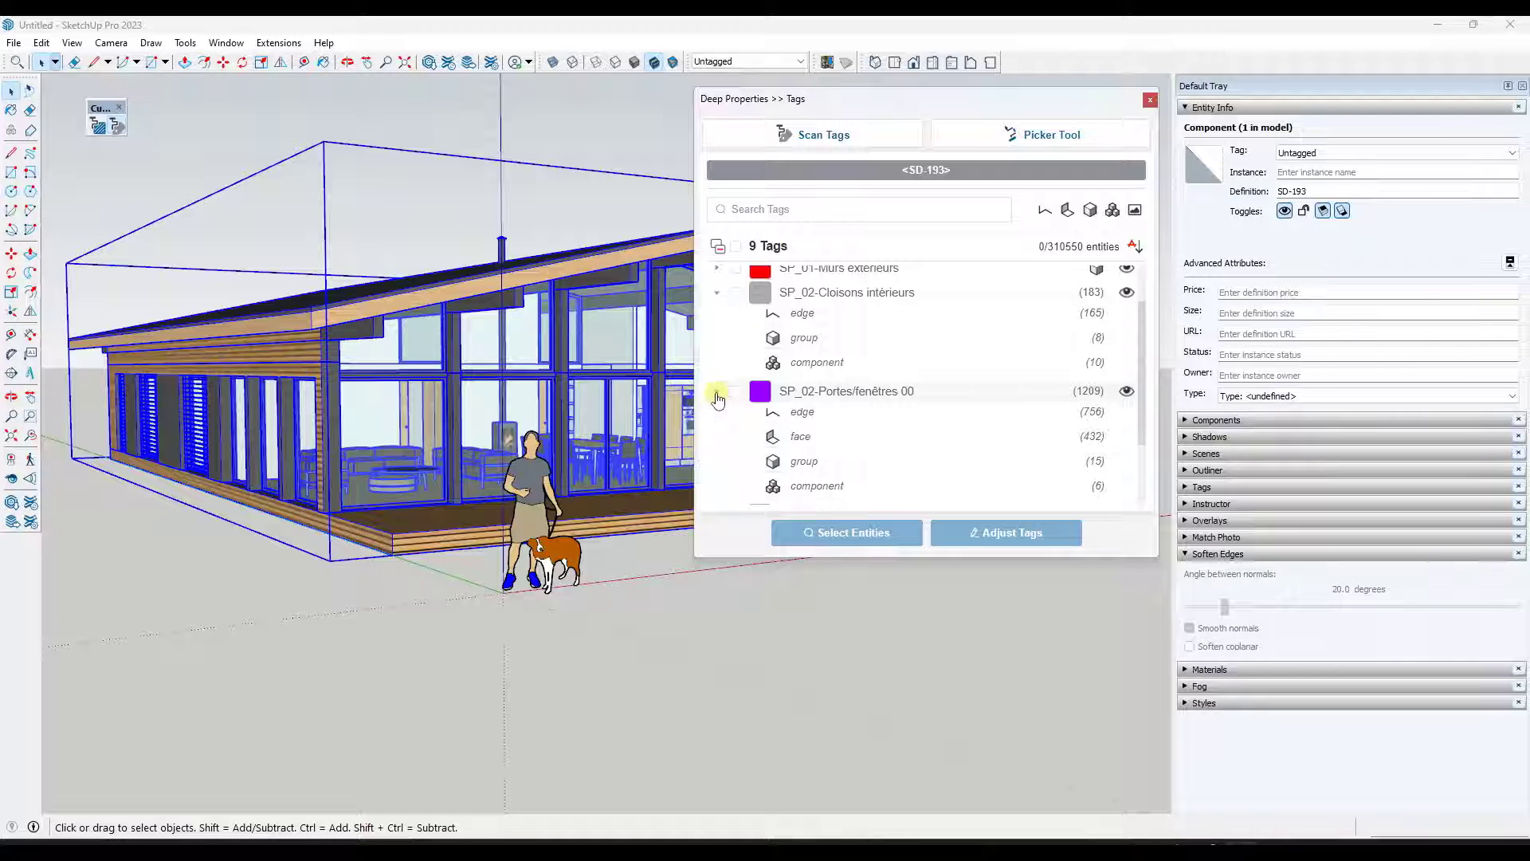
click(716, 391)
scroll(882, 366, up, 2)
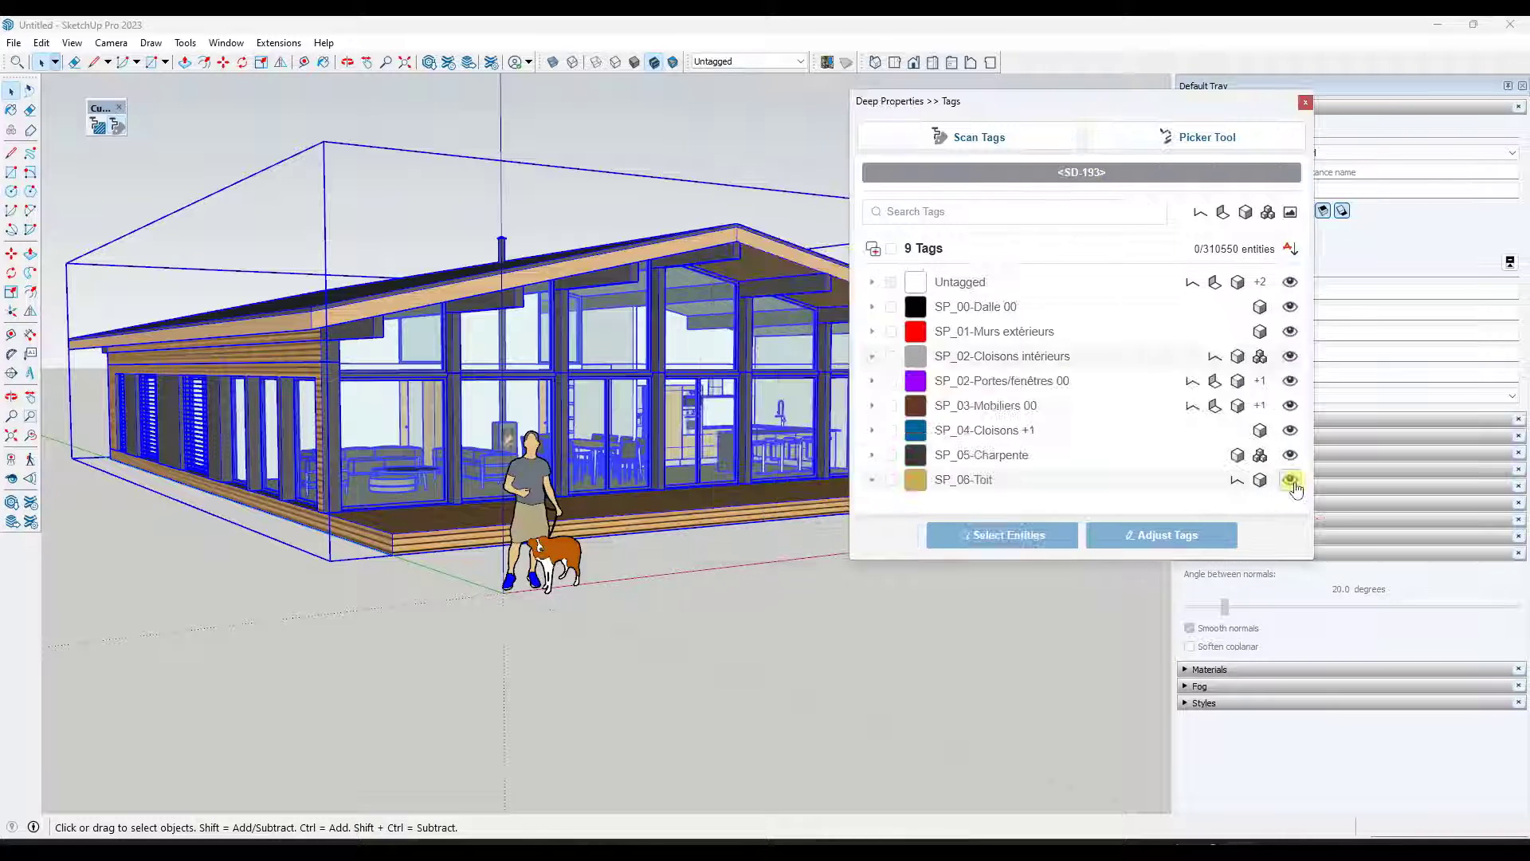
click(1292, 480)
click(1292, 480)
click(1291, 456)
click(1291, 456)
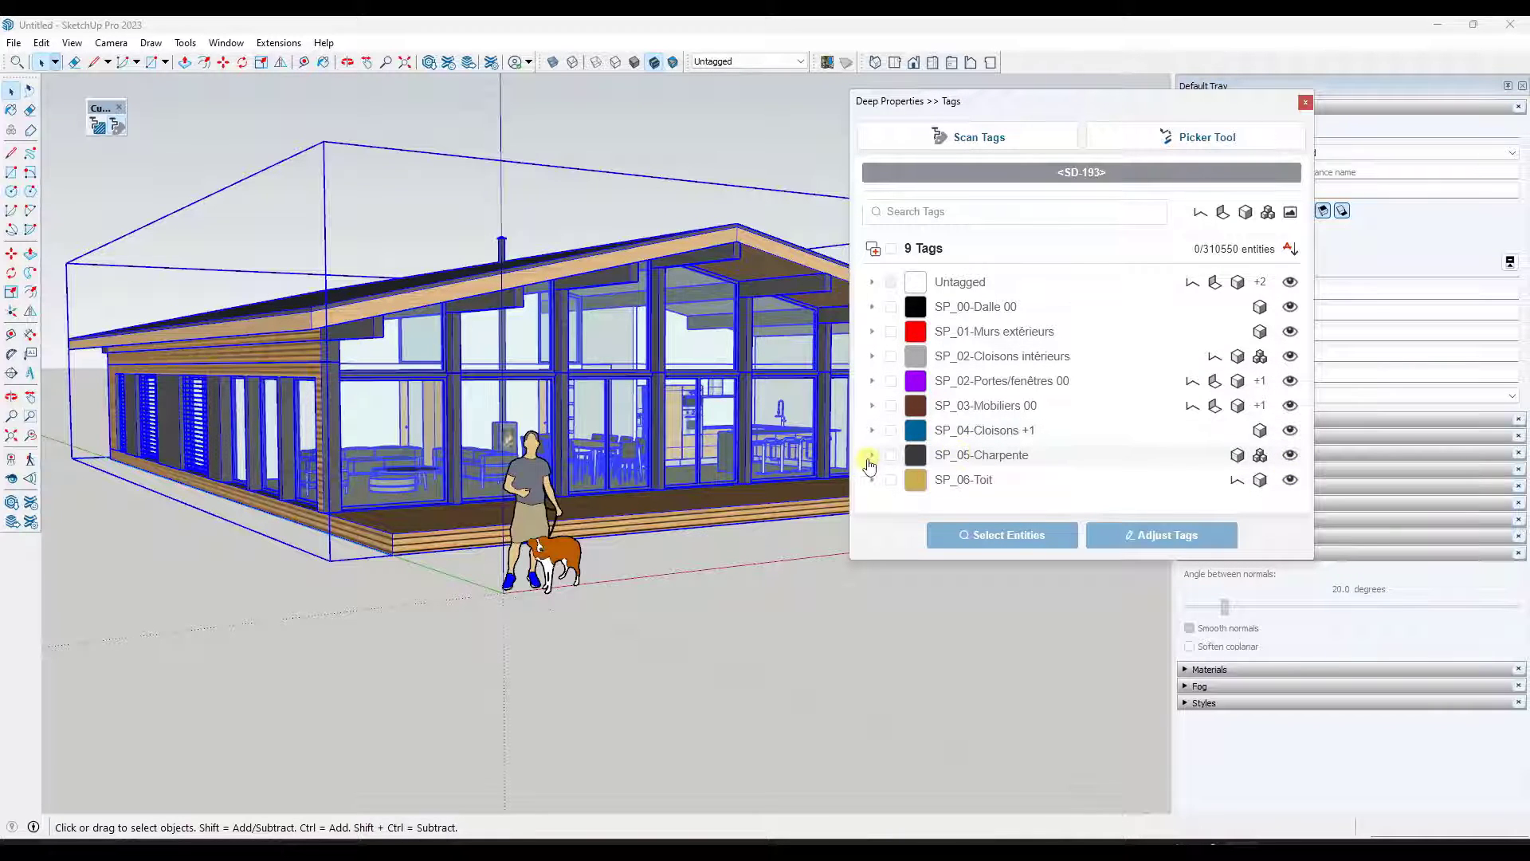
- Select all SP_05-Charpente entities and expand that tag to pick its component and group entries
click(959, 463)
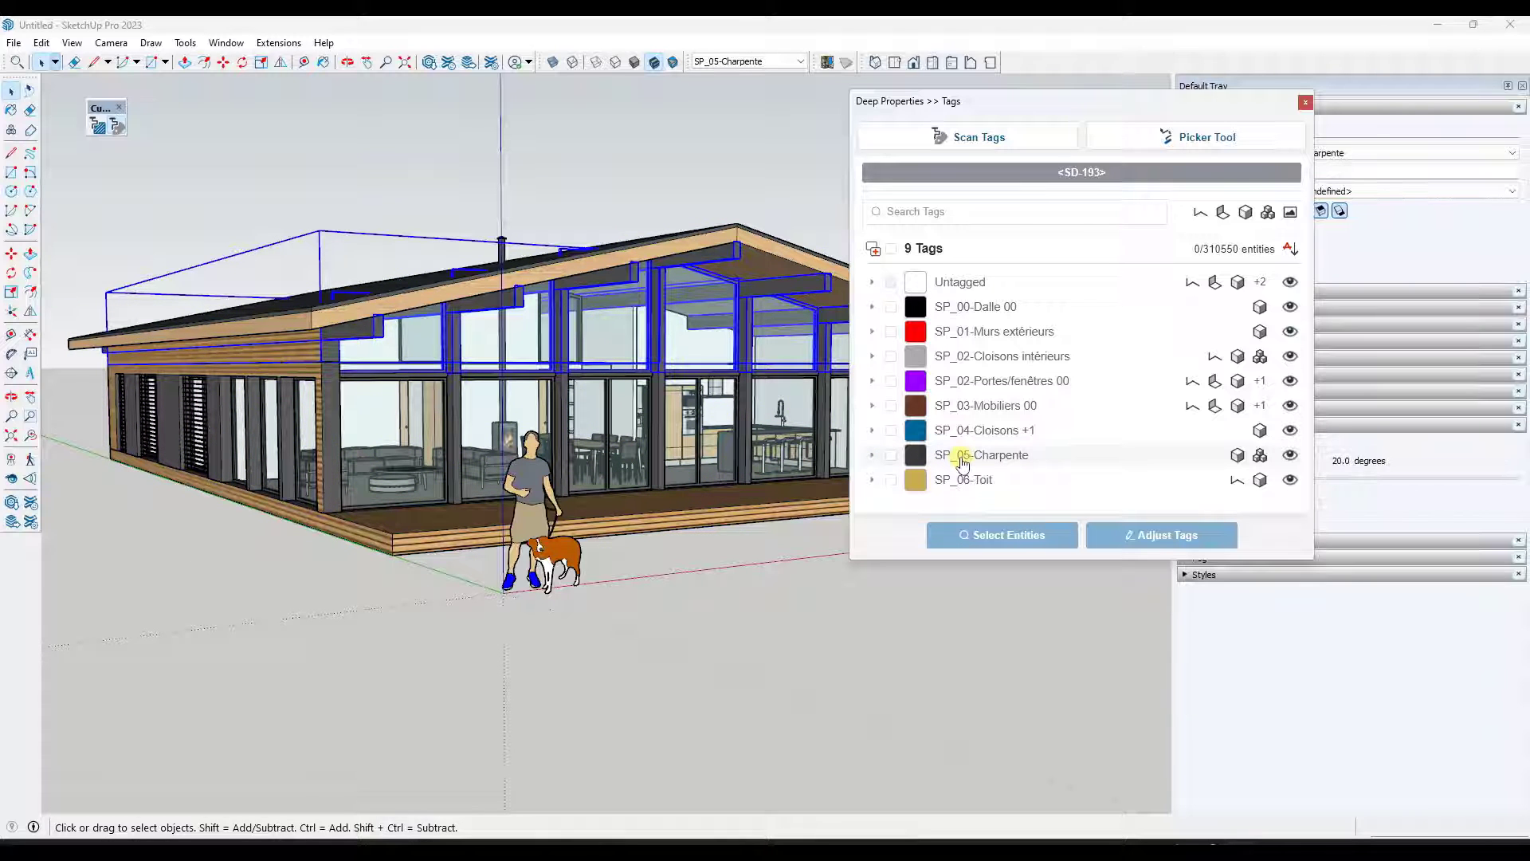
click(872, 458)
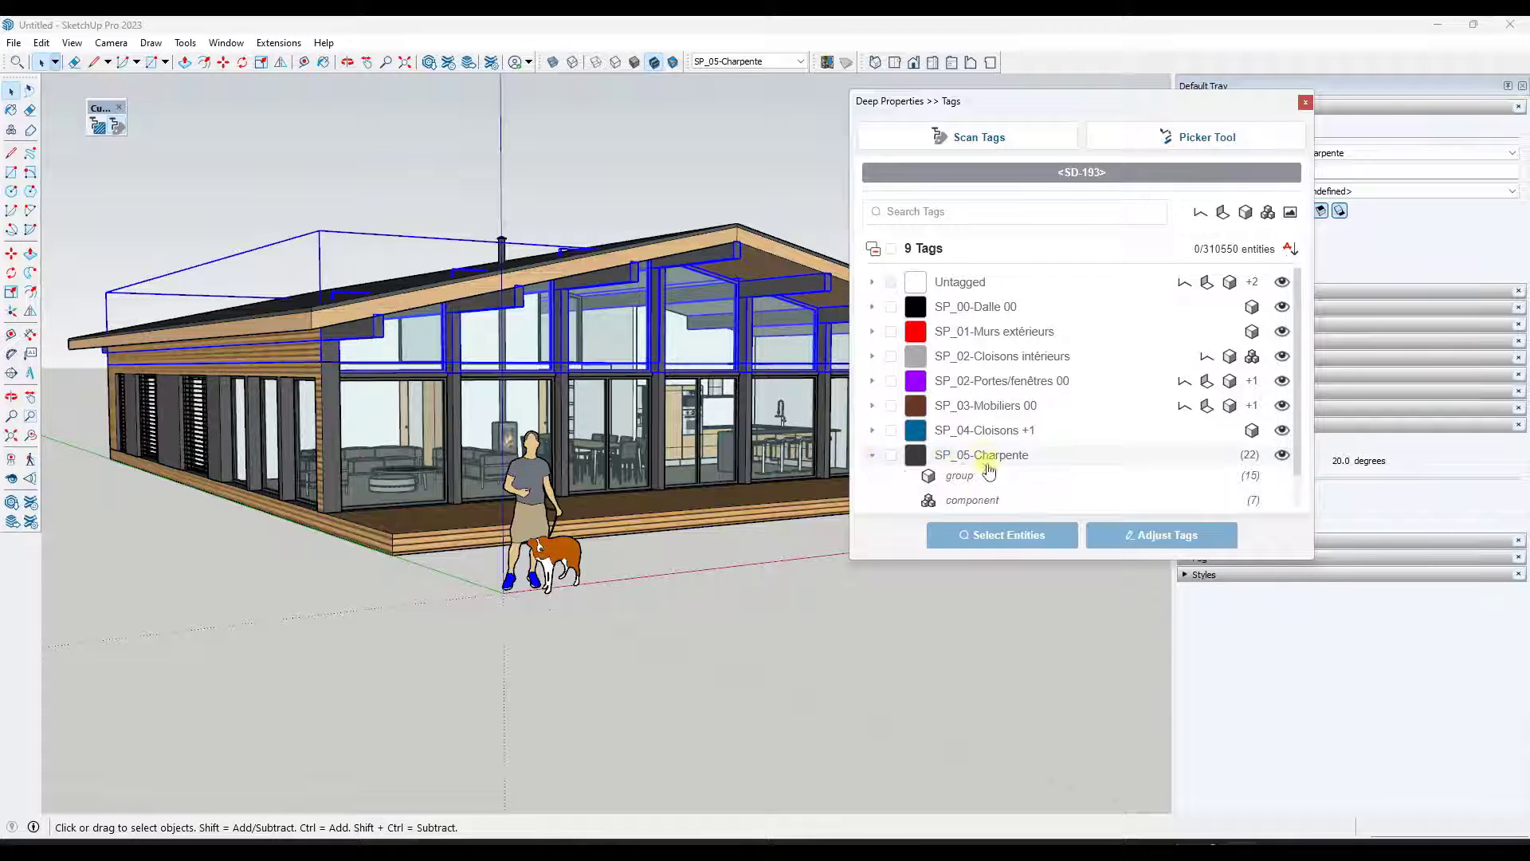
scroll(980, 446, down, 1)
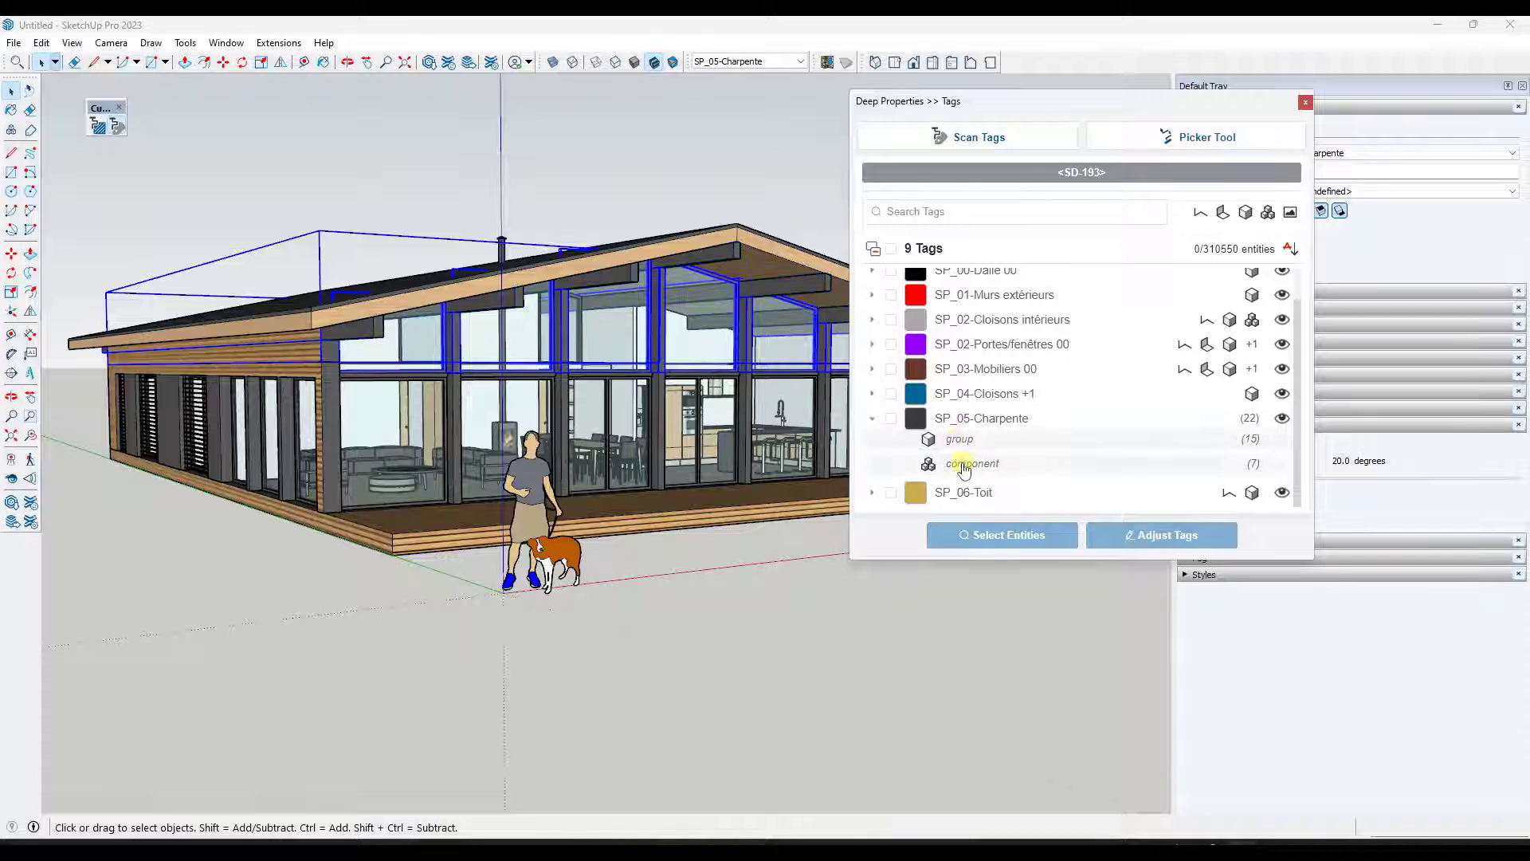
click(965, 469)
click(961, 443)
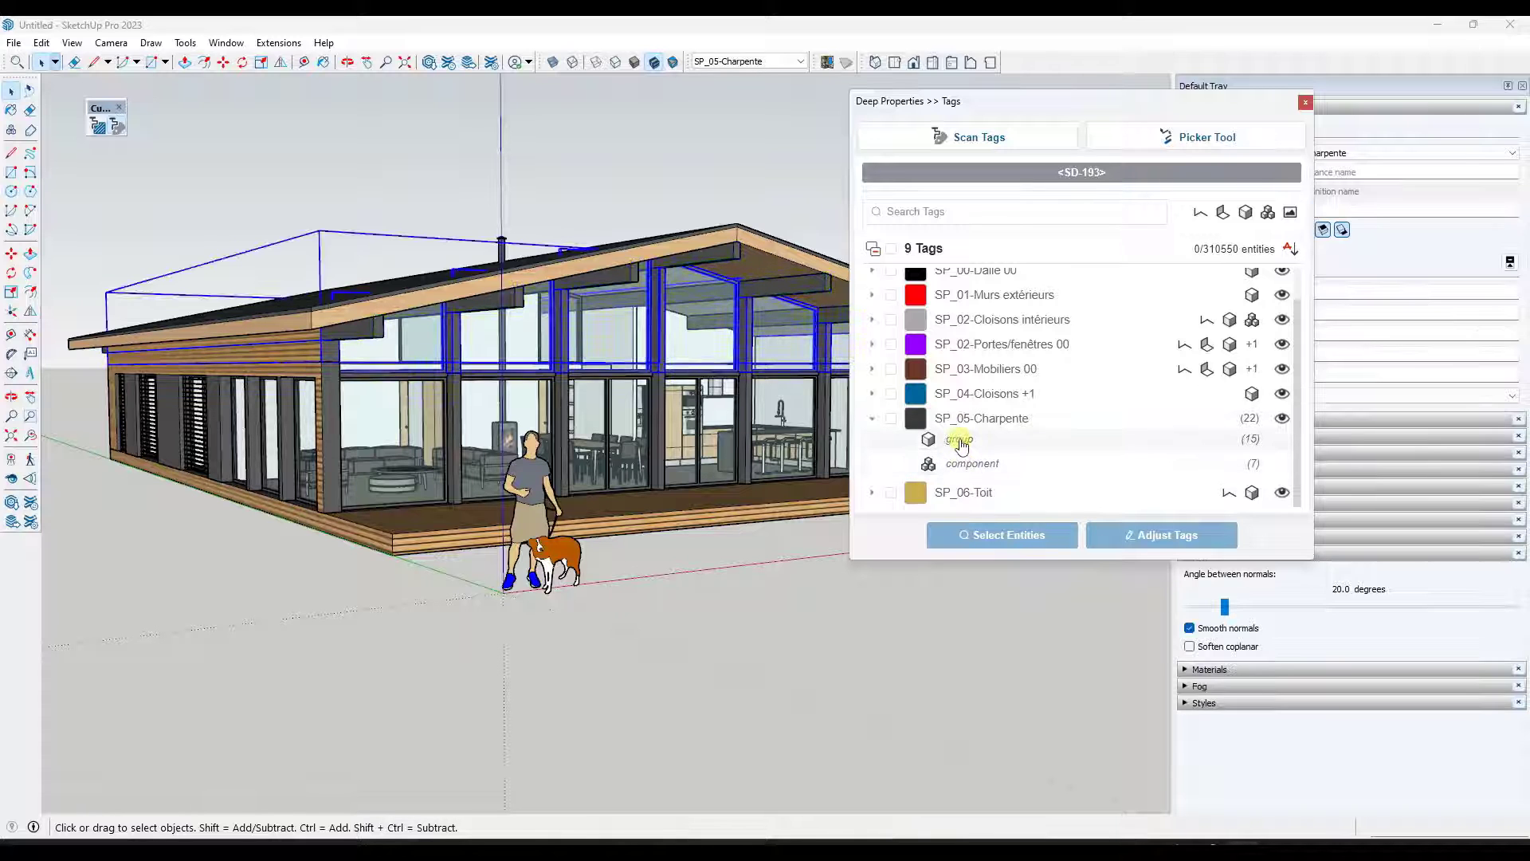
scroll(1014, 440, up, 1)
scroll(1028, 397, down, 1)
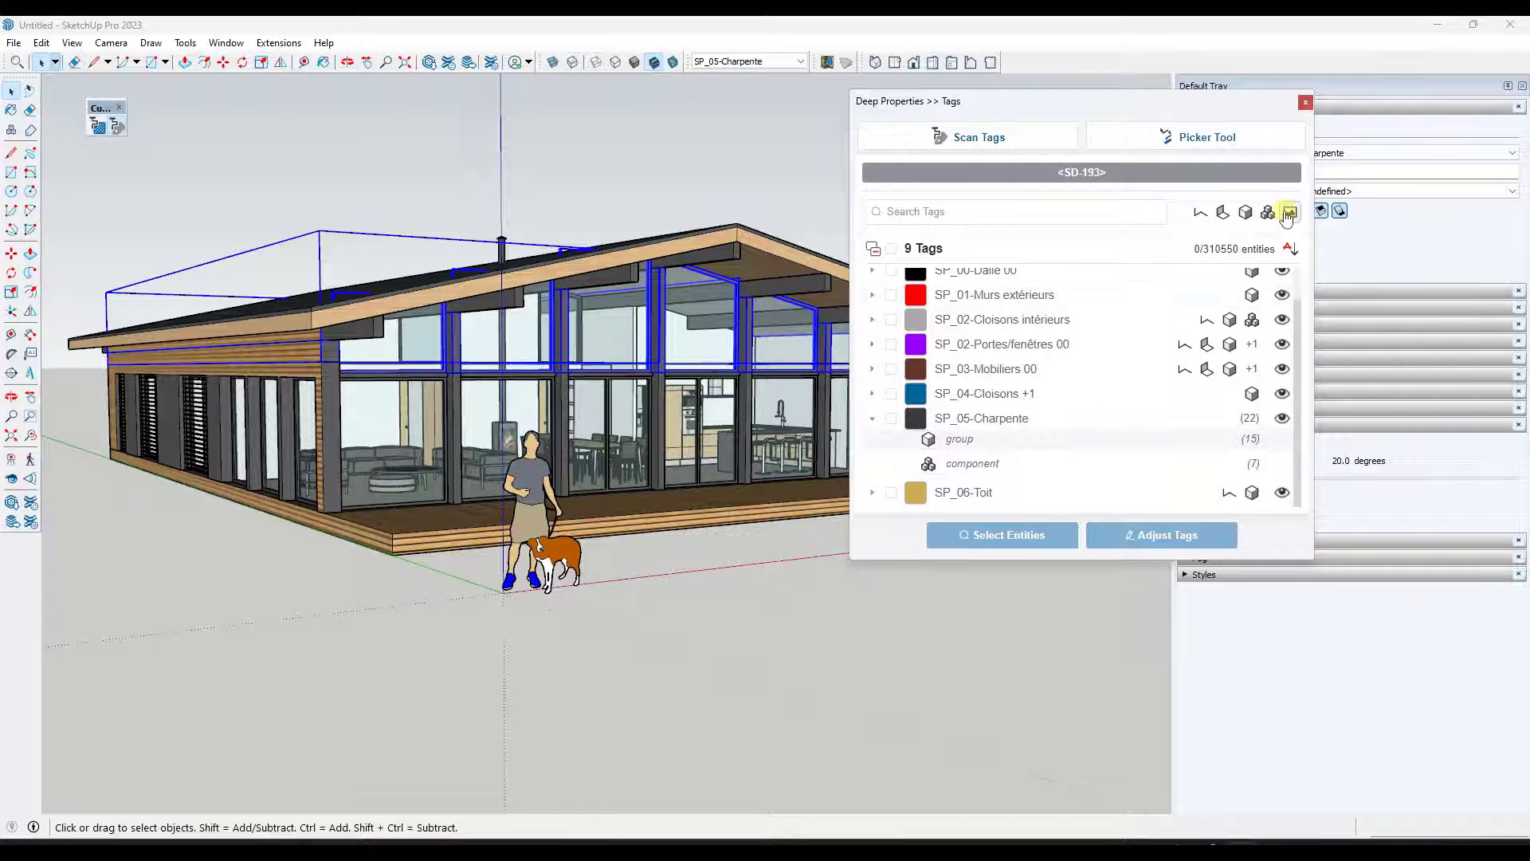
- Filter the tag list by groups, edges and faces in turn to compare which tags each entity type uses
click(1245, 213)
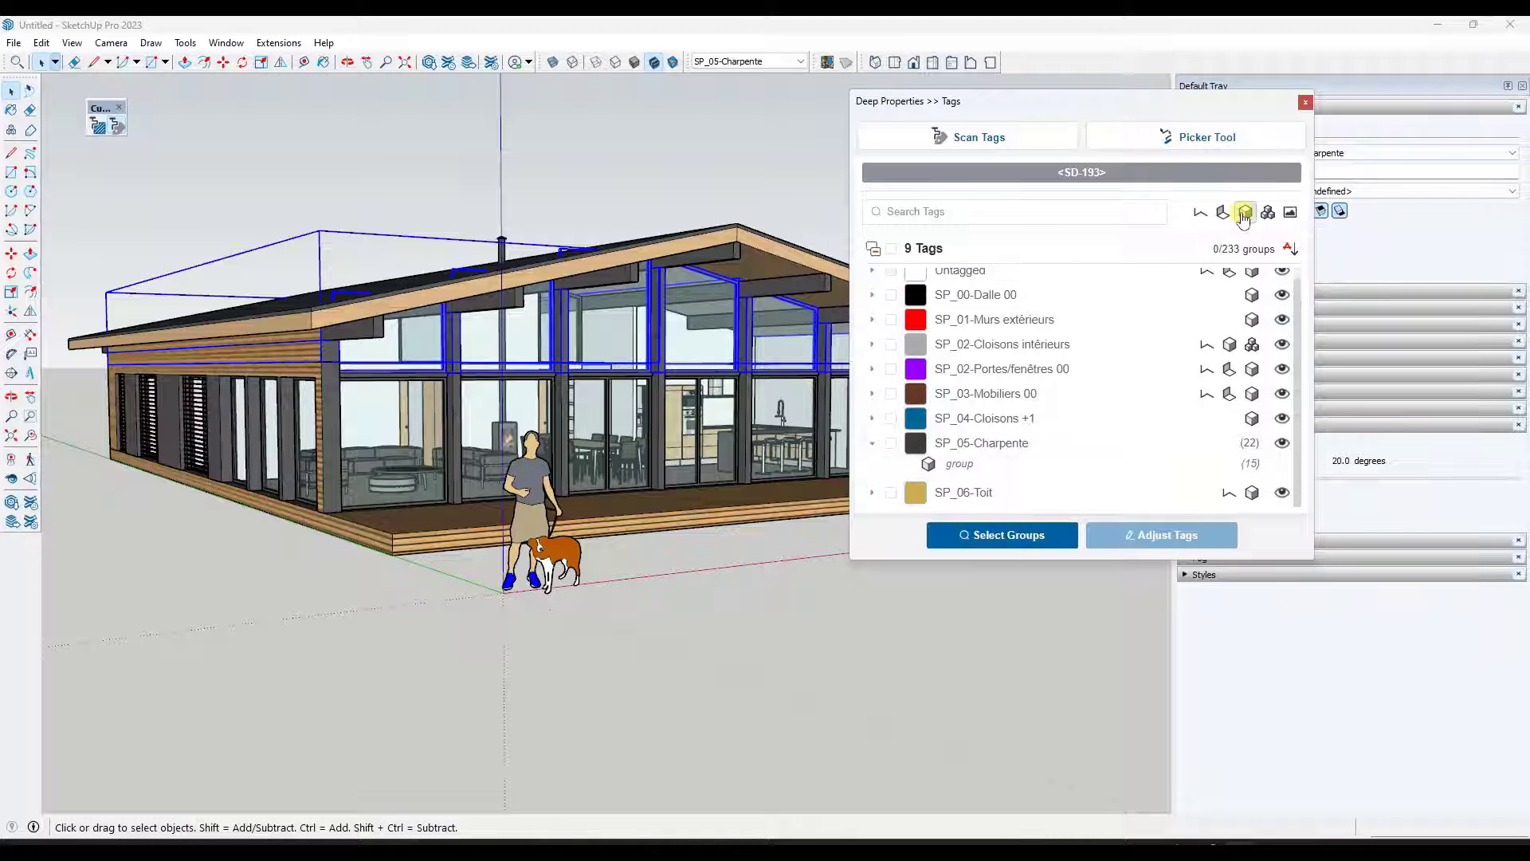
click(1246, 213)
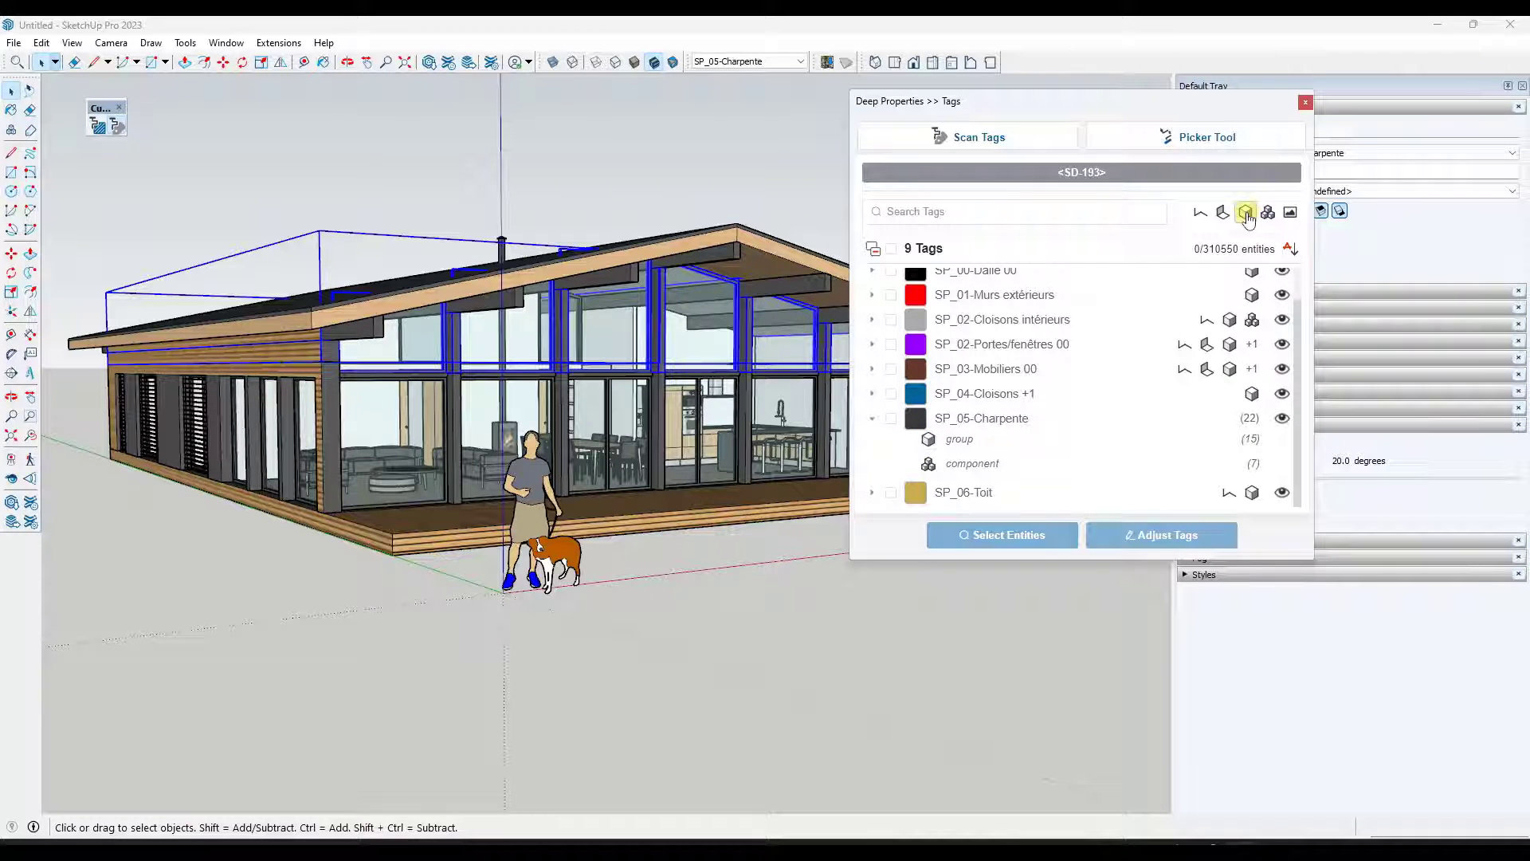
click(1201, 213)
click(1201, 213)
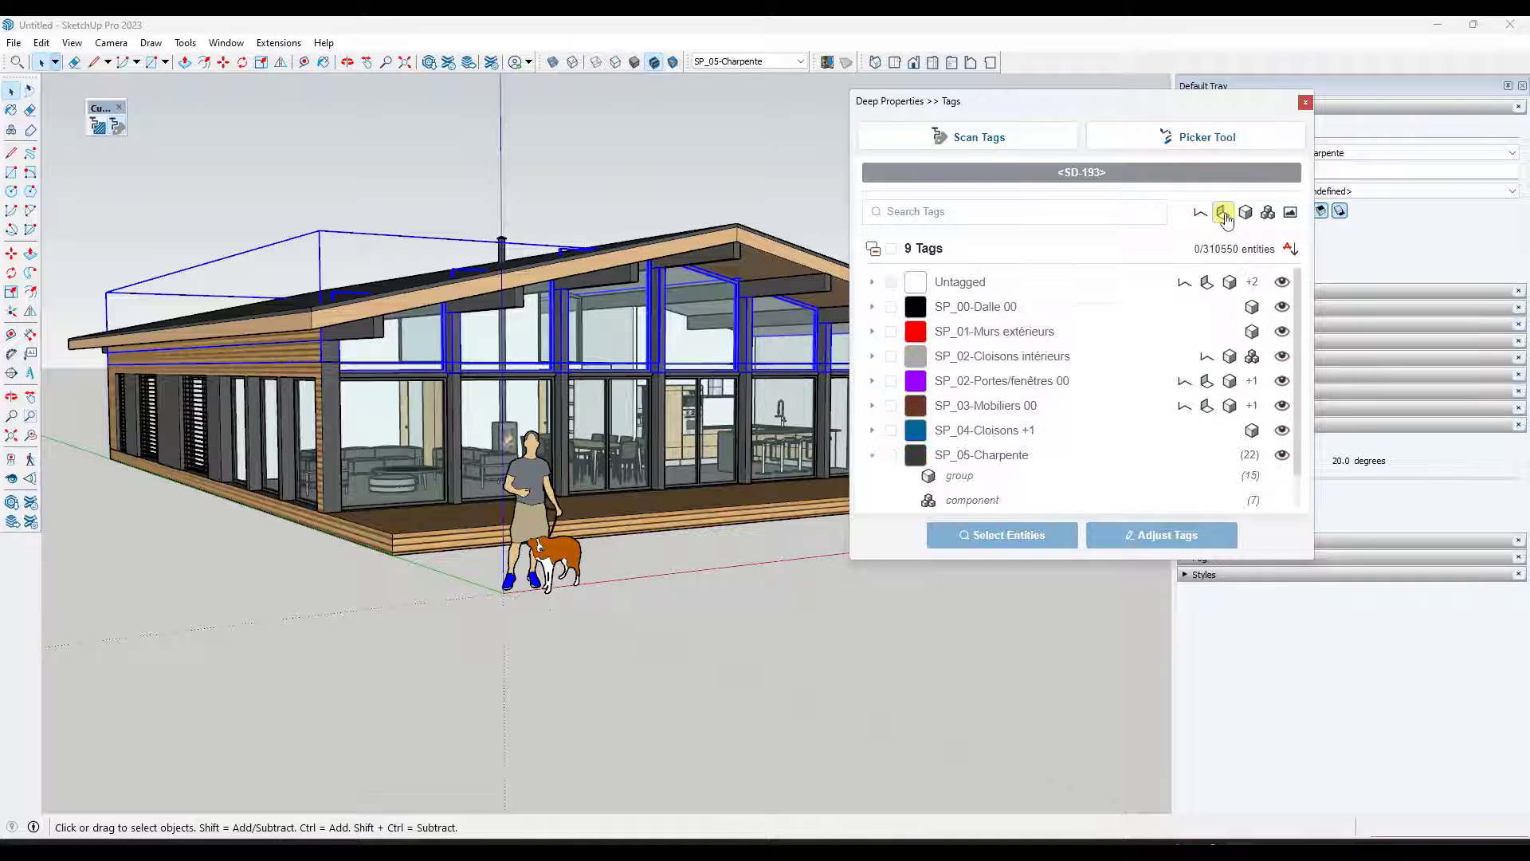
click(1223, 212)
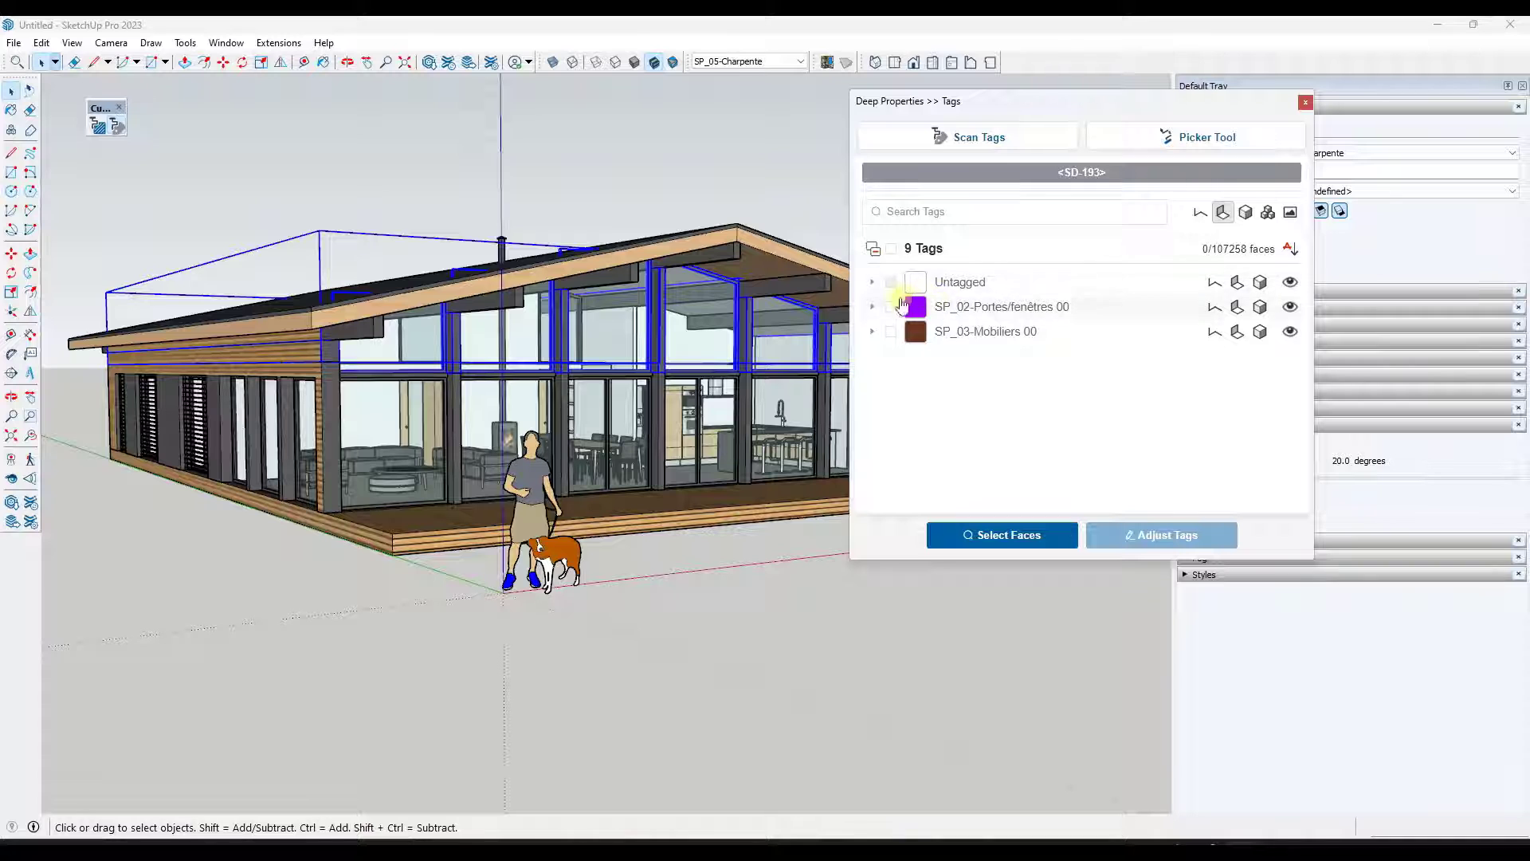
click(1246, 215)
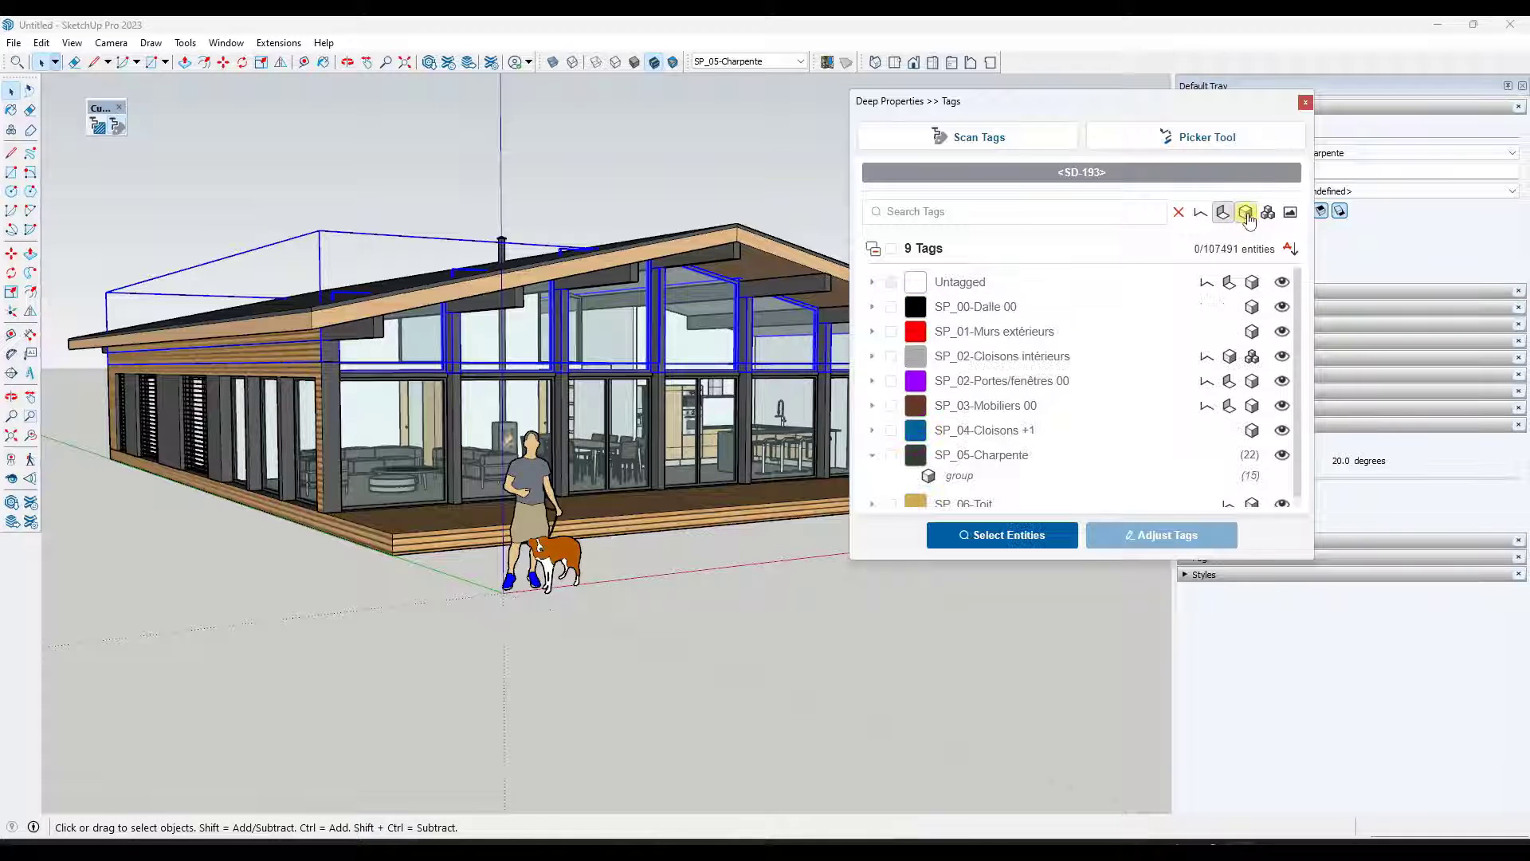
scroll(1231, 326, down, 1)
scroll(1230, 328, up, 1)
- Filter by faces, check SP_02-Portes/fenêtres 00 and SP_03-Mobiliers 00, and reassign their faces to Untagged
click(1228, 212)
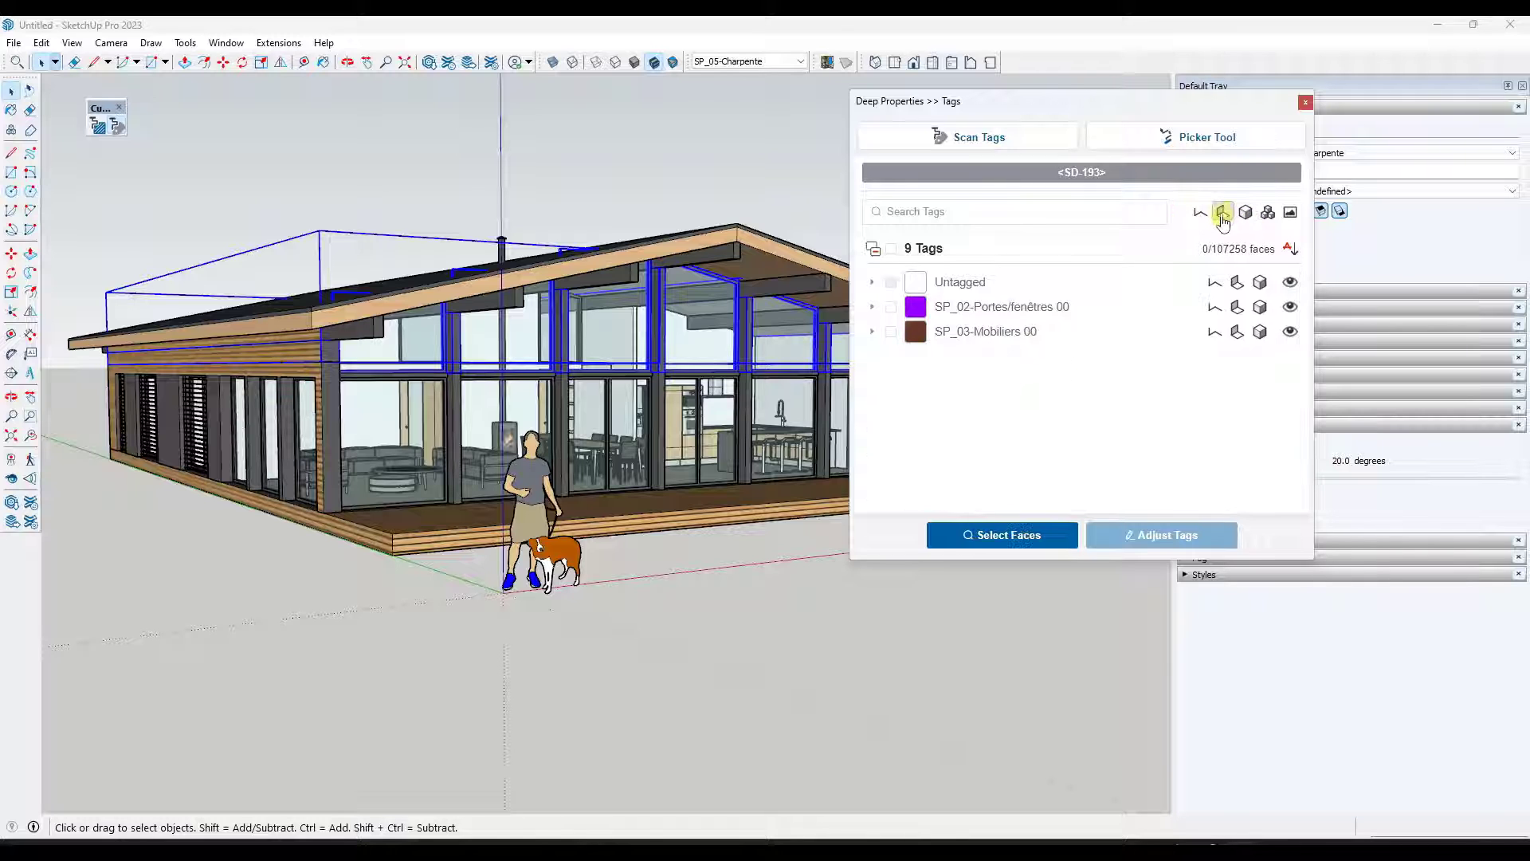
click(1224, 213)
click(1223, 213)
click(874, 308)
click(876, 310)
click(891, 307)
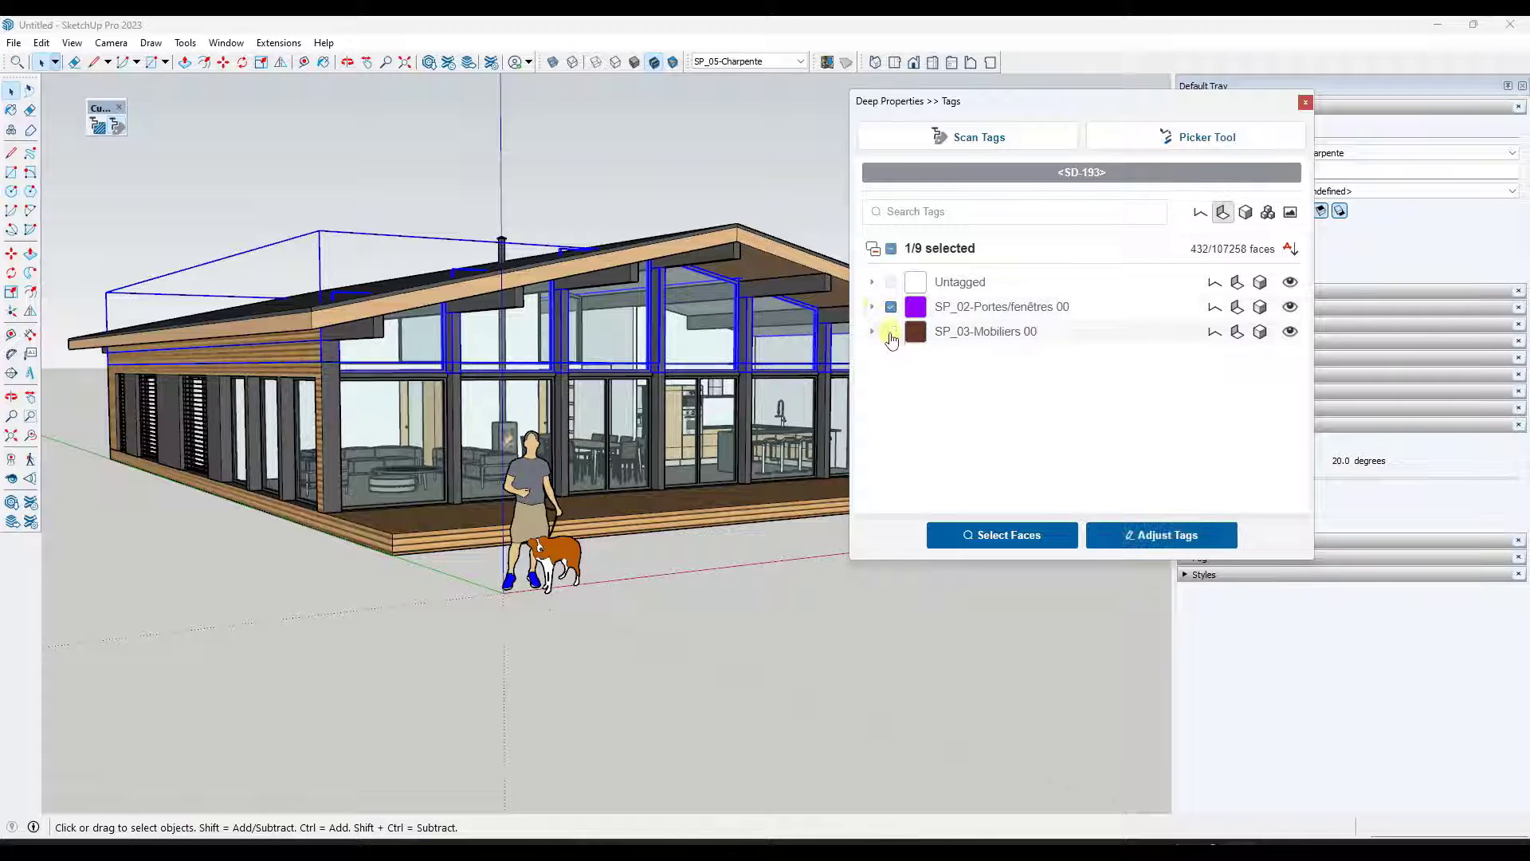
click(891, 333)
click(1171, 536)
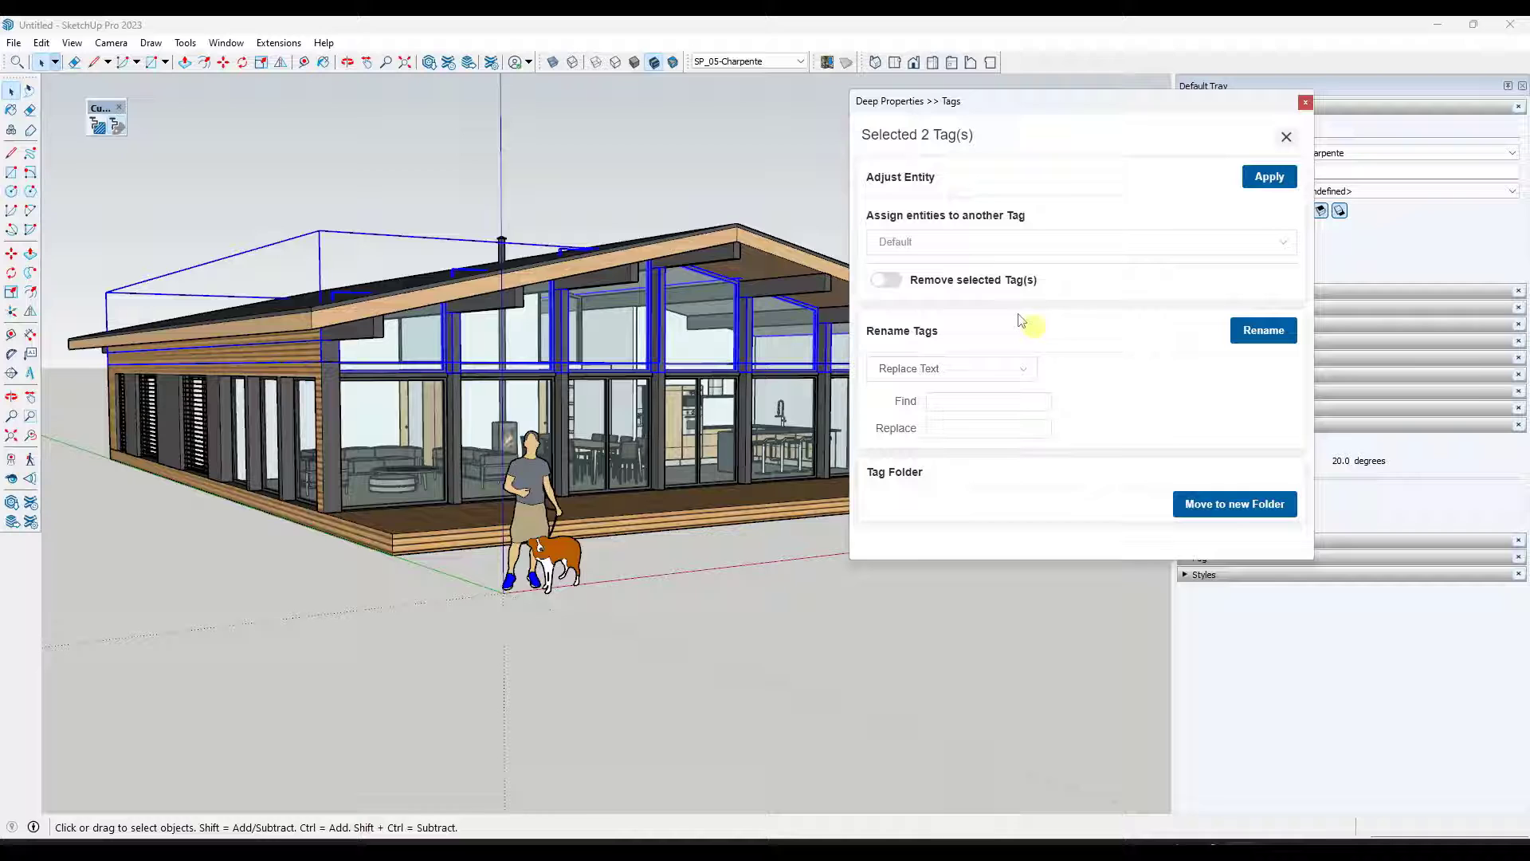
click(935, 242)
click(901, 278)
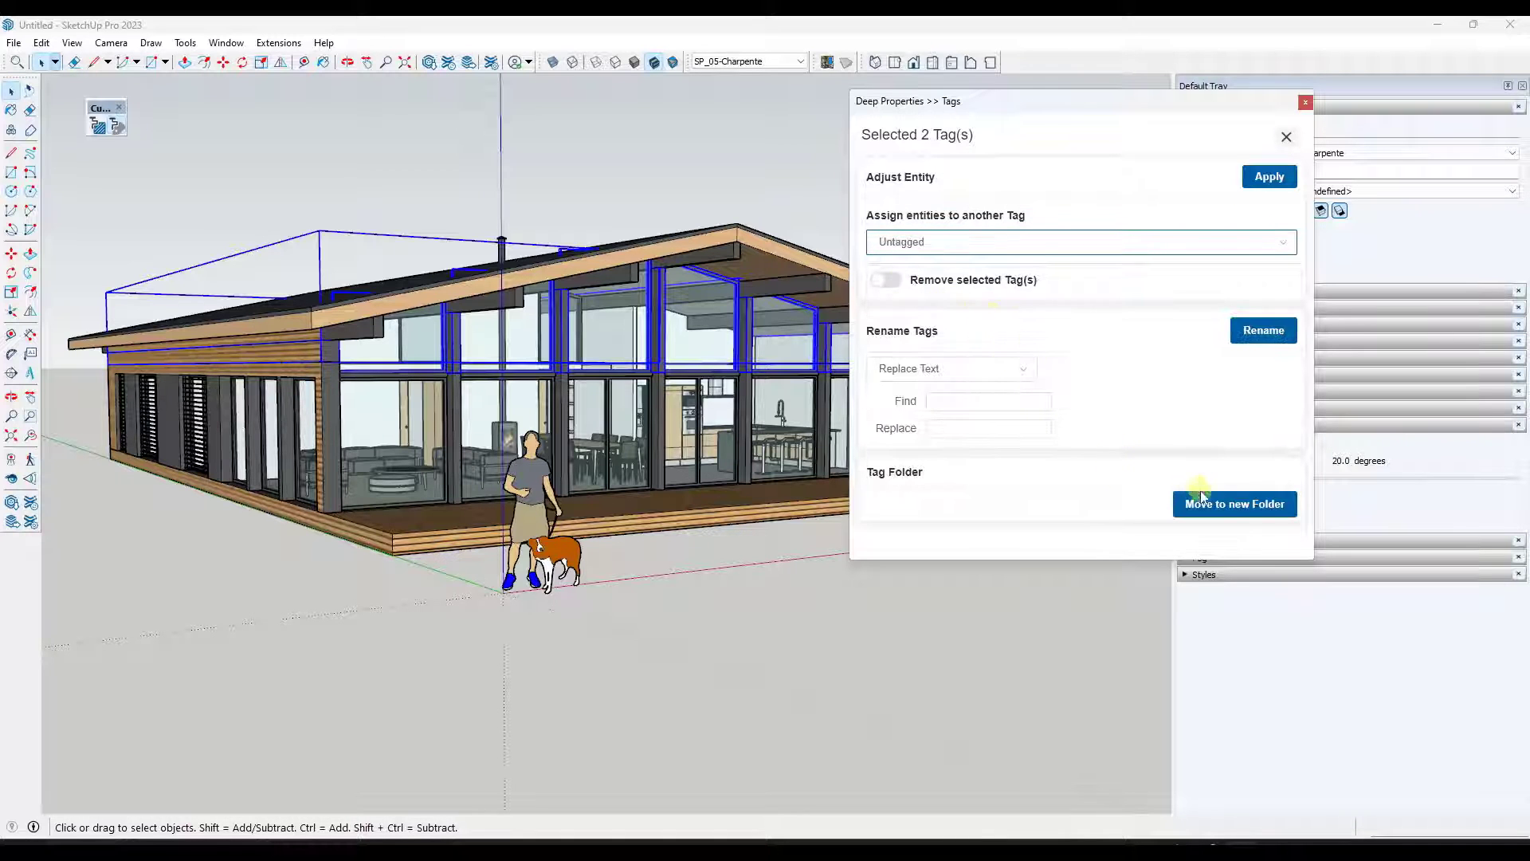
click(1267, 177)
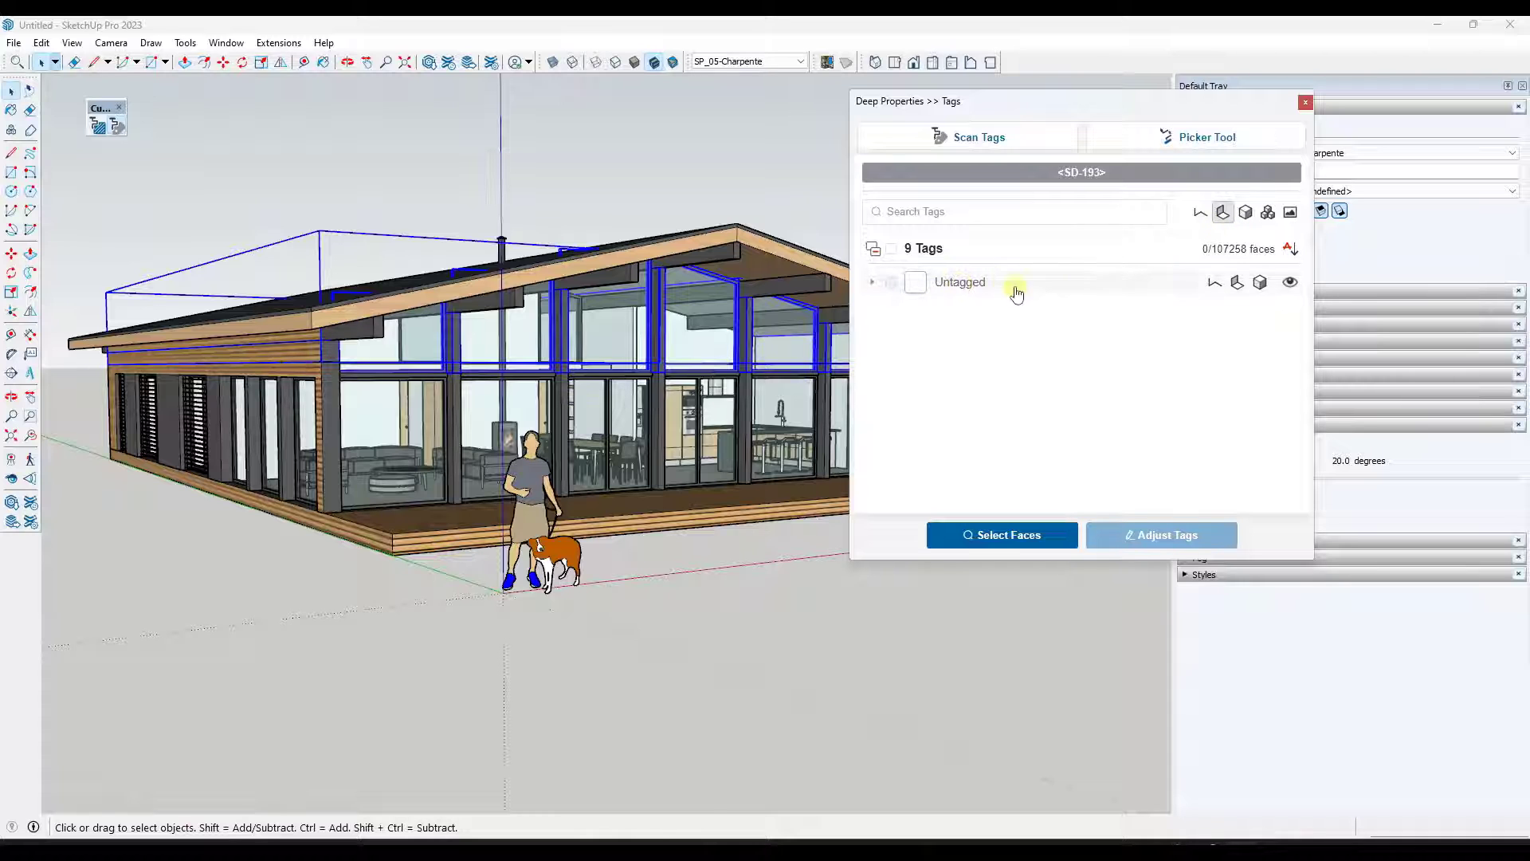
- Clear the face filter and toggle the SP_01-Murs extérieurs and SP_02-Portes/fenêtres 00 tags' visibility off and on
click(1222, 213)
click(872, 456)
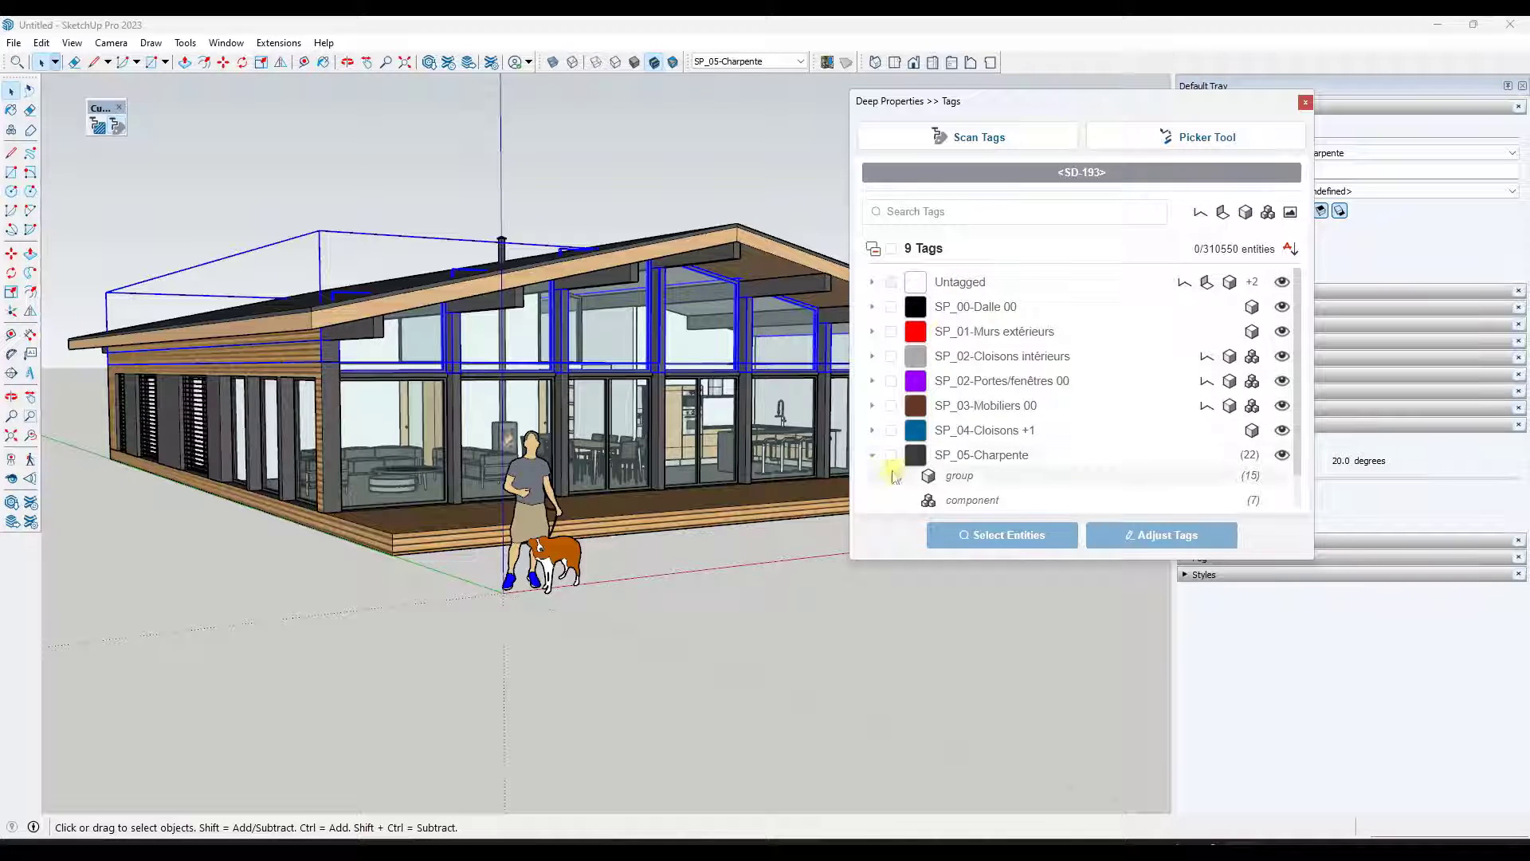
click(873, 459)
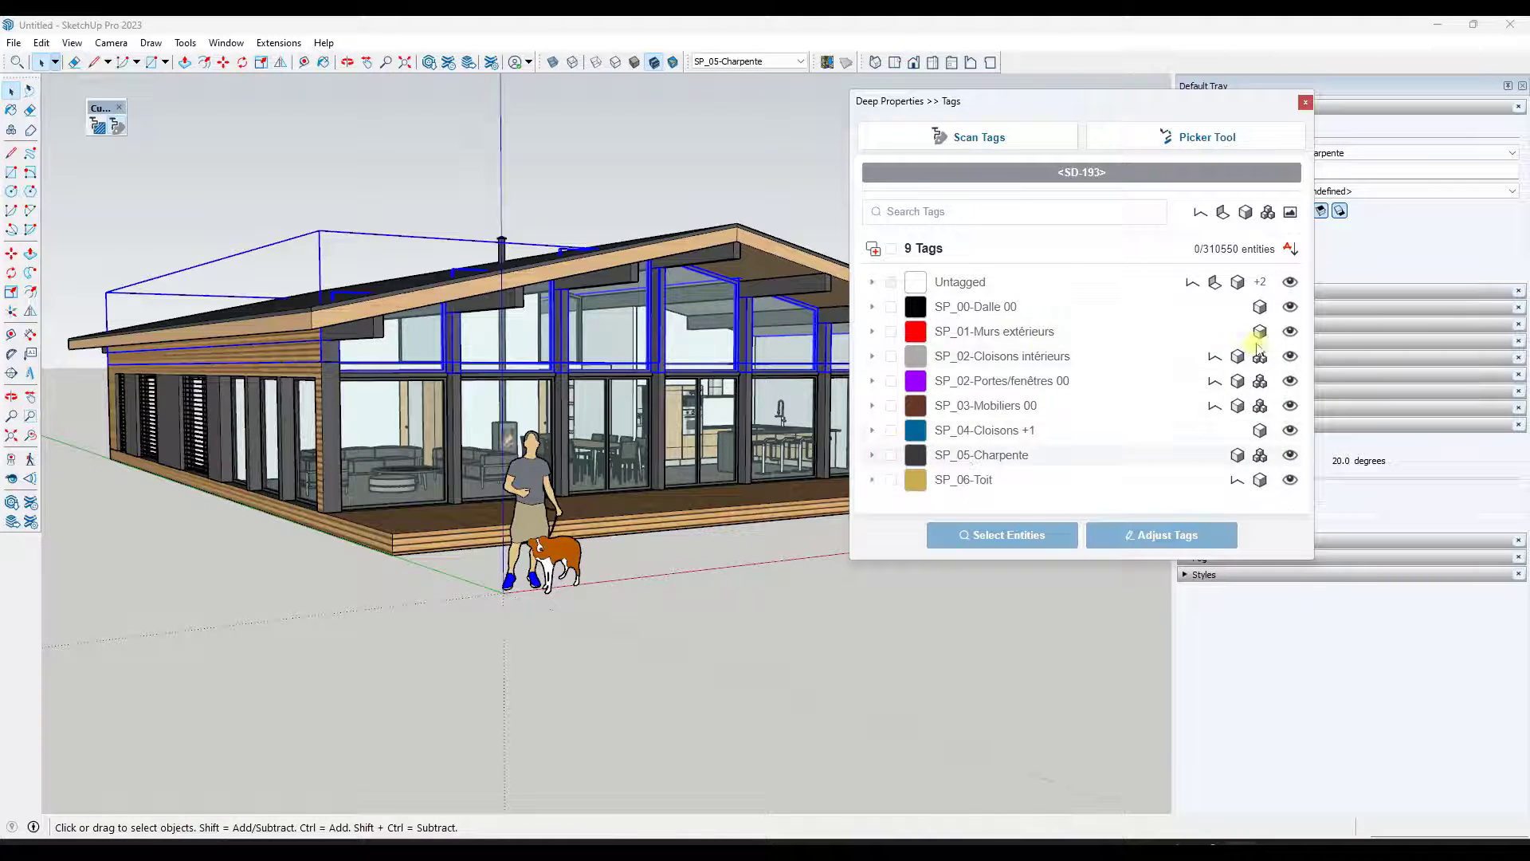
click(1287, 360)
click(1288, 360)
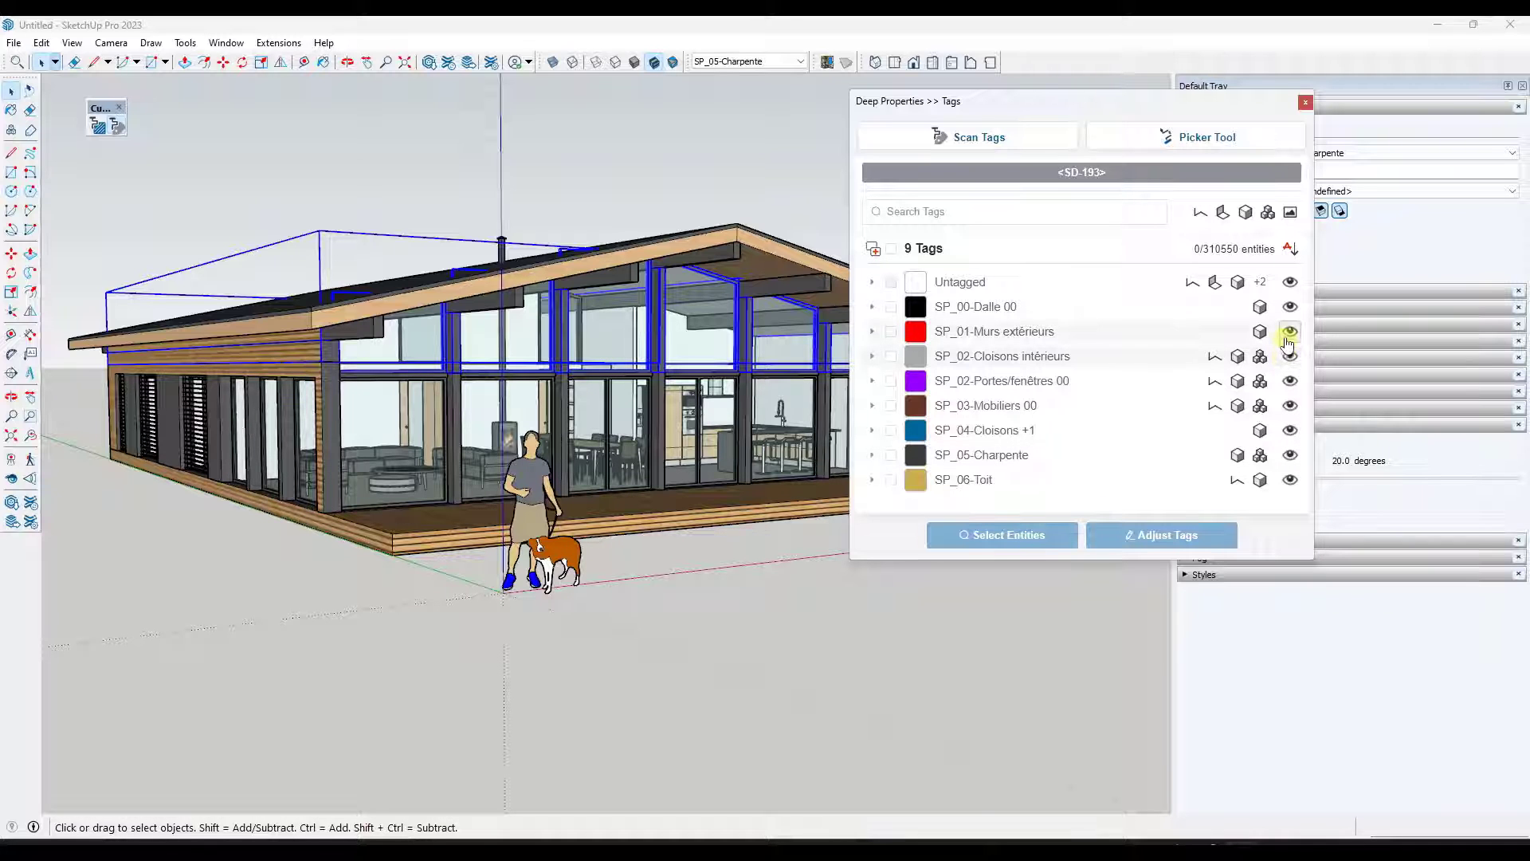
click(1289, 381)
click(1289, 382)
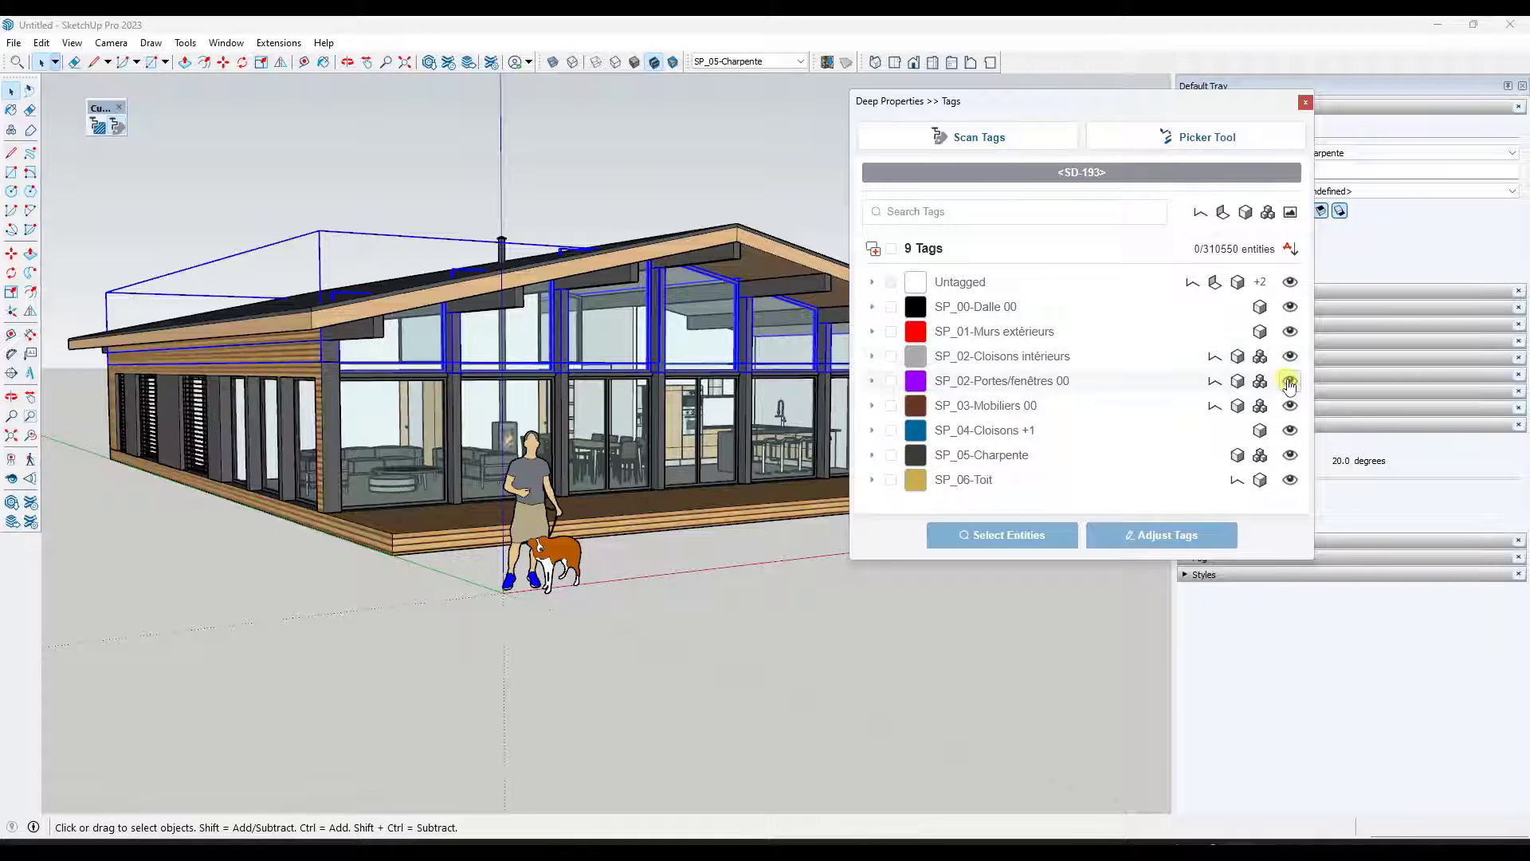
- Filter by edges, check SP_02-Cloisons intérieurs, SP_02-Portes/fenêtres 00, SP_03-Mobiliers 00 and SP_06-Toit, and reassign their edges to Untagged
click(1200, 212)
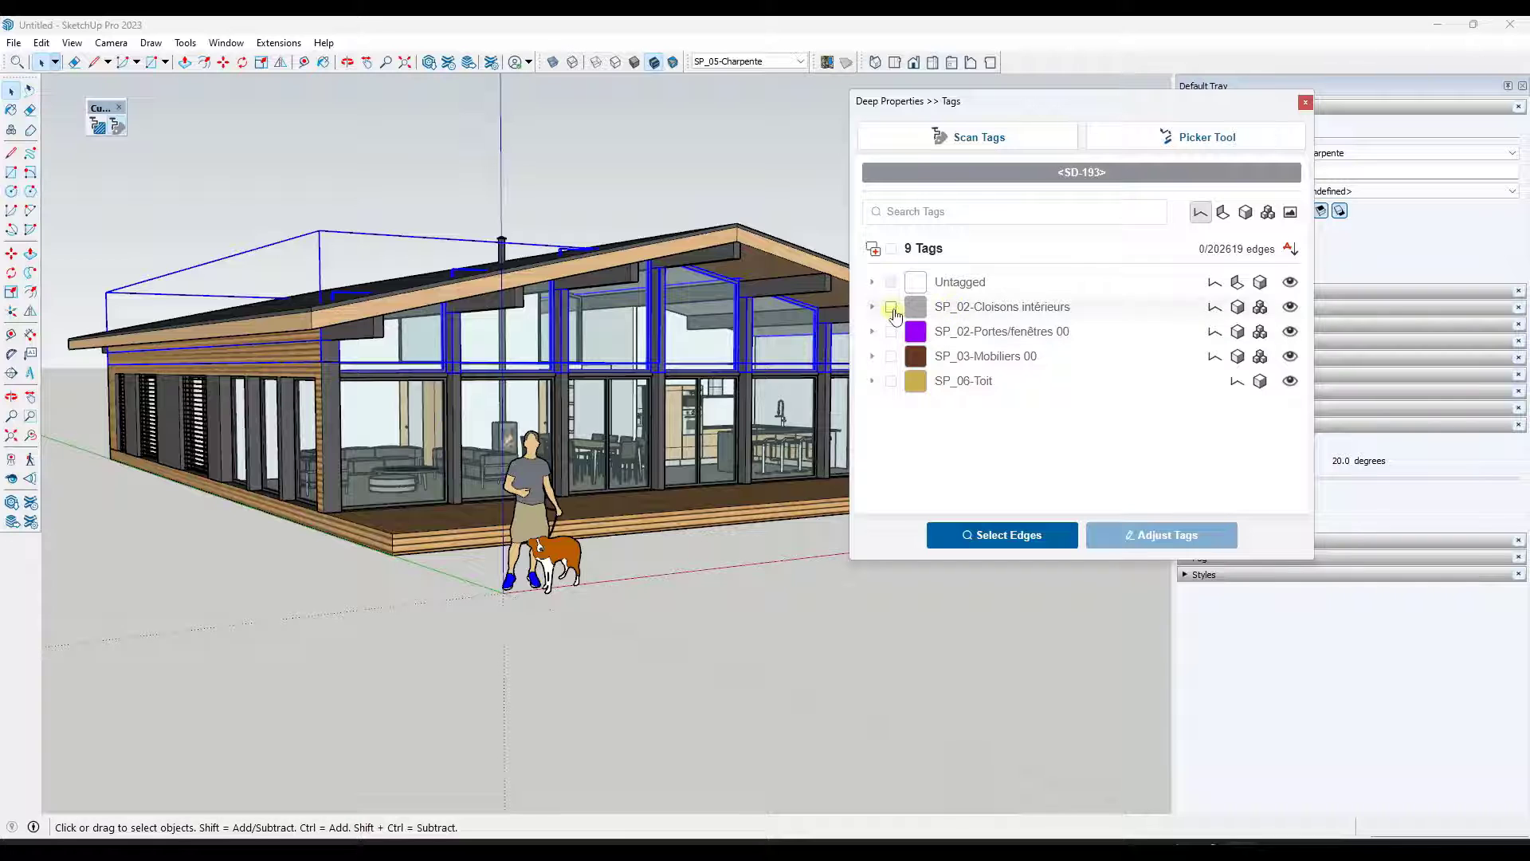
click(891, 307)
click(891, 332)
click(891, 357)
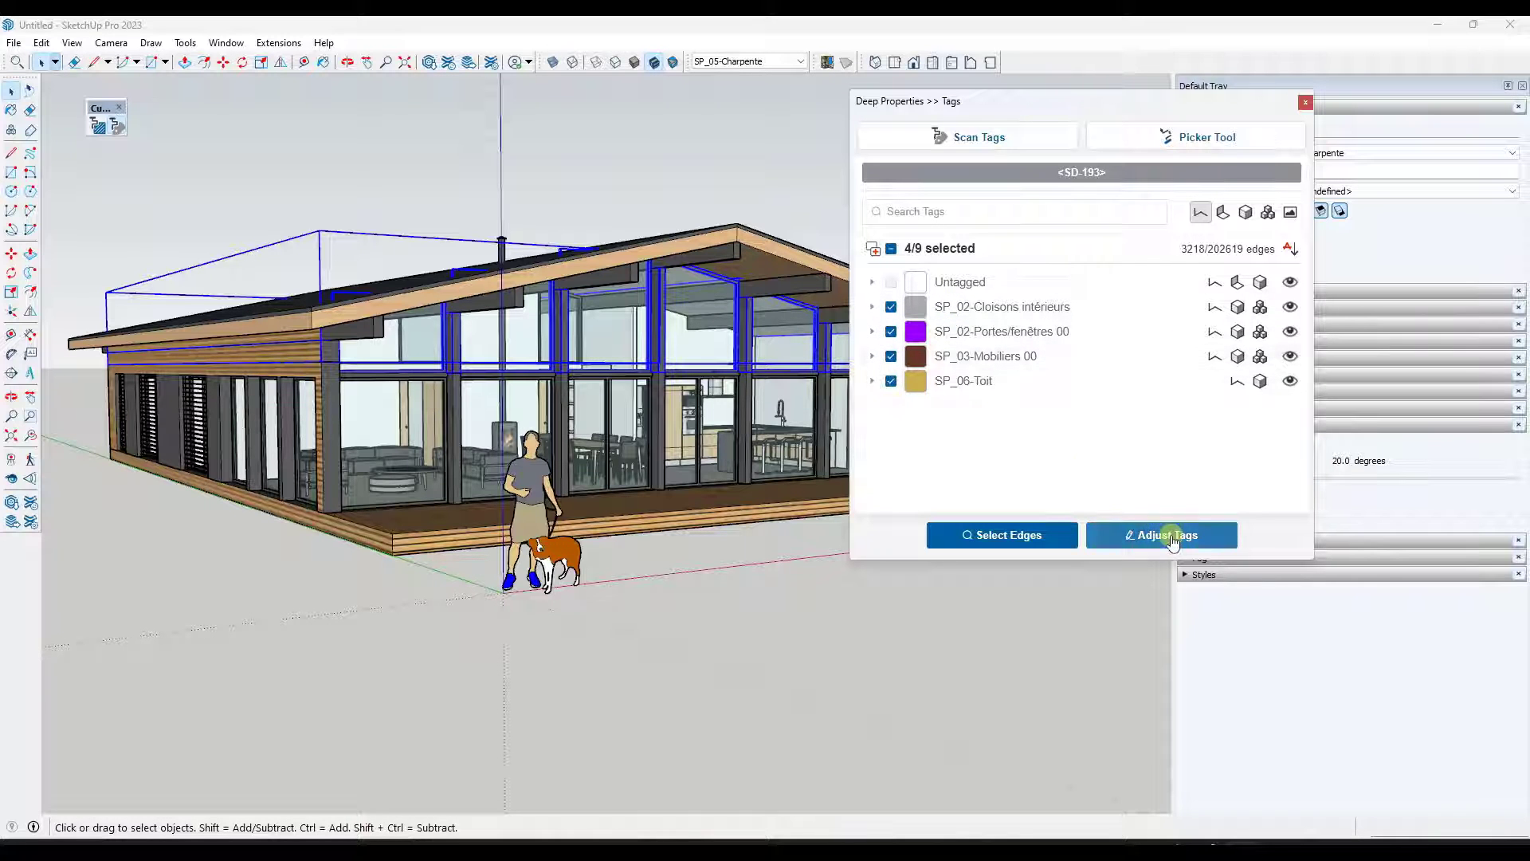
click(1161, 534)
click(946, 242)
click(914, 287)
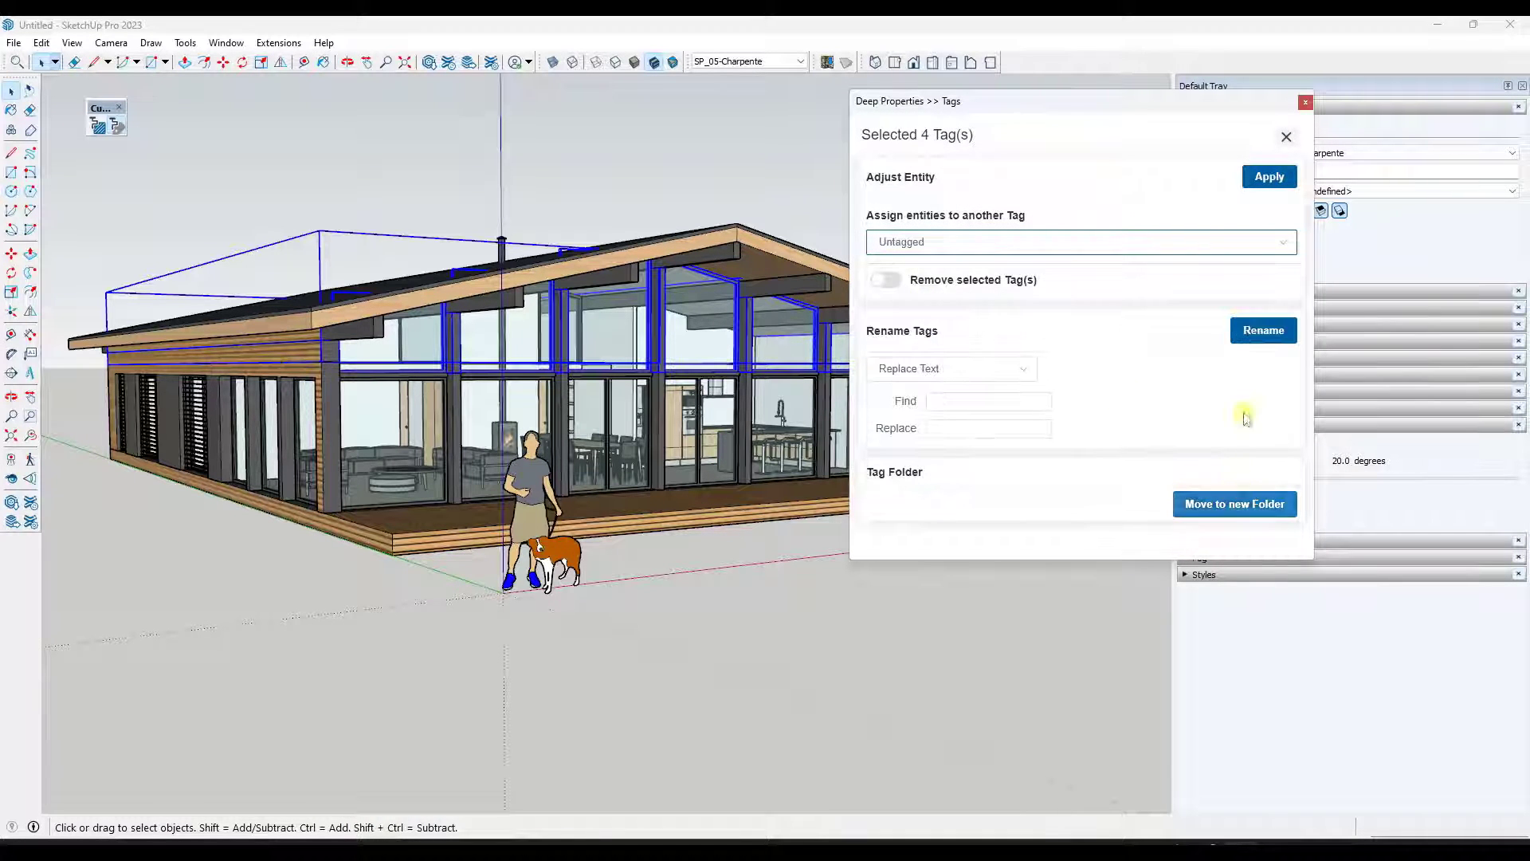
click(1269, 176)
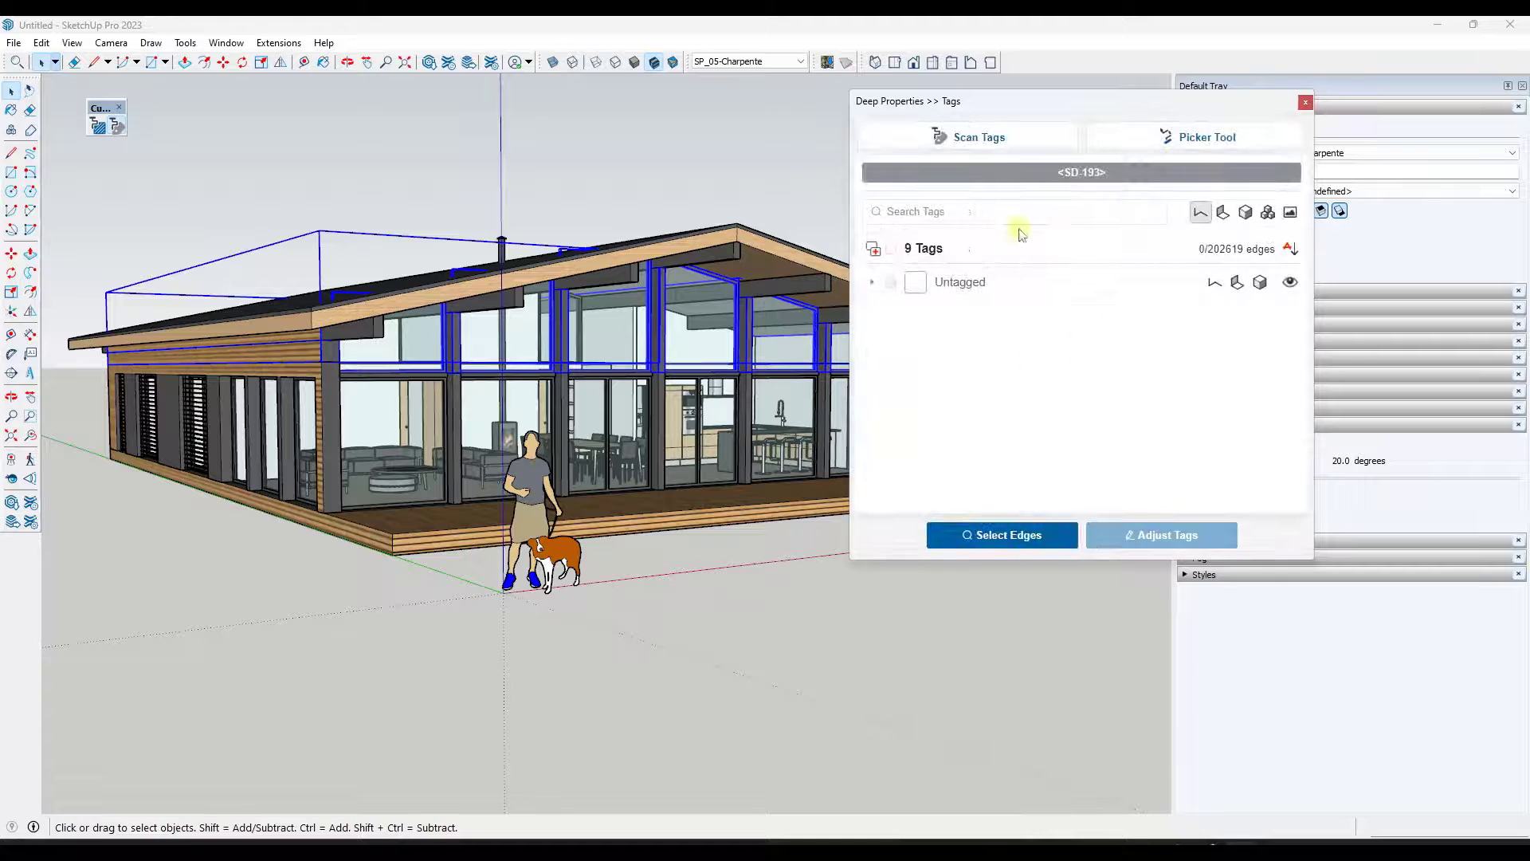
click(1200, 212)
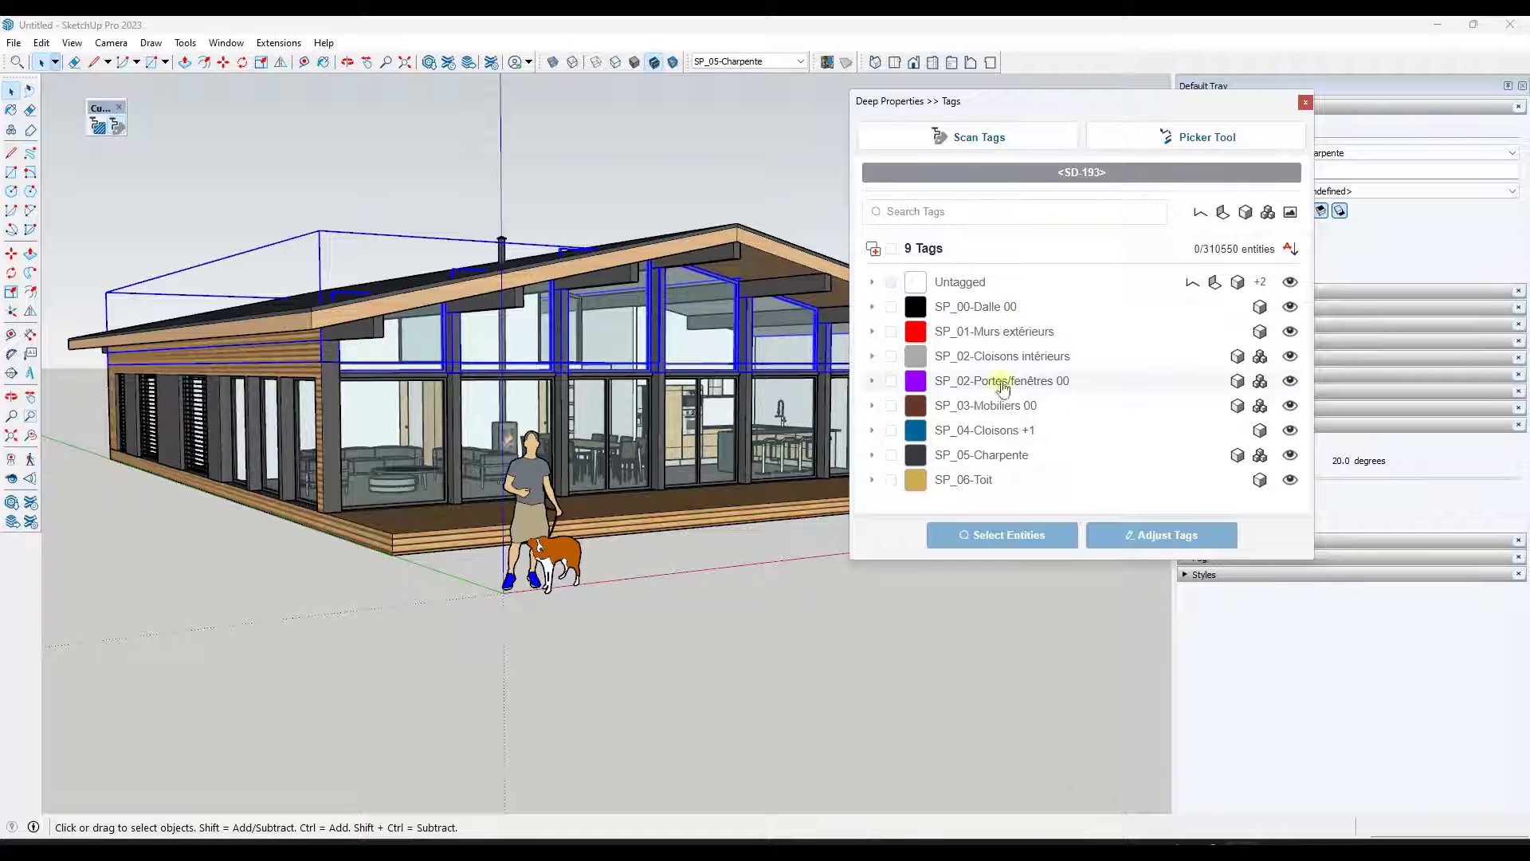
- Select the SP_04-Cloisons +1 entities and toggle that tag's visibility off and on
click(1028, 430)
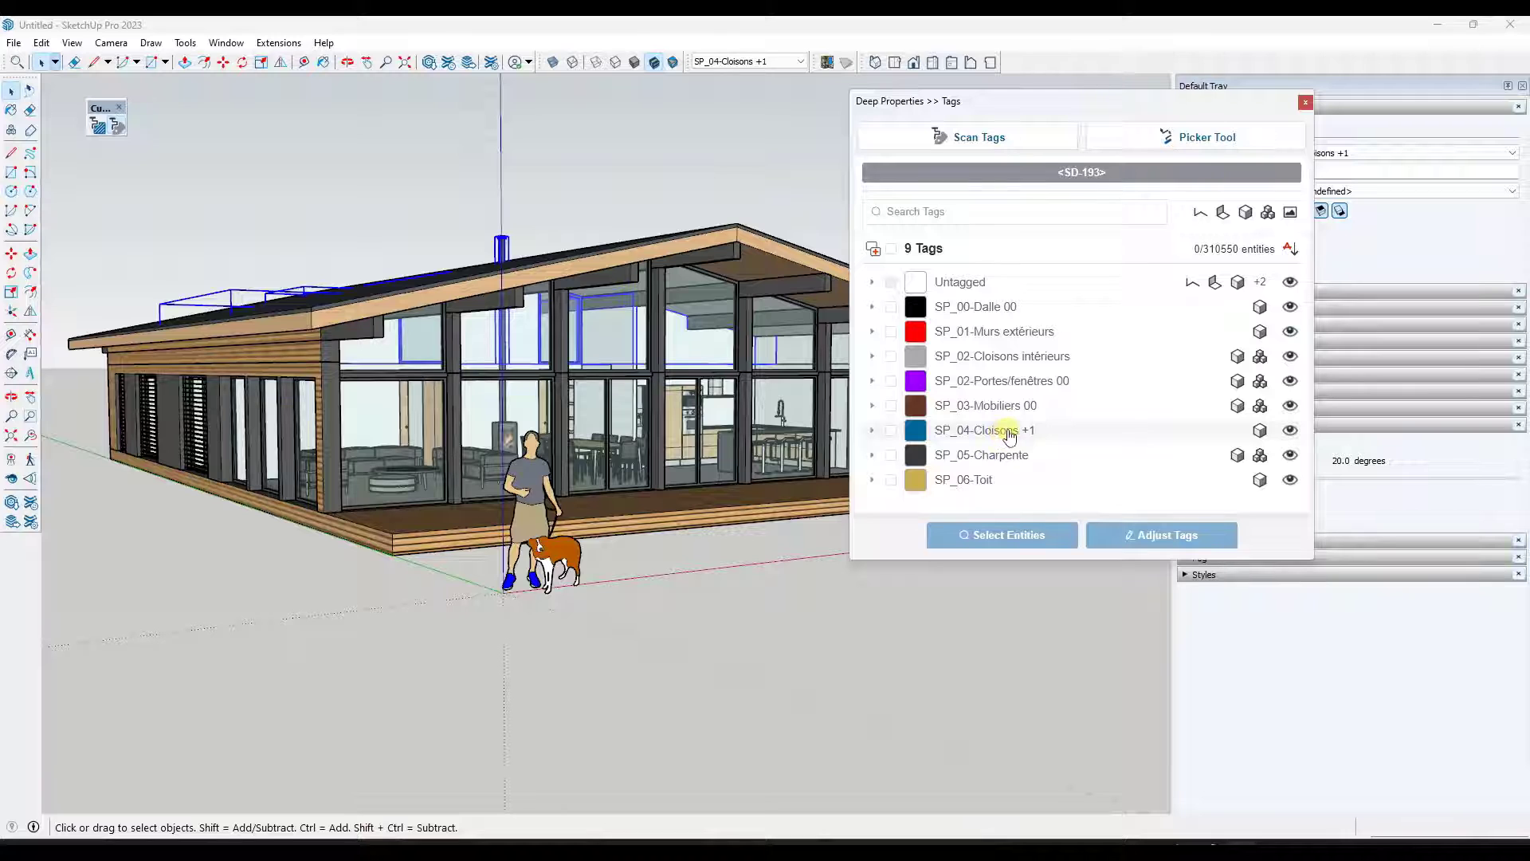
click(1292, 431)
click(1292, 432)
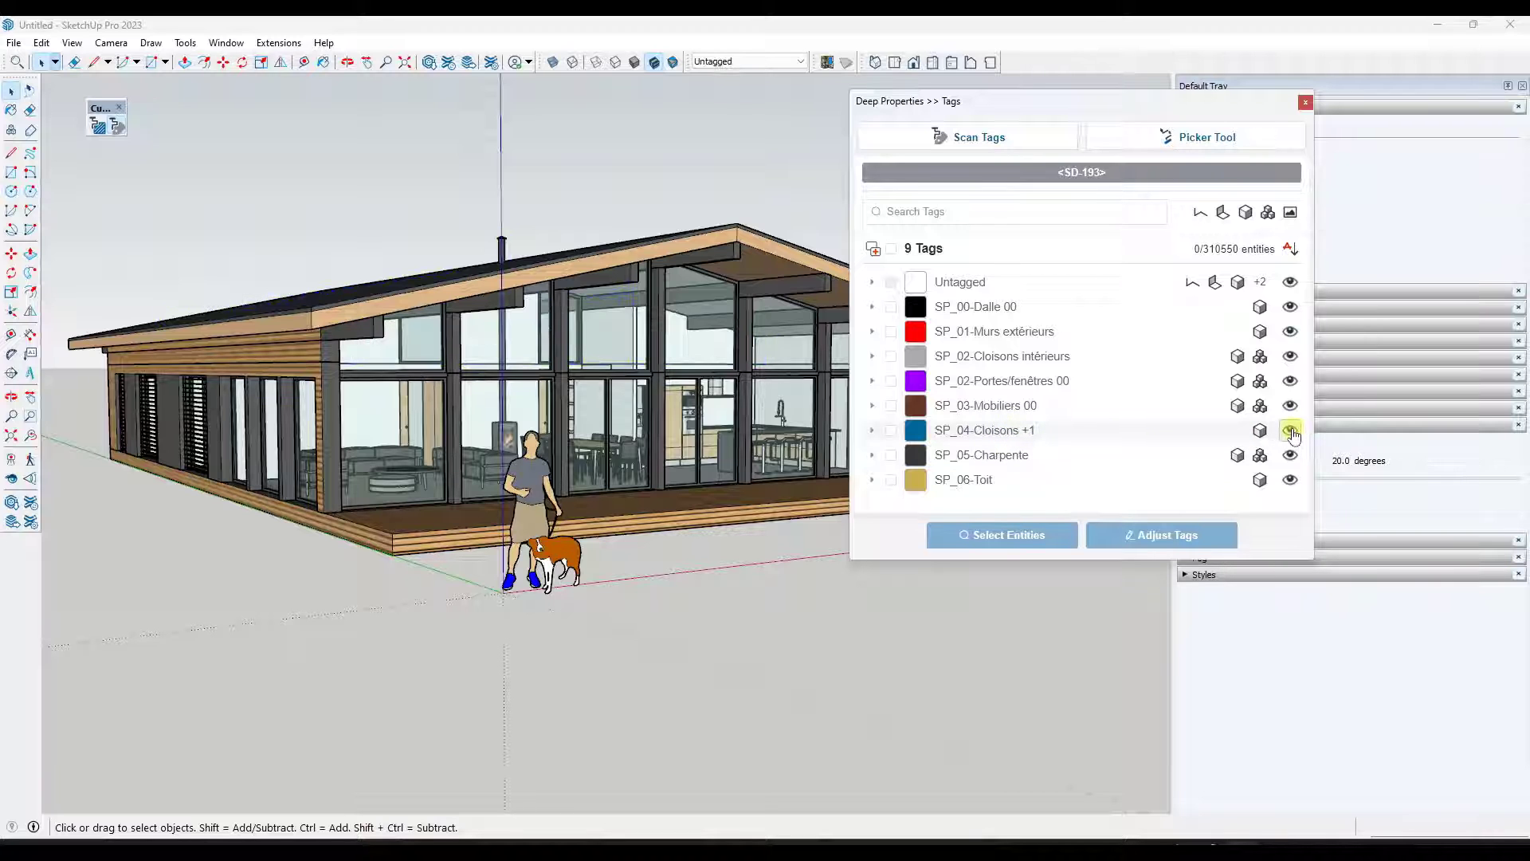
click(1292, 431)
click(1292, 431)
- Rename the SP_04-Cloisons +1 tag to SP_04-TallWalls
double_click(1025, 438)
drag(959, 341, 1184, 338)
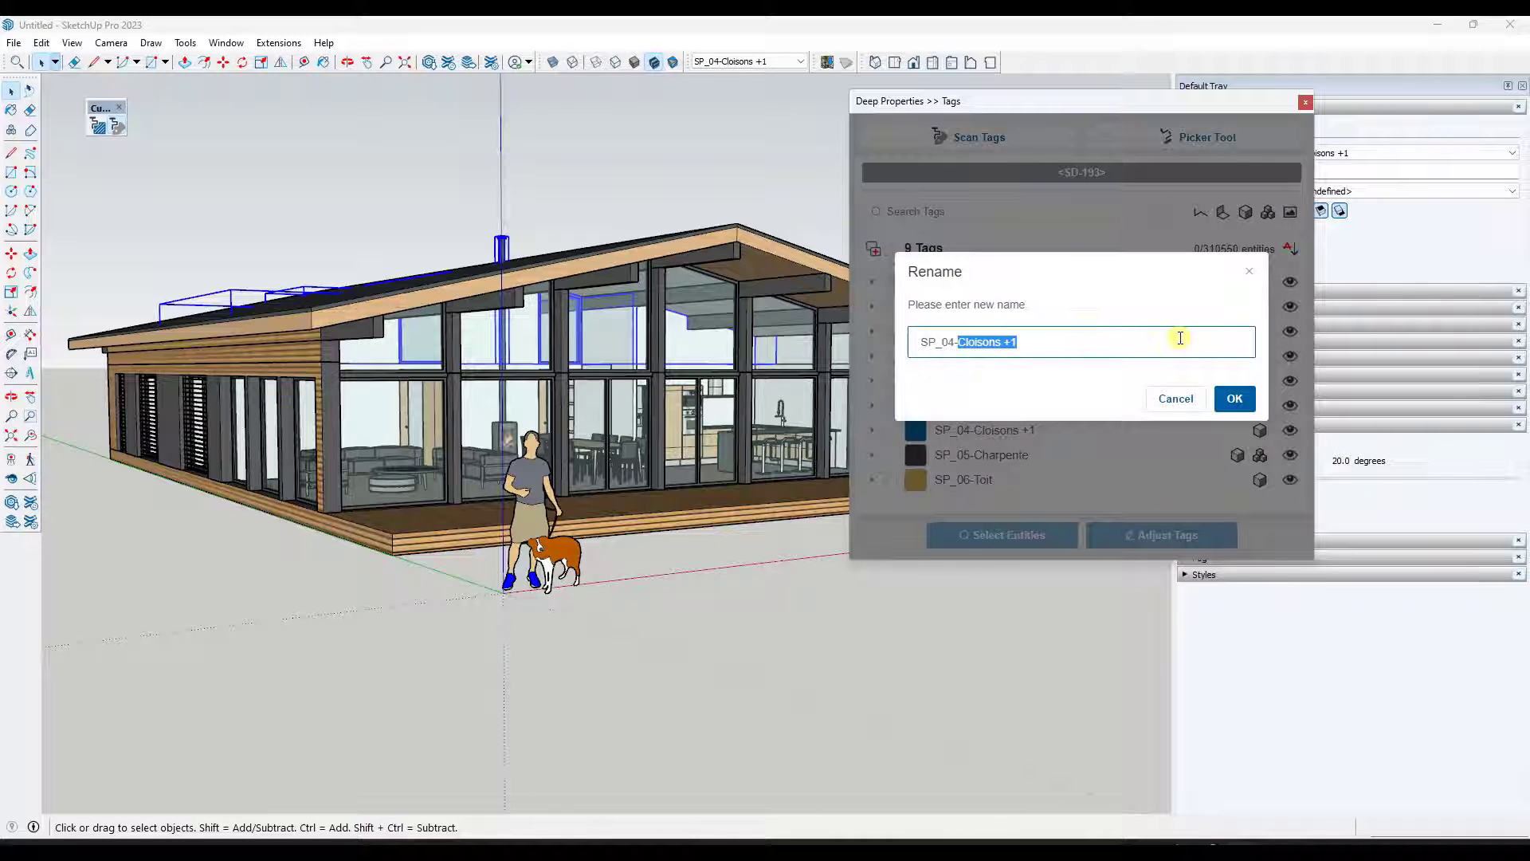
text(TallWalls)
key(Return)
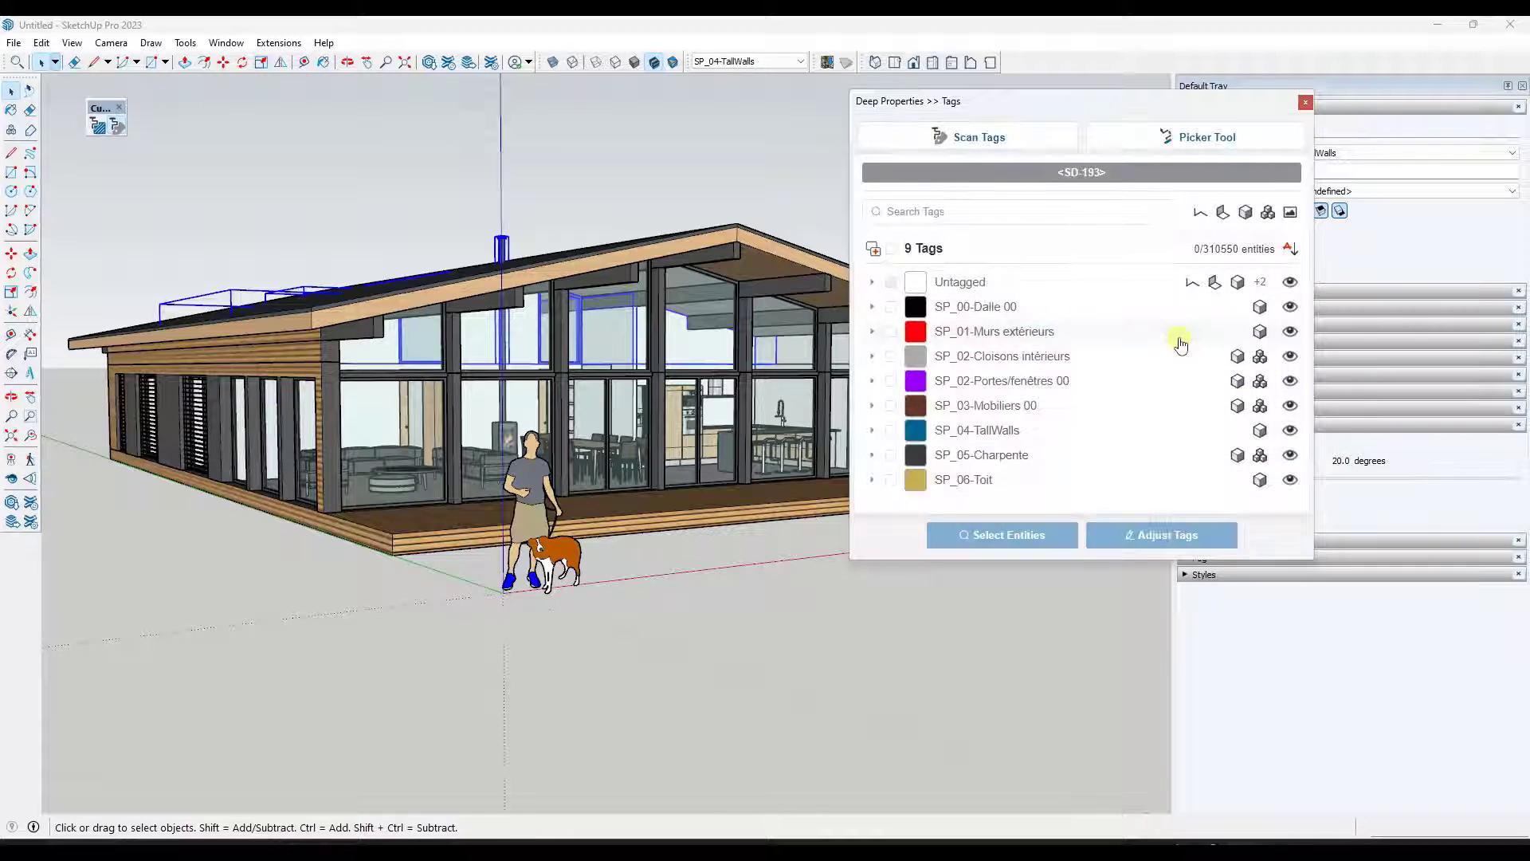
- Check the SP_05-Charpente and SP_06-Toit tags and move them into a new tag folder named Roof and High Walls
click(1004, 454)
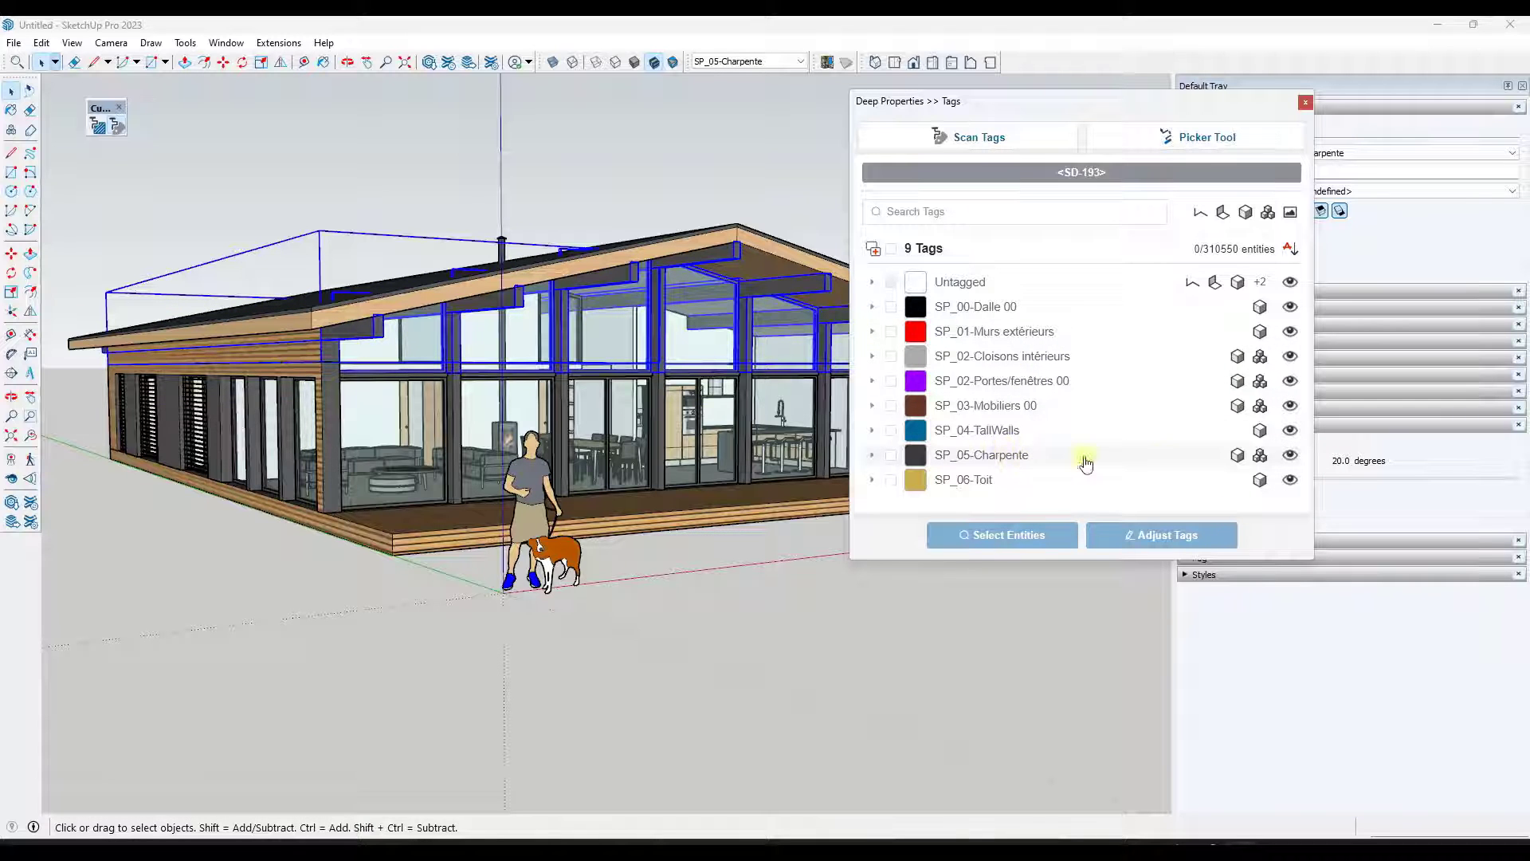
click(891, 455)
click(891, 479)
click(1162, 535)
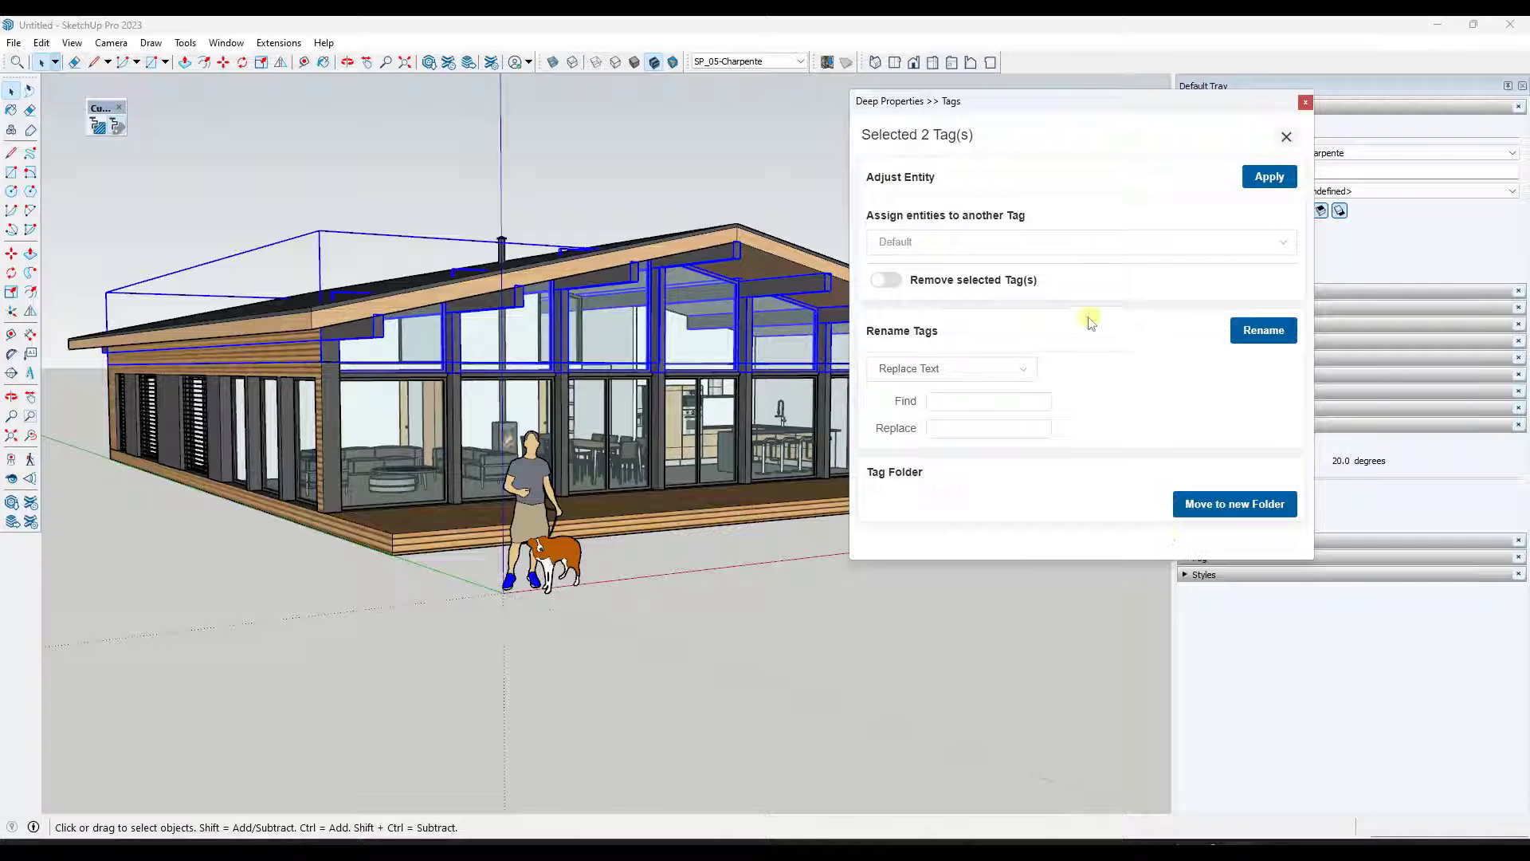
click(1223, 504)
click(984, 344)
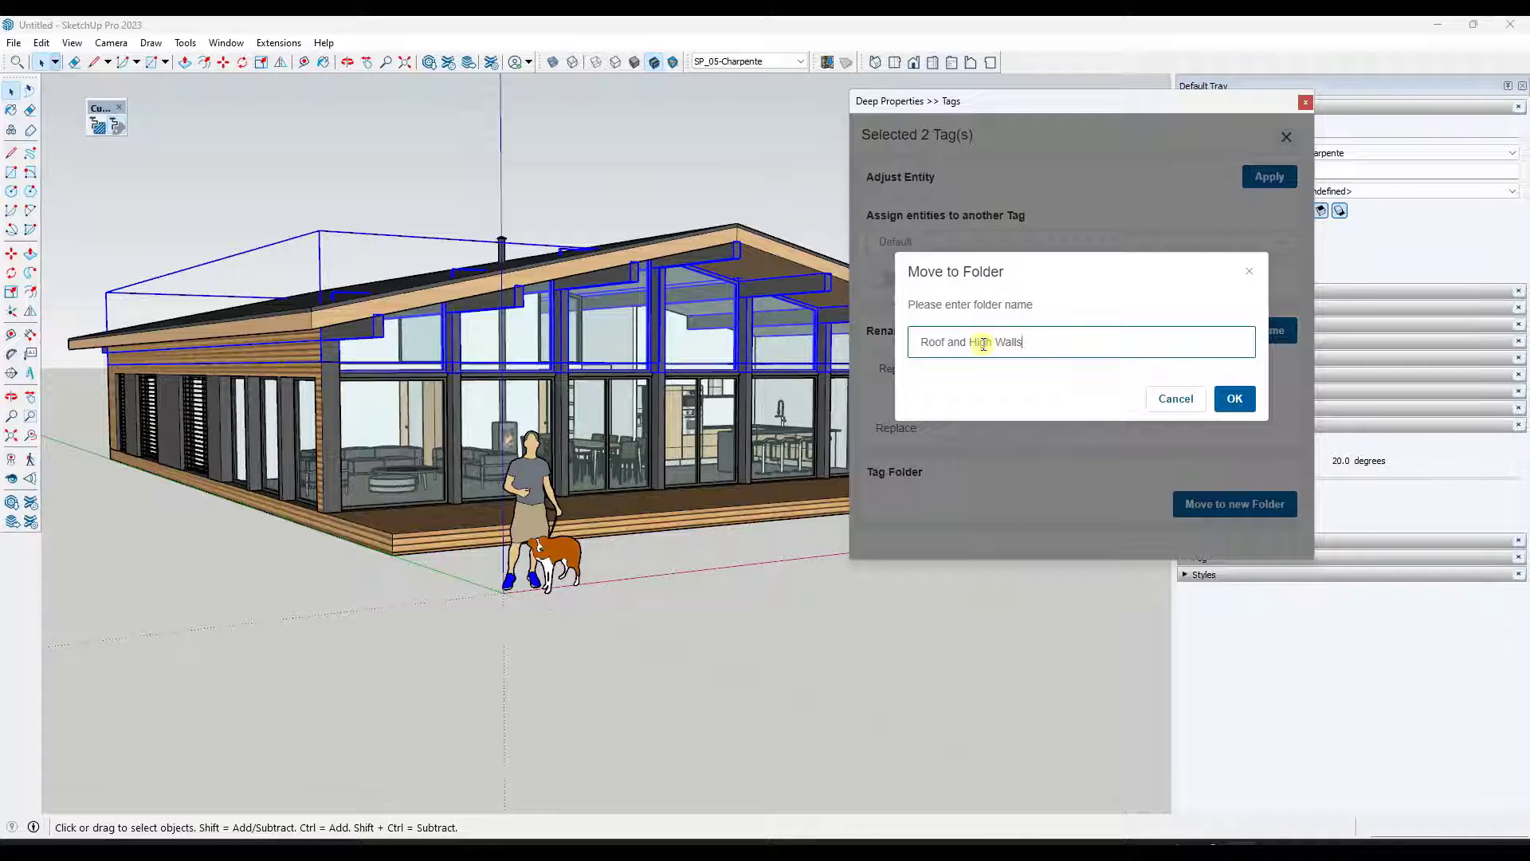
click(1234, 399)
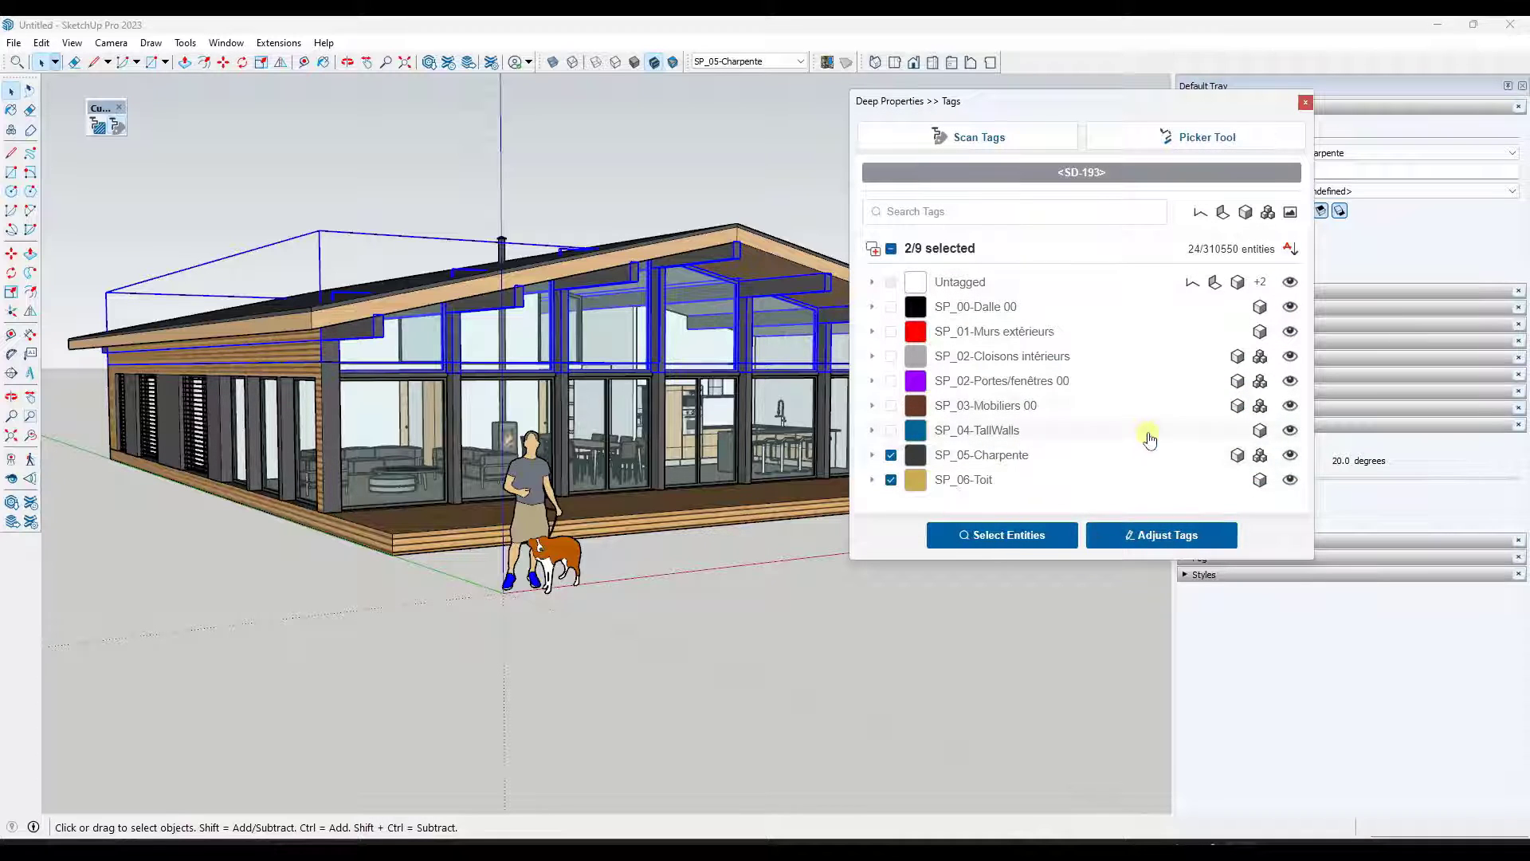
- Open the Tags panel and expand the Roof and High Walls folder to review the tags inside it
drag(1090, 118, 836, 98)
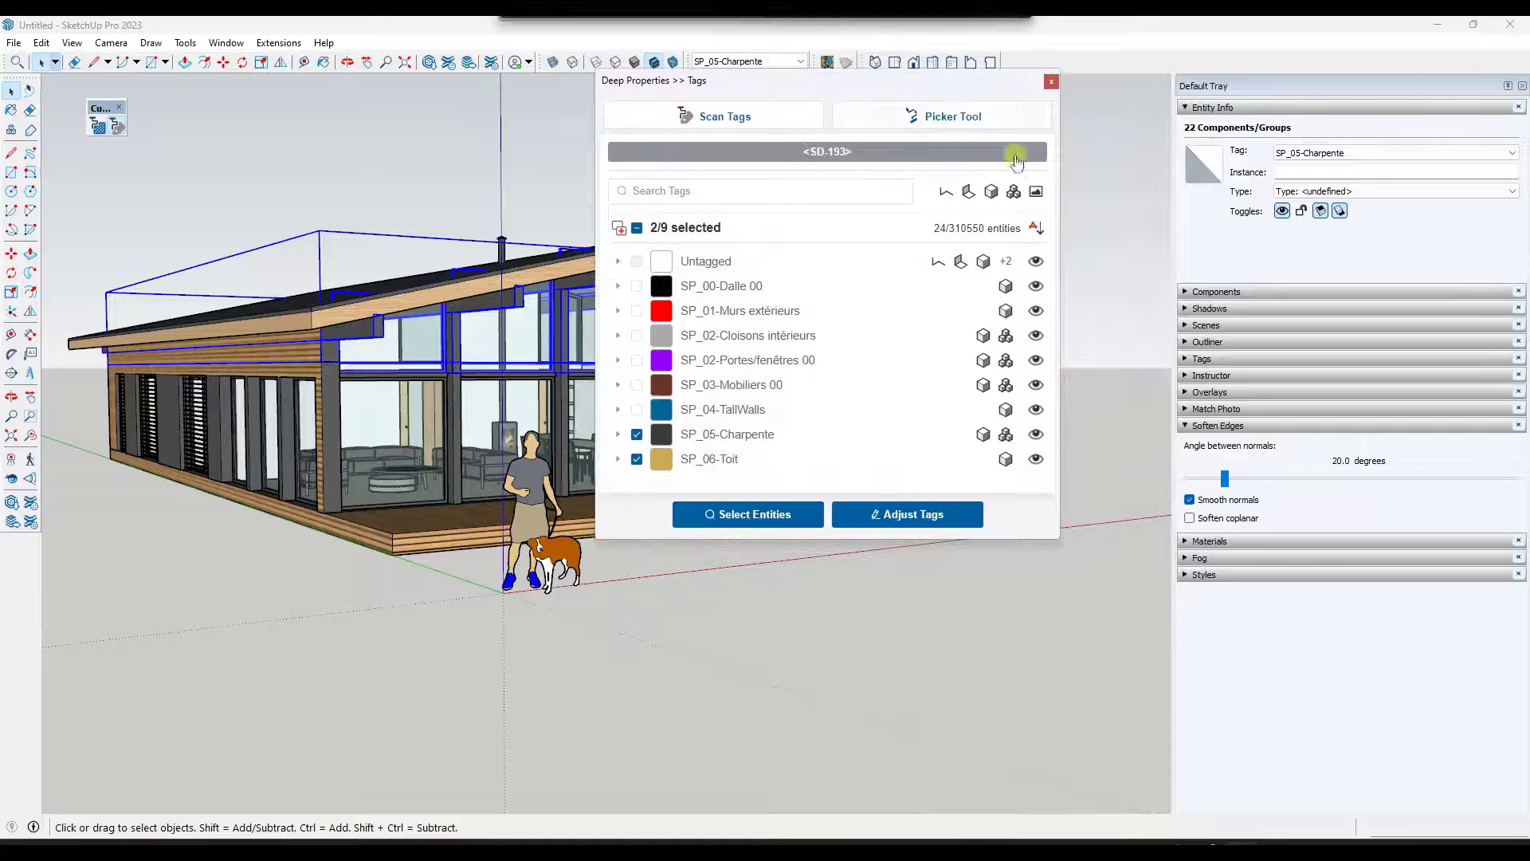
click(740, 153)
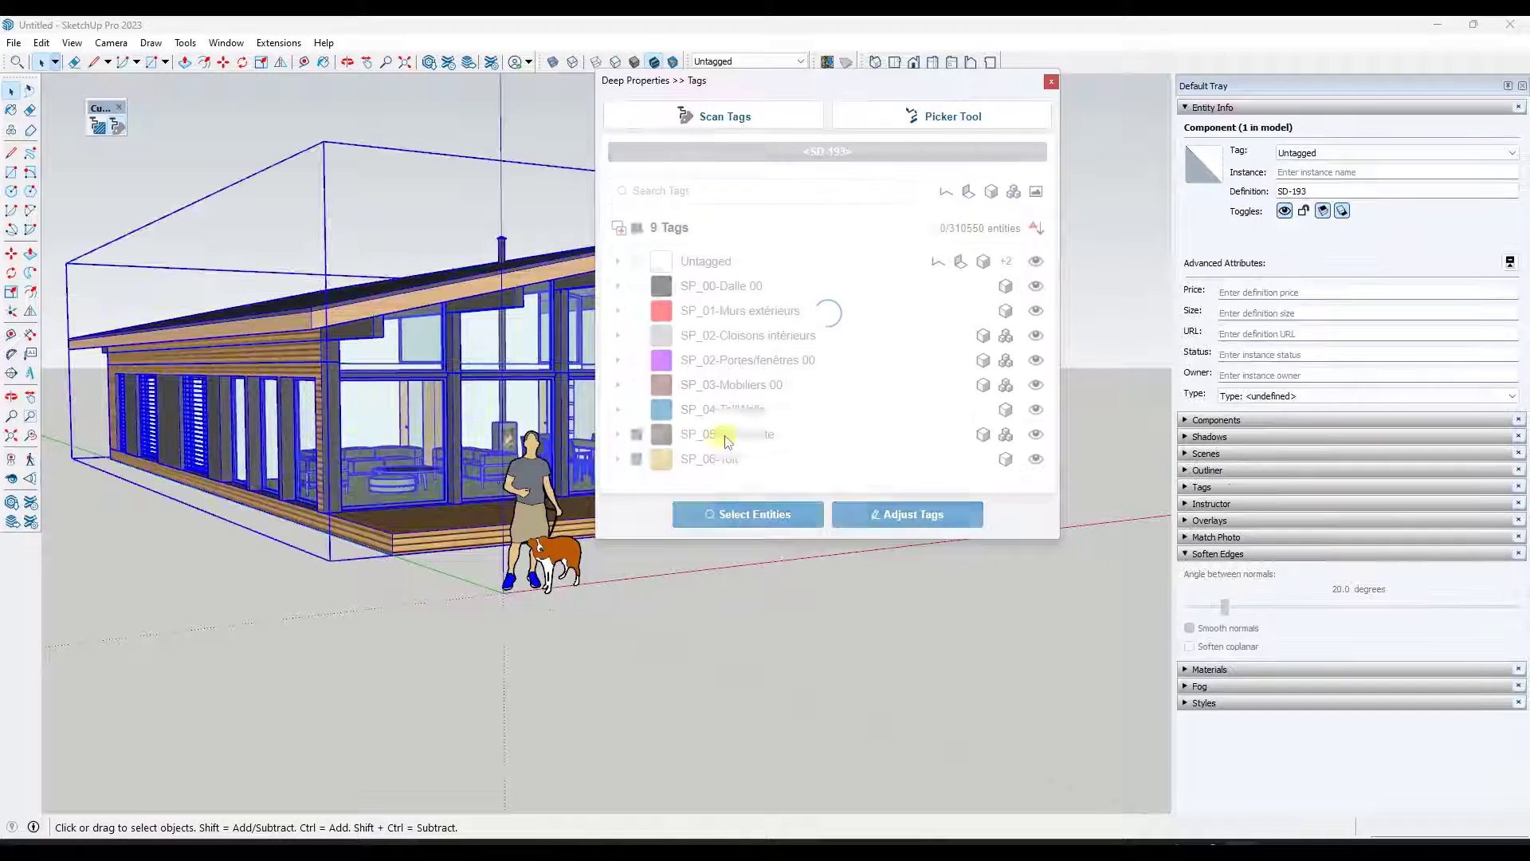
click(1201, 487)
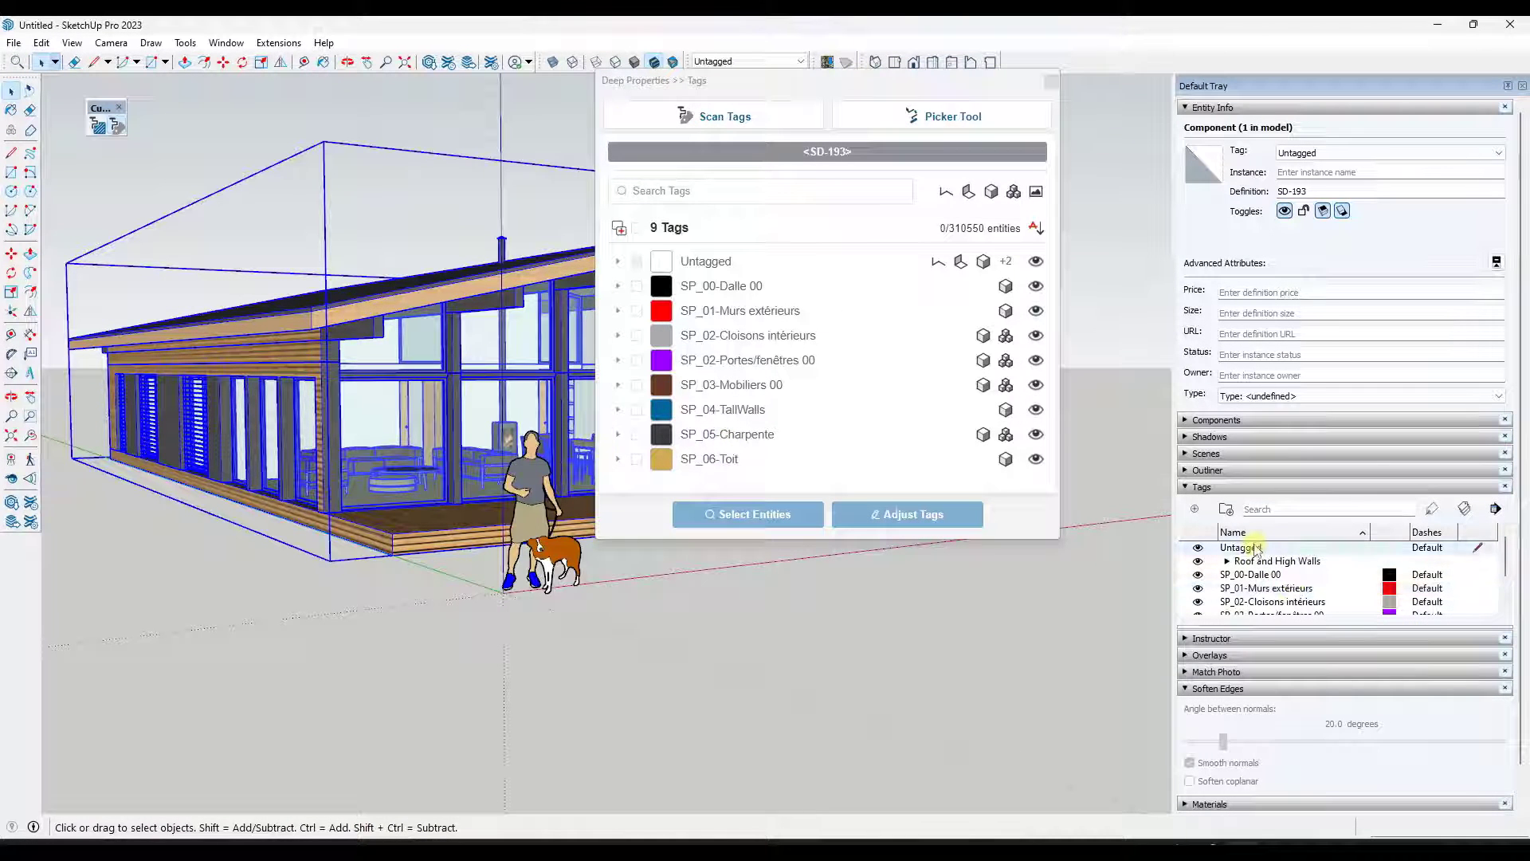
scroll(1262, 590, up, 2)
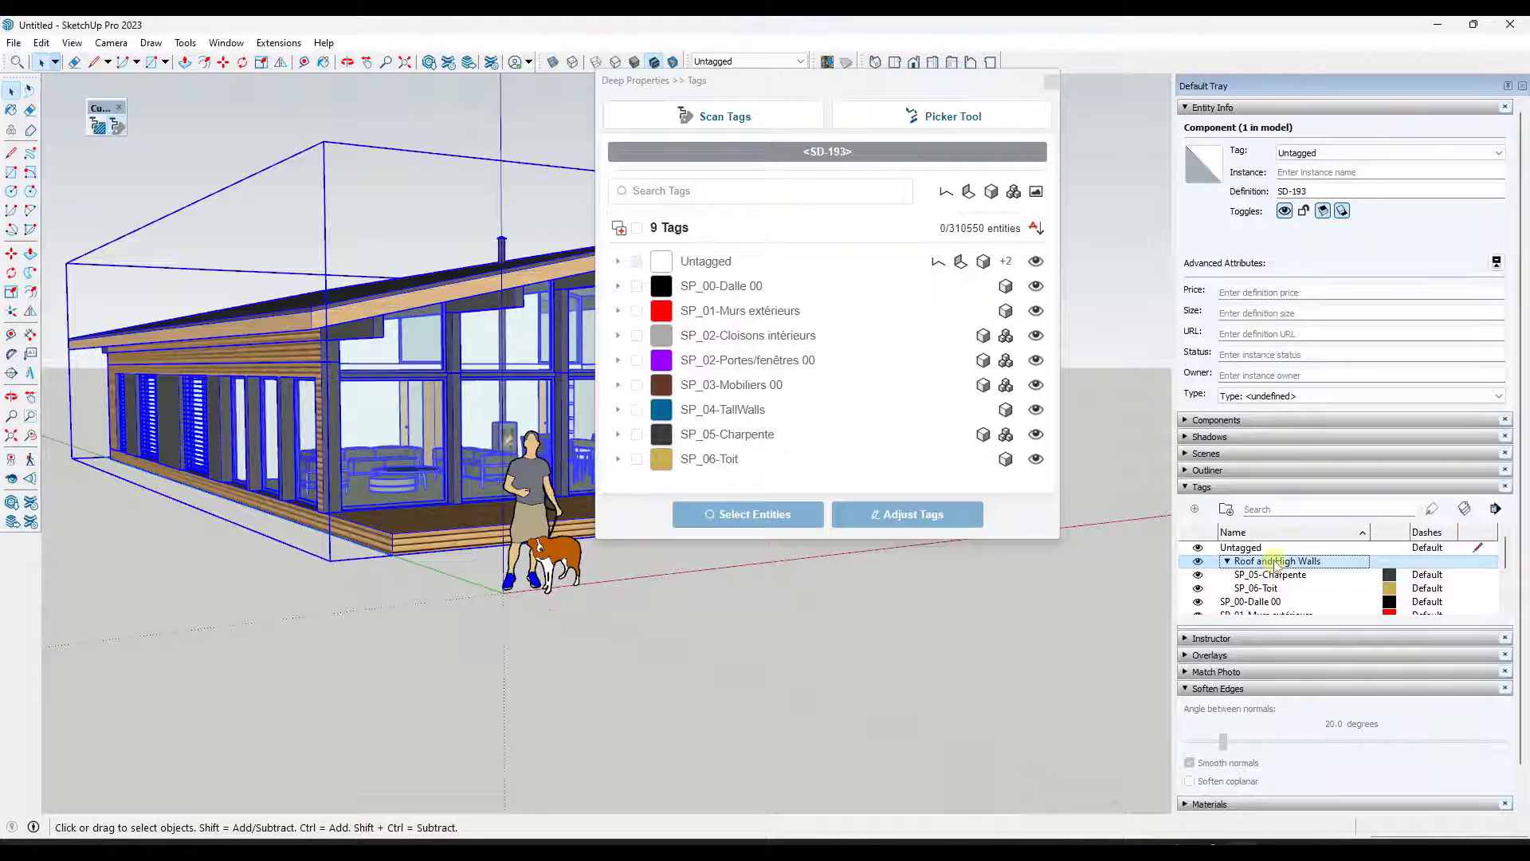
- Close the Deep Properties window and orbit the view around the house model
click(907, 514)
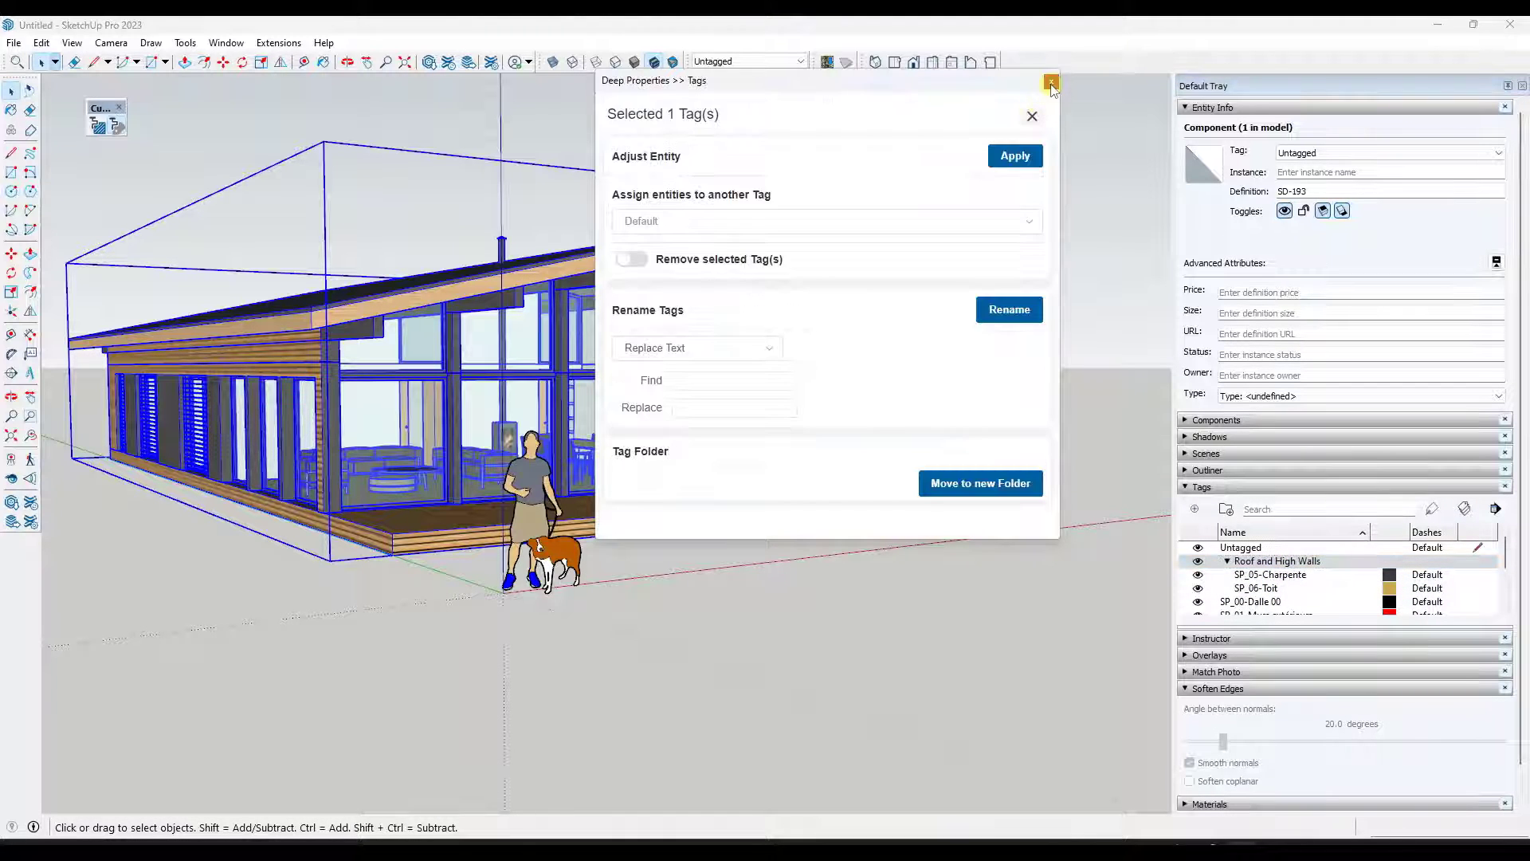
click(1051, 83)
scroll(782, 431, down, 3)
mouse_move(782, 430)
middle_down()
mouse_move(762, 401)
mouse_move(793, 426)
middle_up()
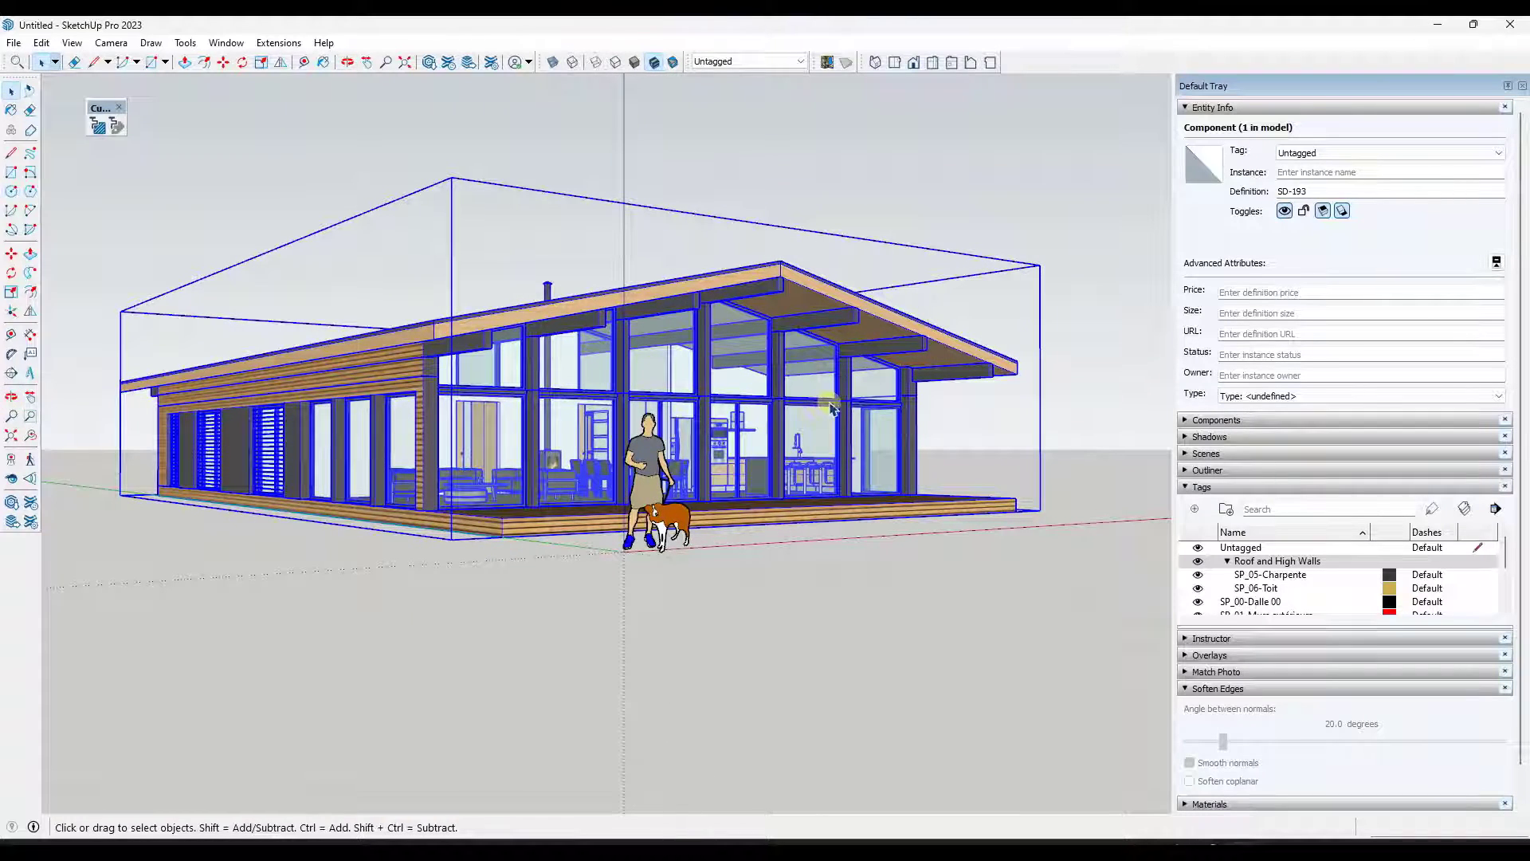
middle_drag(818, 431, 711, 436)
scroll(716, 437, up, 2)
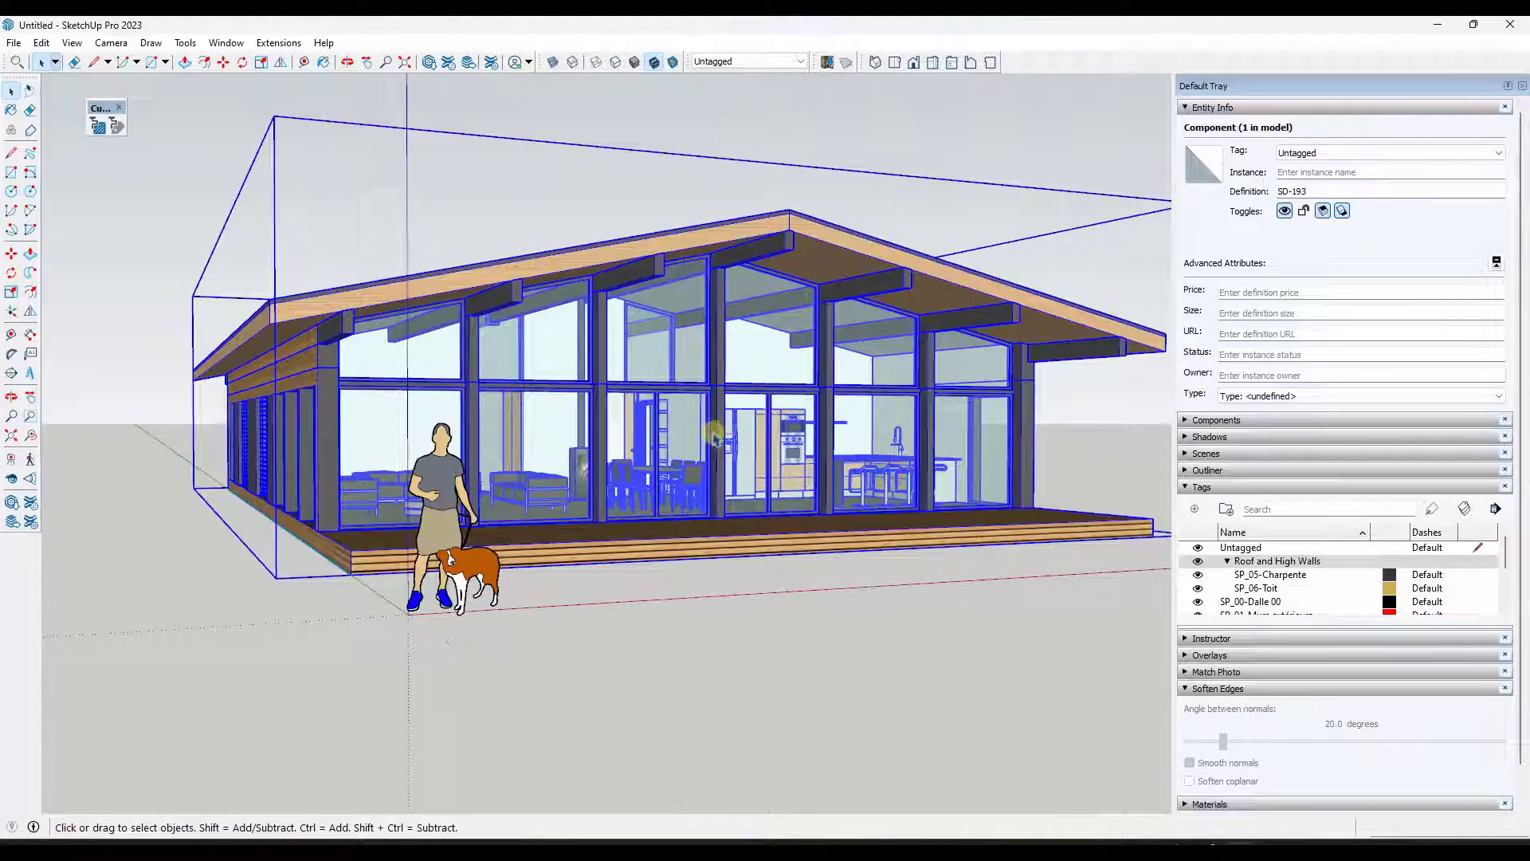